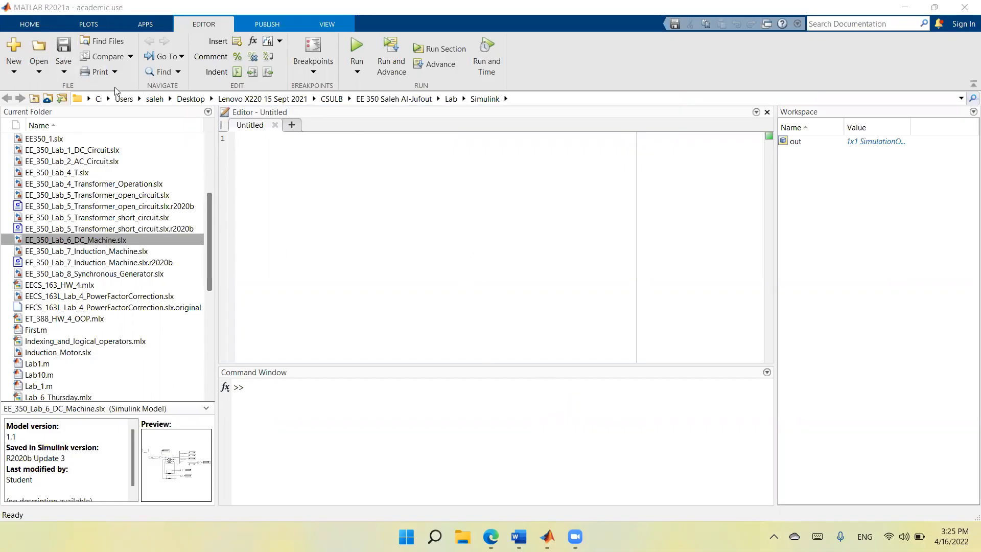
# Create a new blank Simulink model and maximize its window.
pyautogui.click(28, 24)
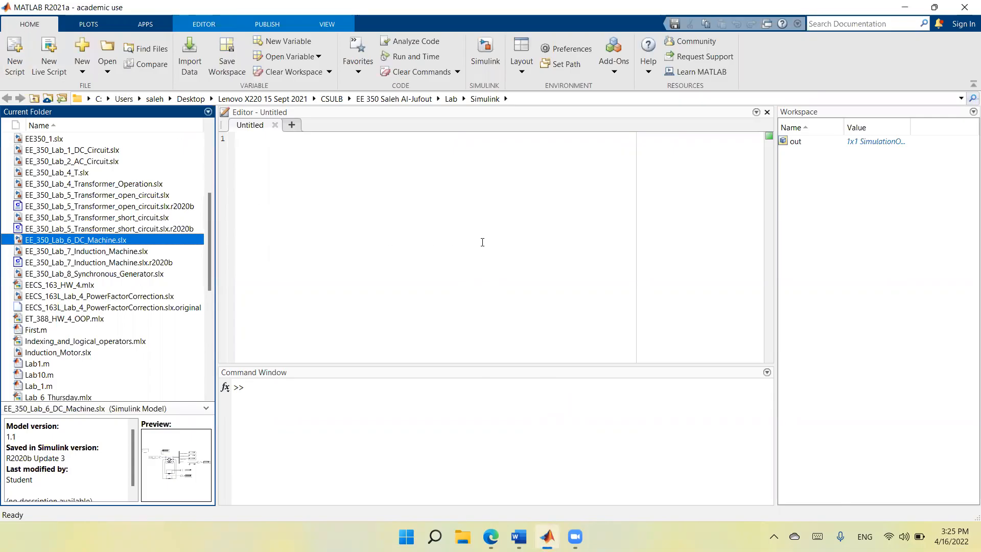
pyautogui.click(488, 59)
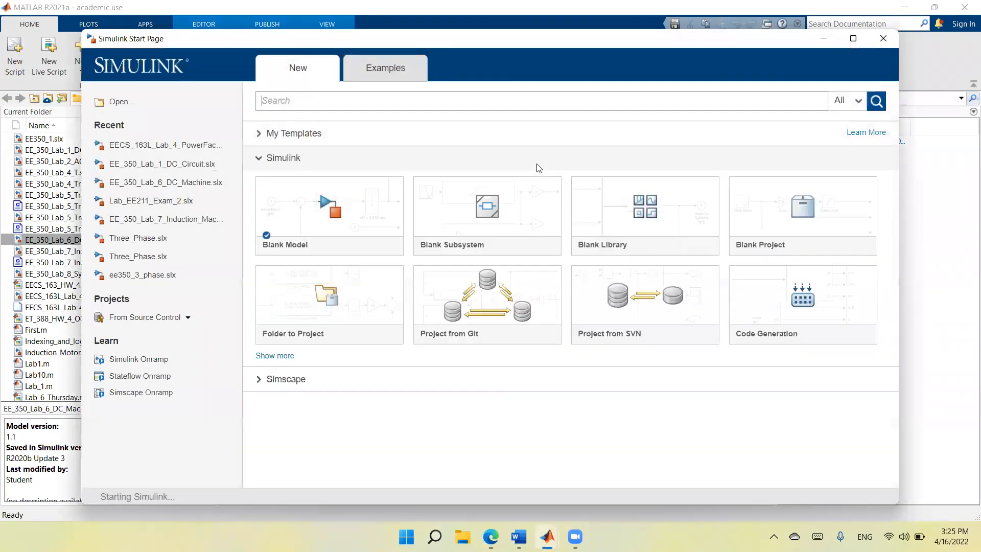
pyautogui.moveTo(288, 228)
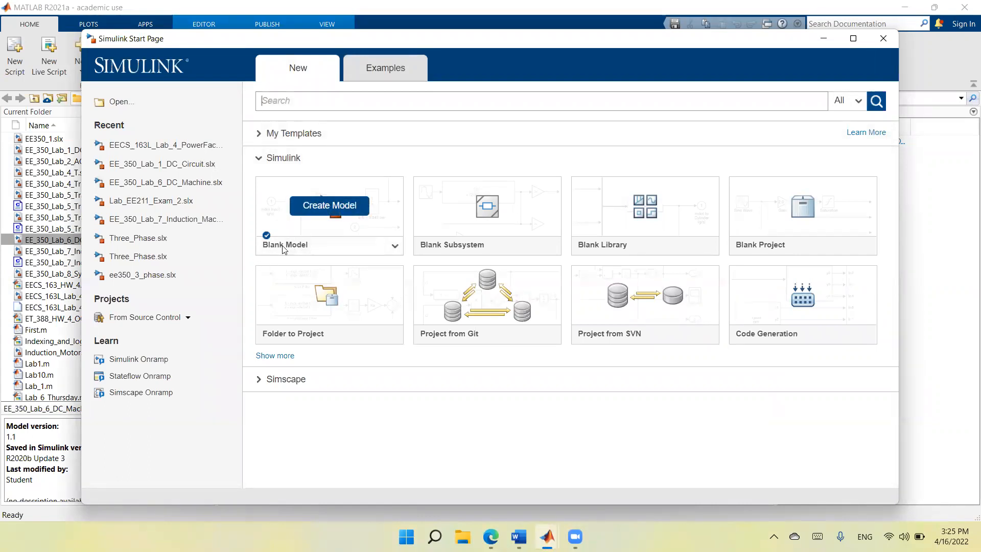
pyautogui.click(278, 205)
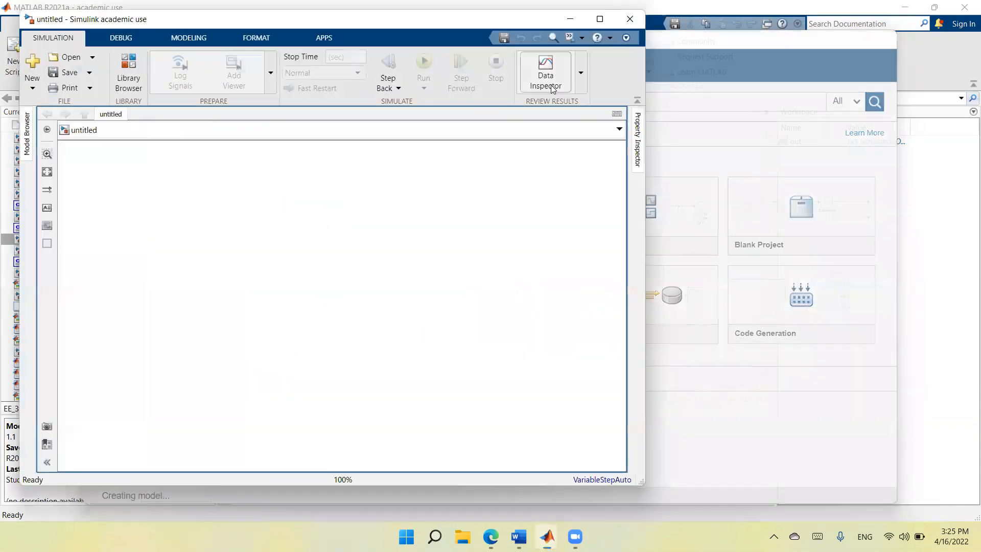
pyautogui.click(599, 19)
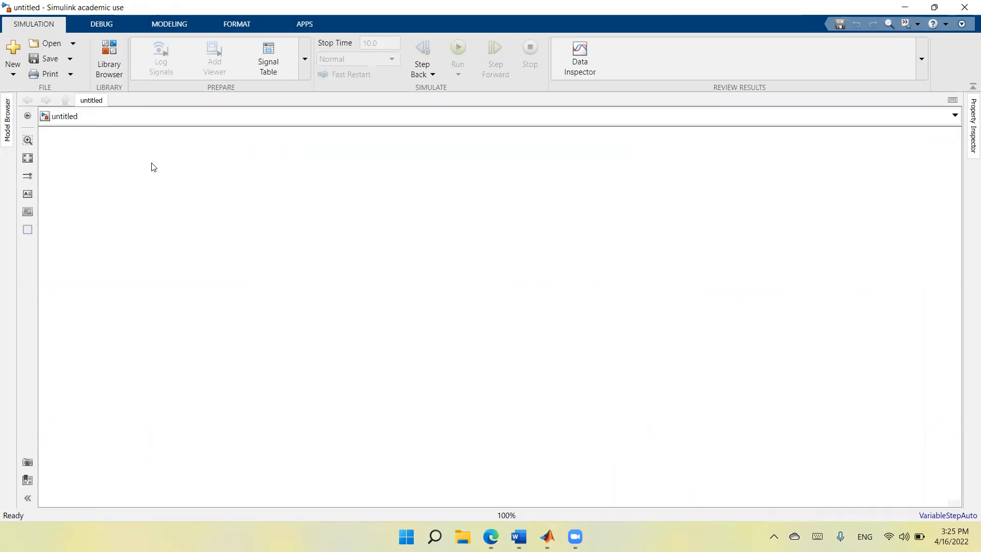
# Browse the block library to Simscape/Electrical/Specialized Power Systems/Sources.
pyautogui.click(107, 59)
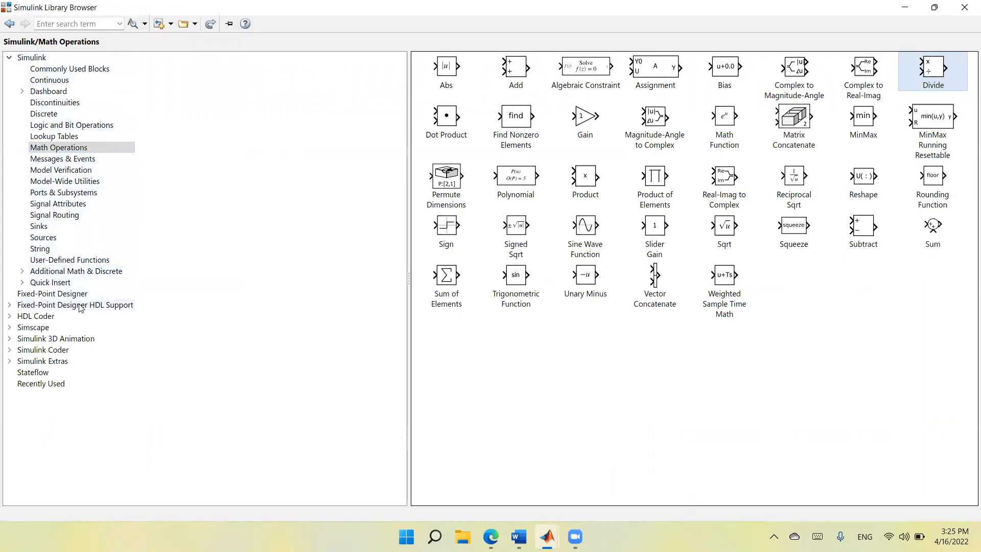
pyautogui.click(41, 330)
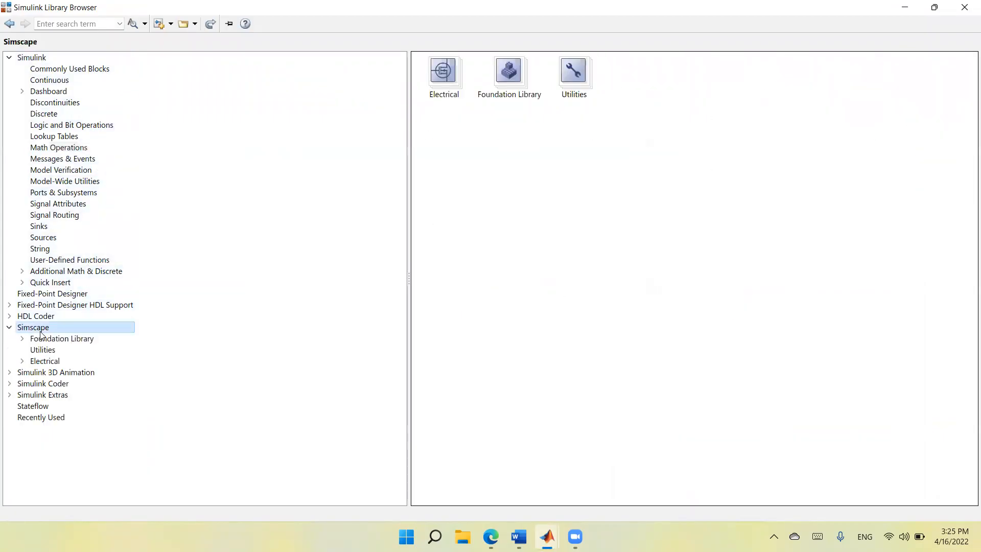
pyautogui.click(51, 363)
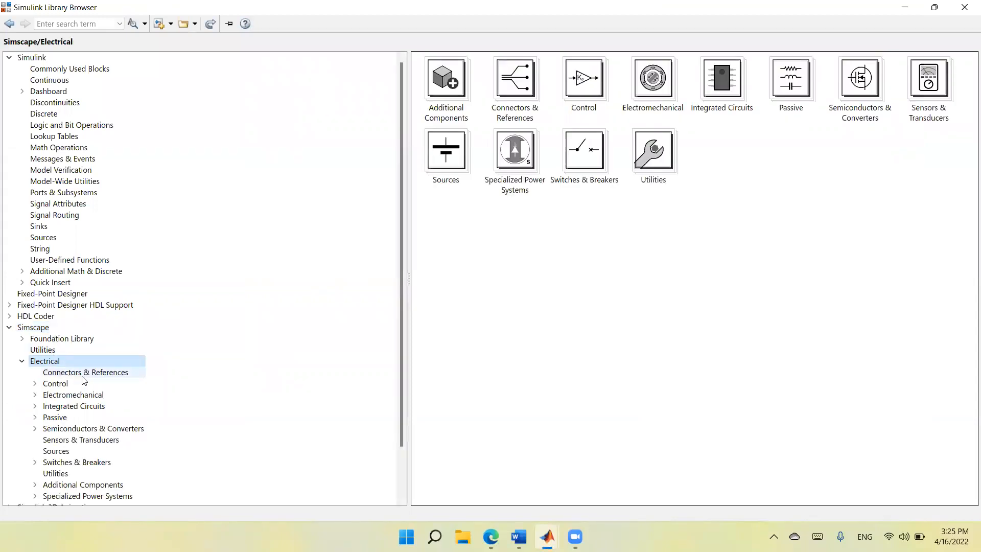
pyautogui.scroll(-2, 86, 378)
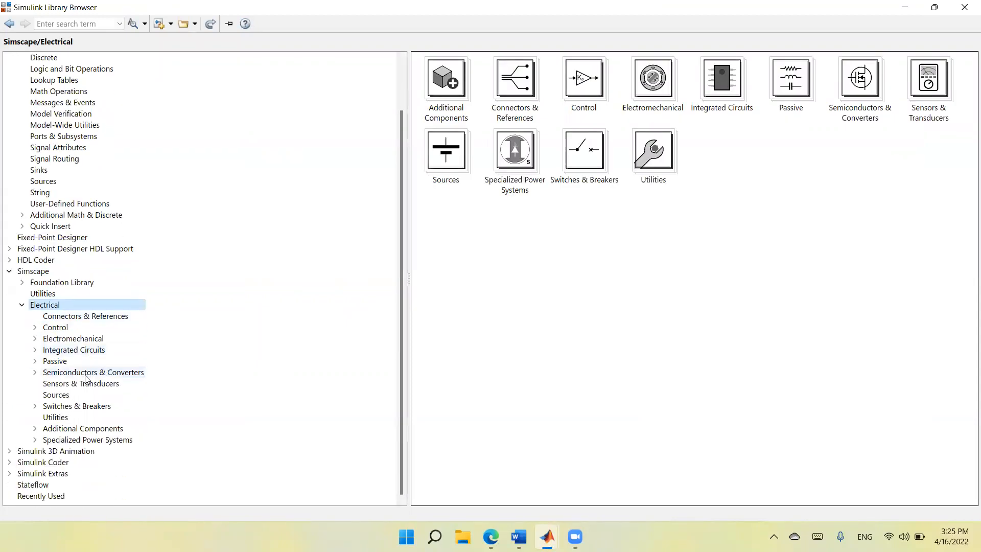
pyautogui.click(91, 440)
pyautogui.scroll(-2, 91, 442)
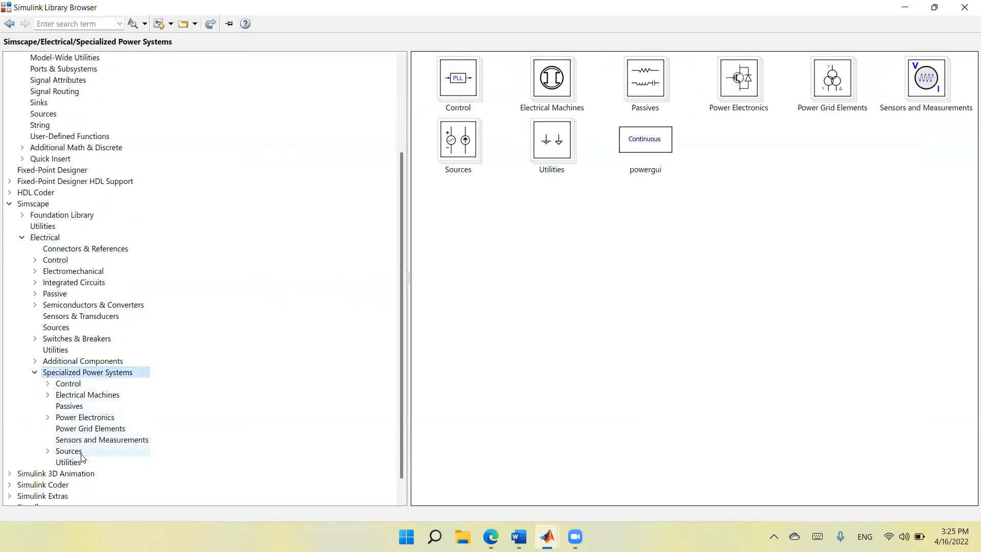
pyautogui.doubleClick(82, 452)
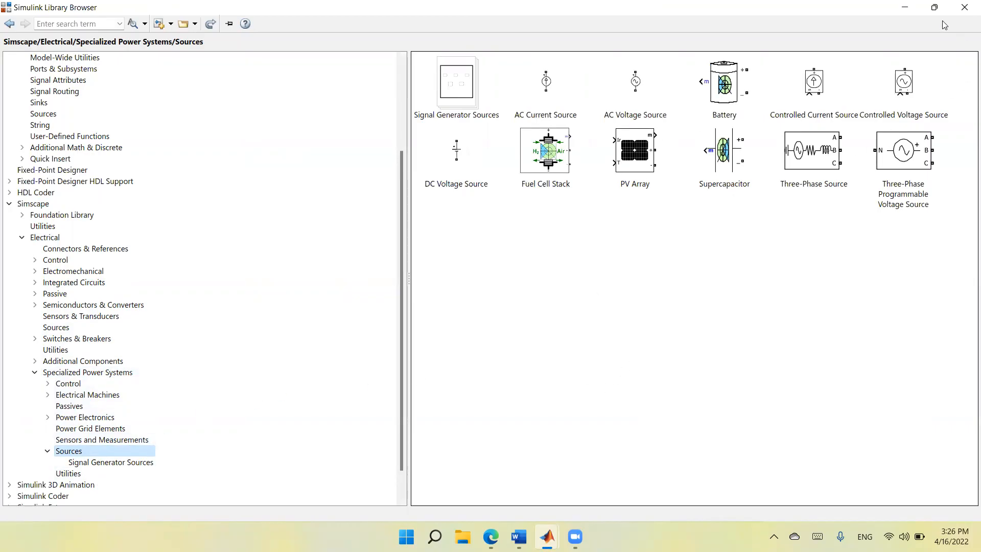
# Add an AC Voltage Source block from the library to the model and position it in the left part of the canvas.
pyautogui.moveTo(943, 25)
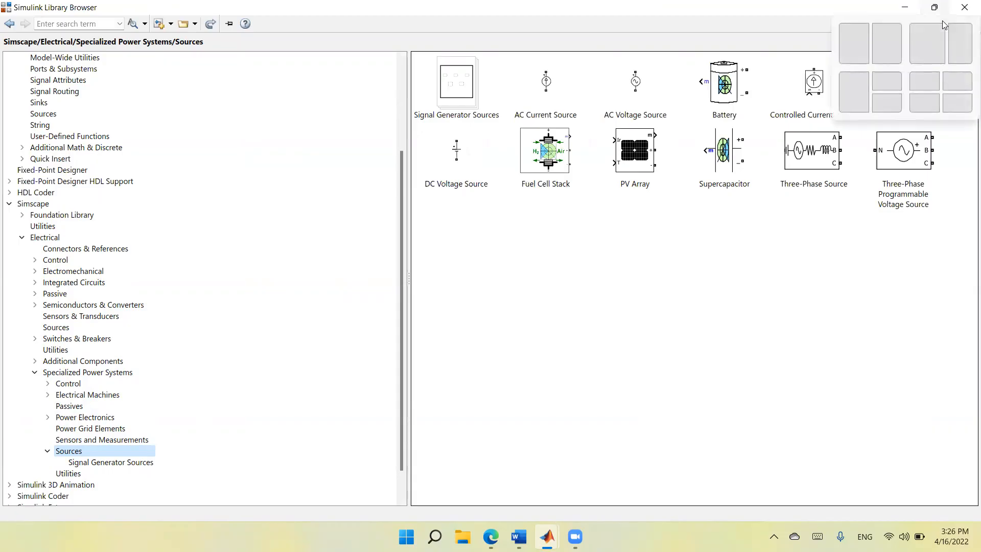
pyautogui.click(942, 20)
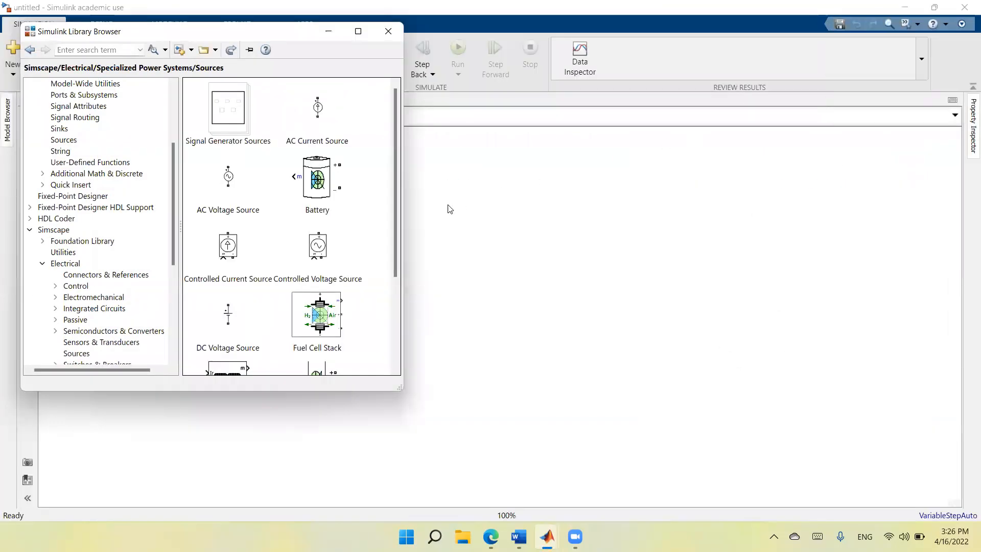
pyautogui.click(228, 178)
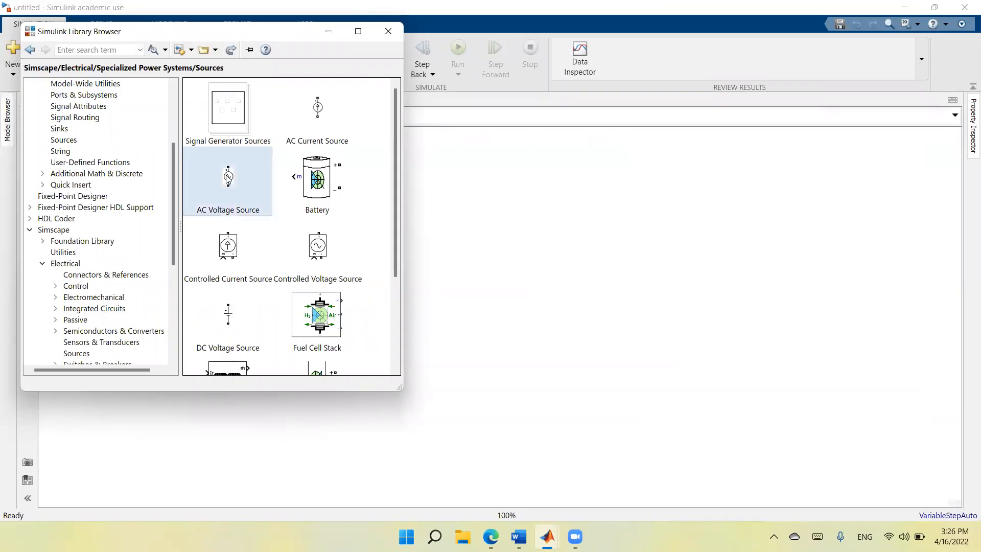
pyautogui.moveTo(228, 177); pyautogui.dragTo(478, 293)
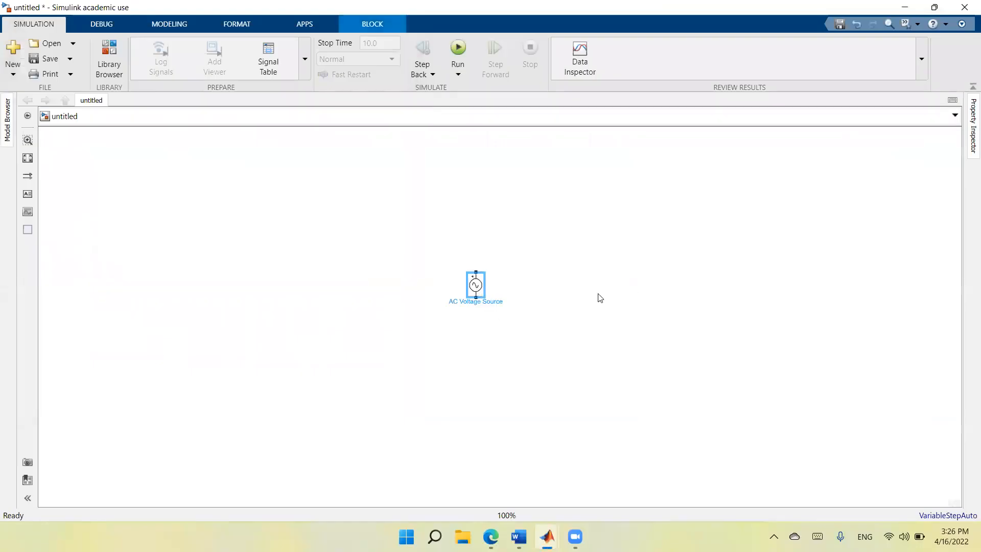
pyautogui.click(474, 294)
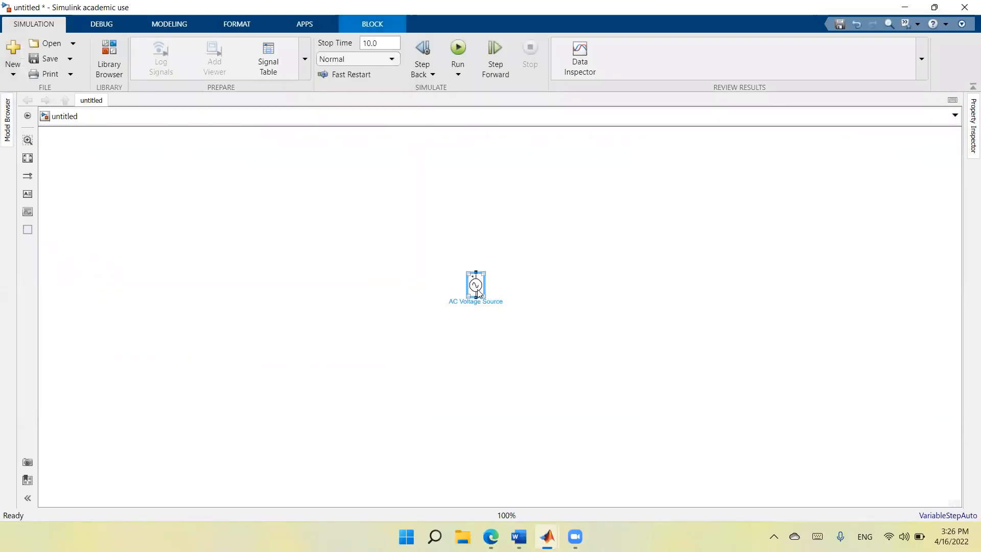
pyautogui.moveTo(478, 293); pyautogui.dragTo(274, 301)
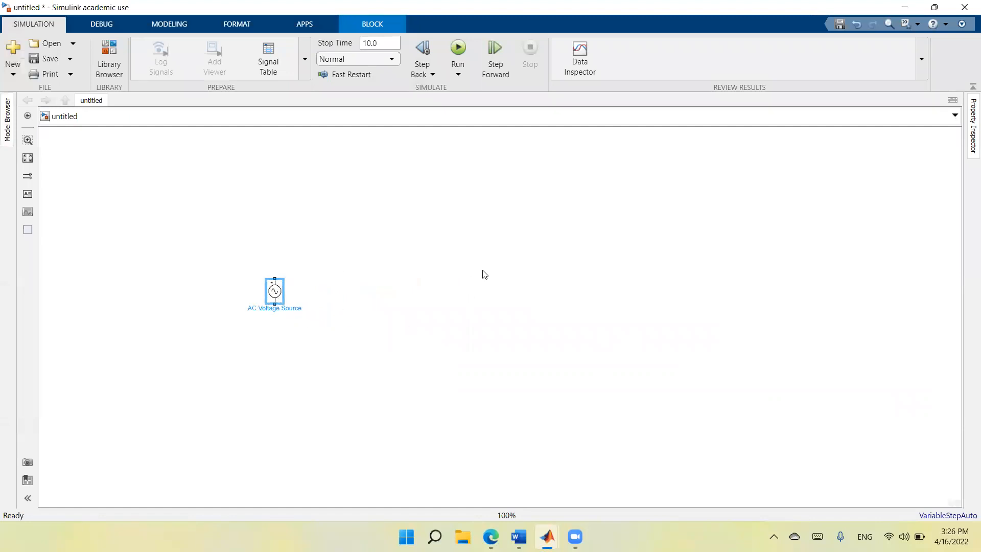
# Insert a Series RLC Branch block near the middle of the canvas and a Series RLC Load block below it.
pyautogui.doubleClick(513, 282)
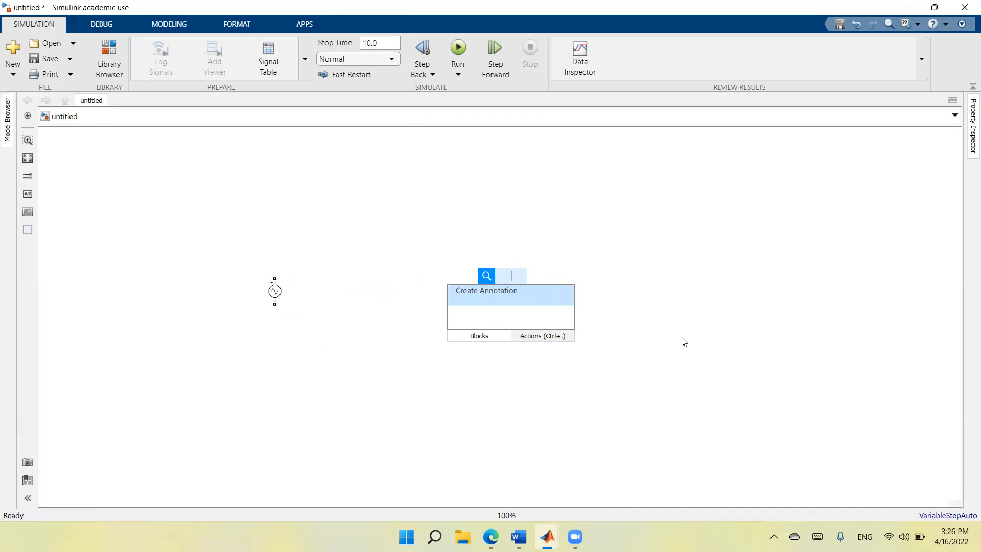
pyautogui.write('lc')
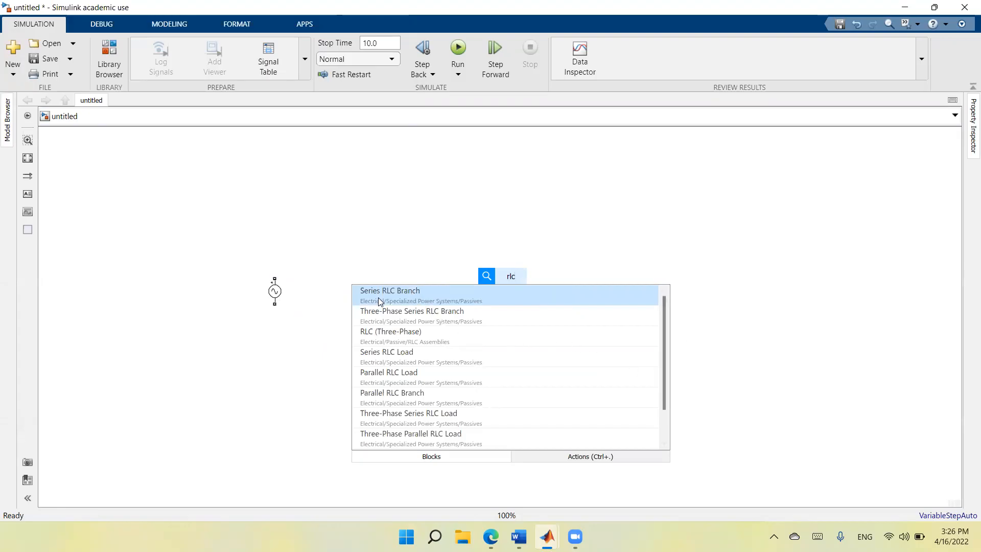
pyautogui.click(440, 292)
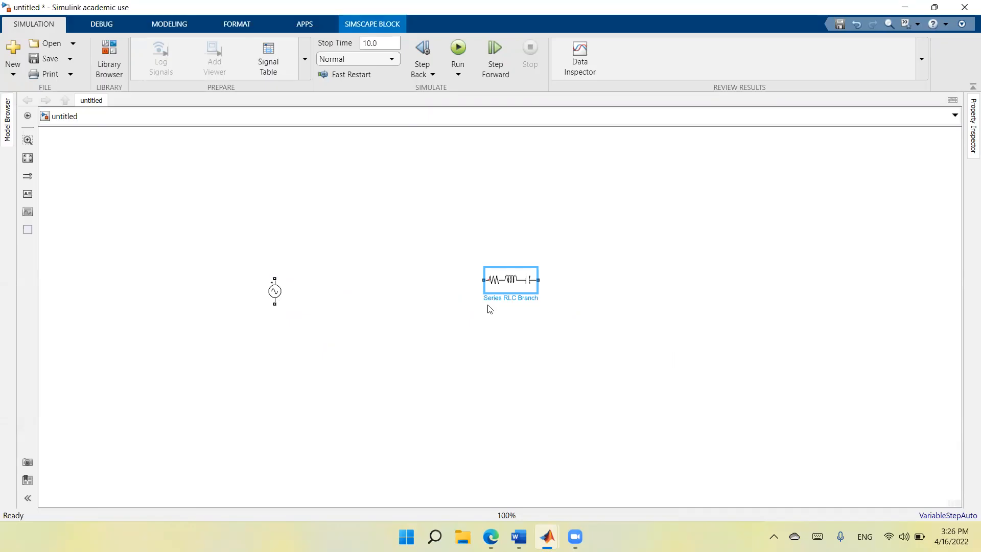
pyautogui.doubleClick(492, 362)
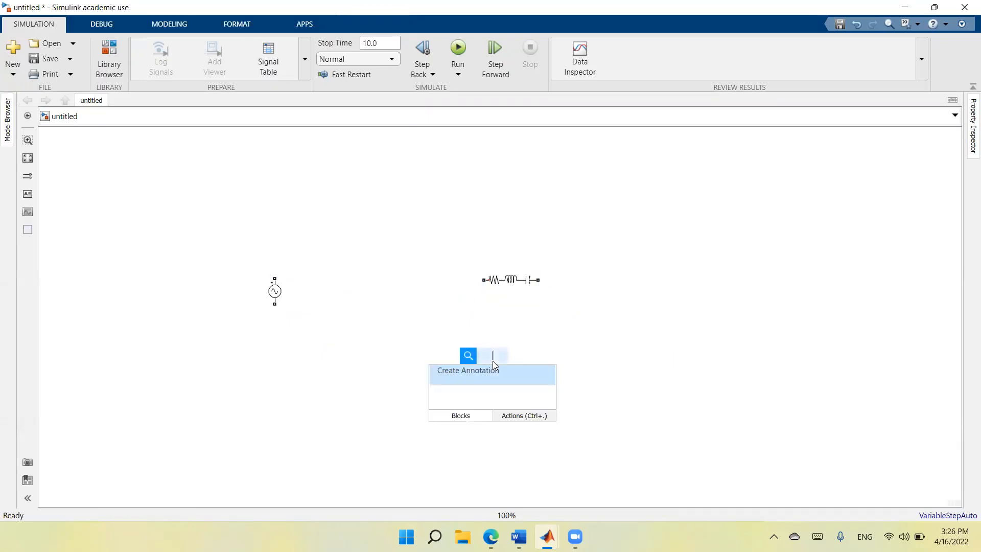
pyautogui.write('rlc')
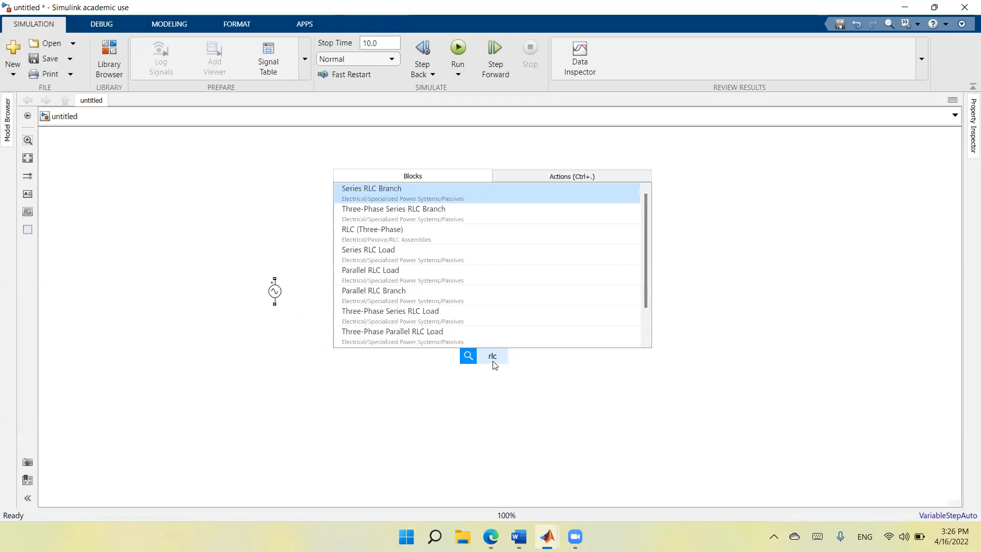
pyautogui.click(400, 256)
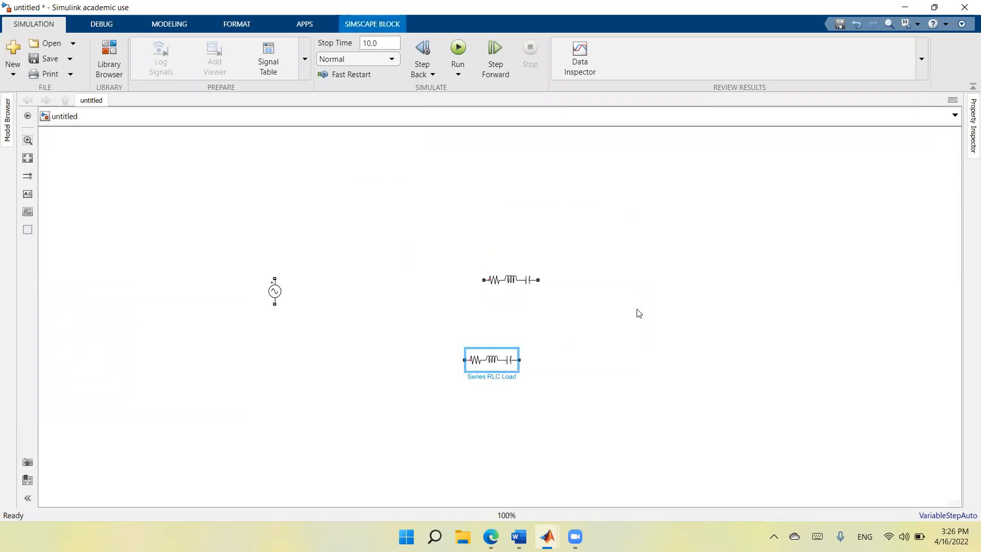
# Insert a Voltage Measurement block beside the RLC blocks and a Current Measurement block to its upper right.
pyautogui.doubleClick(594, 327)
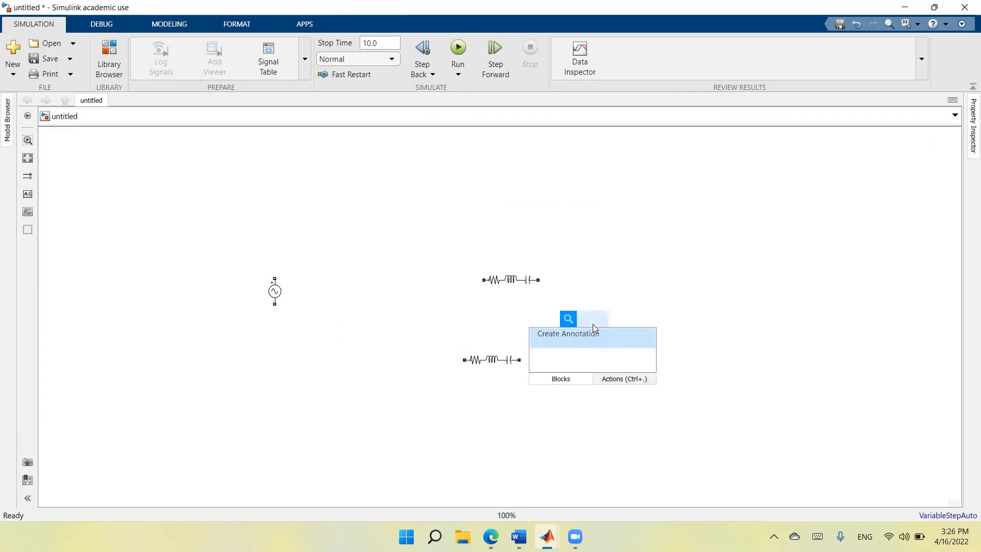
pyautogui.write('meas')
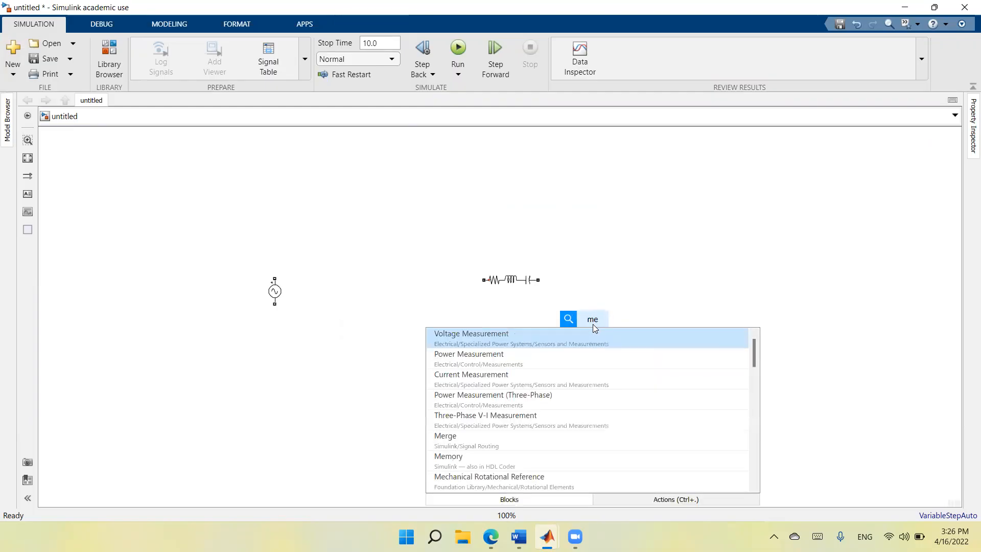
pyautogui.click(536, 340)
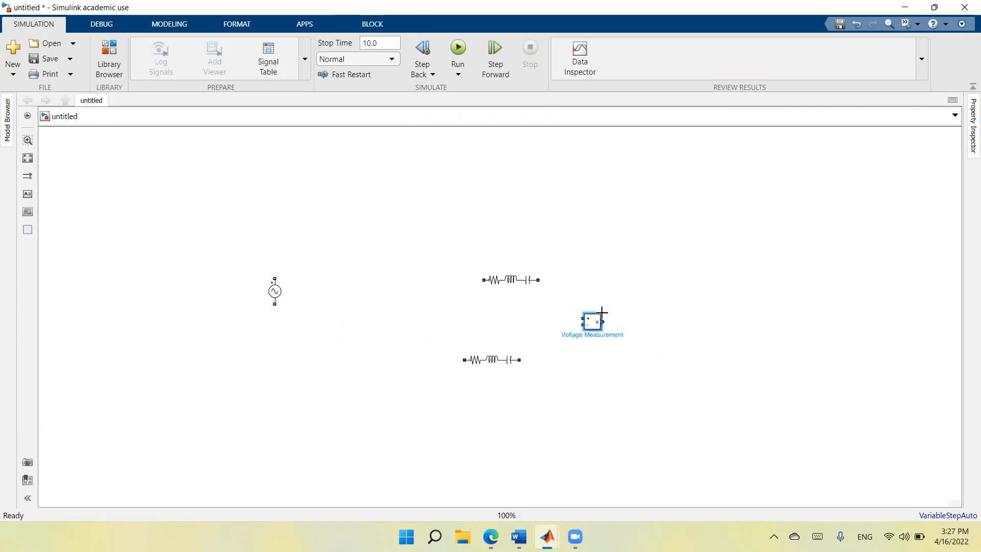
pyautogui.doubleClick(654, 254)
pyautogui.write('me')
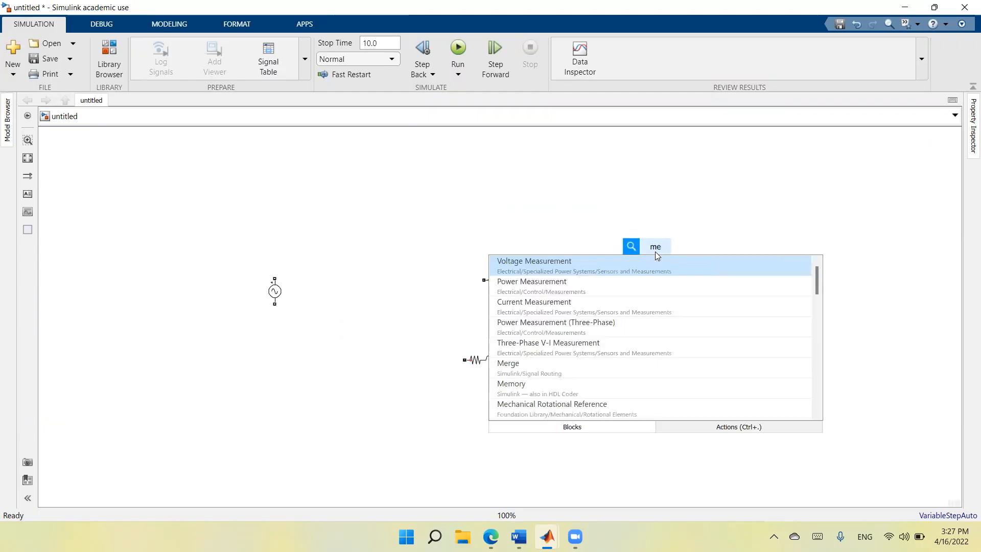
pyautogui.write('as')
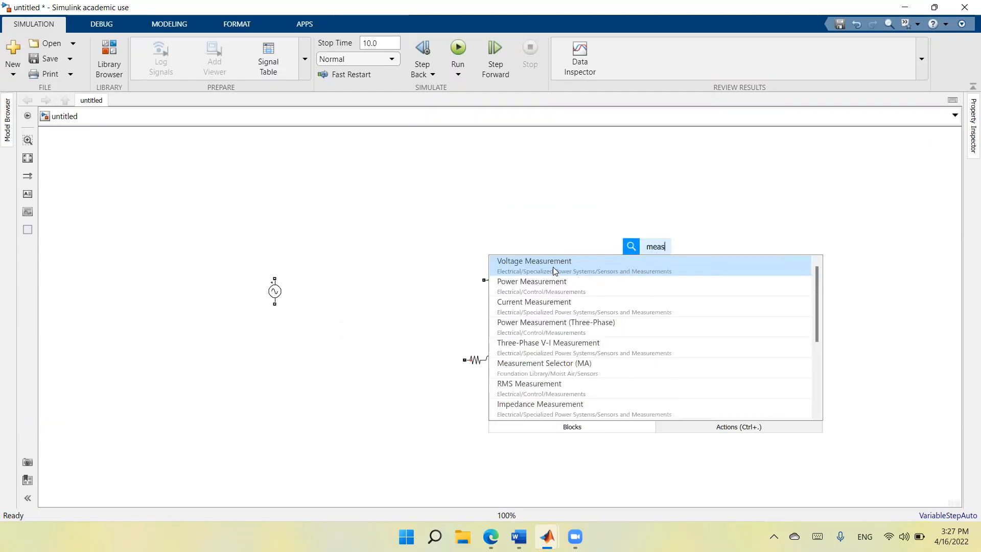
pyautogui.click(550, 303)
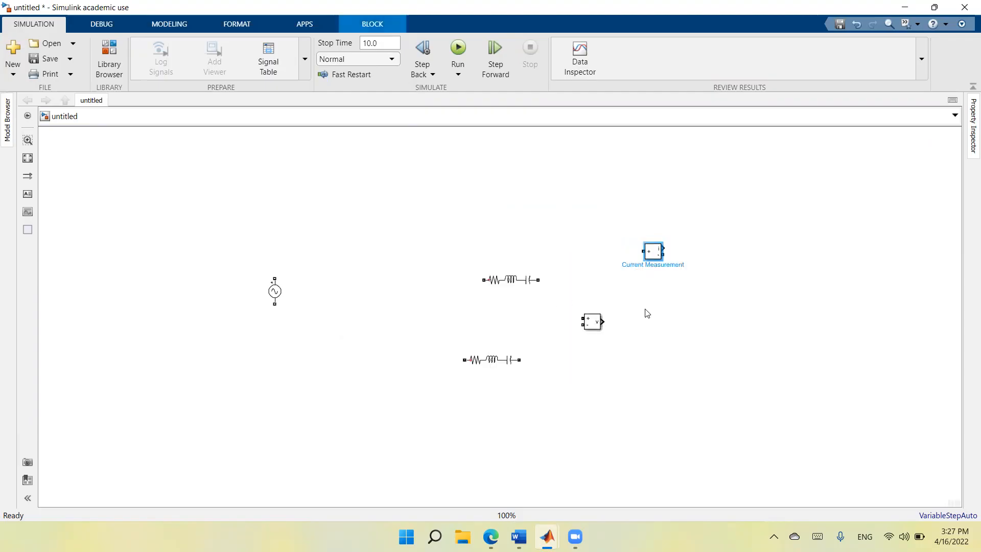
# Insert a Power Measurement block to the right of the Voltage Measurement and an RMS block below and left of the RLC load.
pyautogui.doubleClick(664, 326)
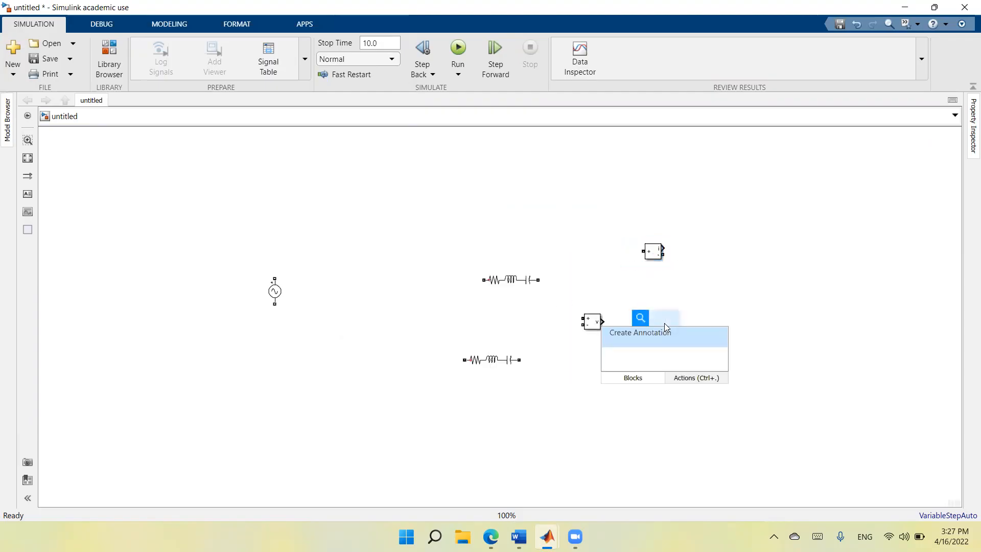
pyautogui.write('meas')
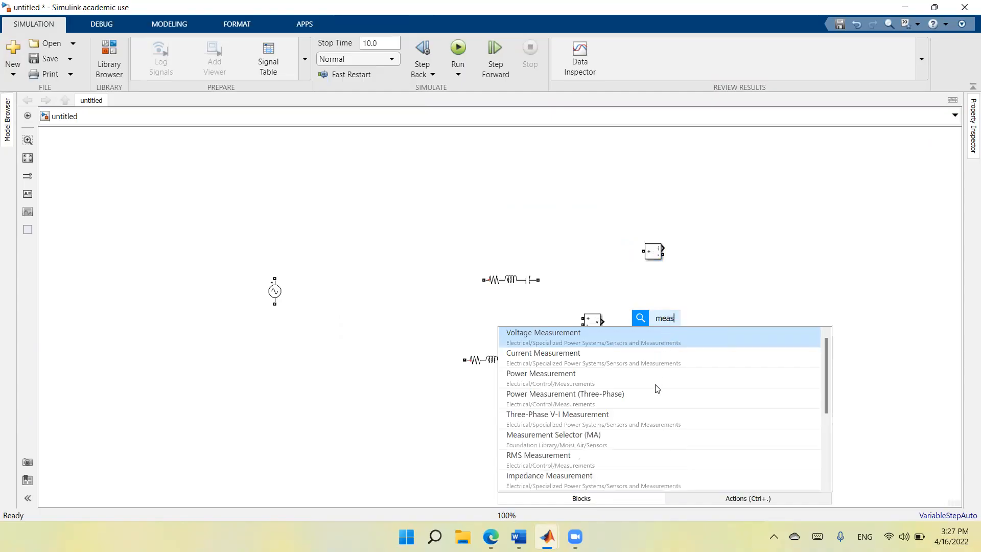
pyautogui.click(587, 380)
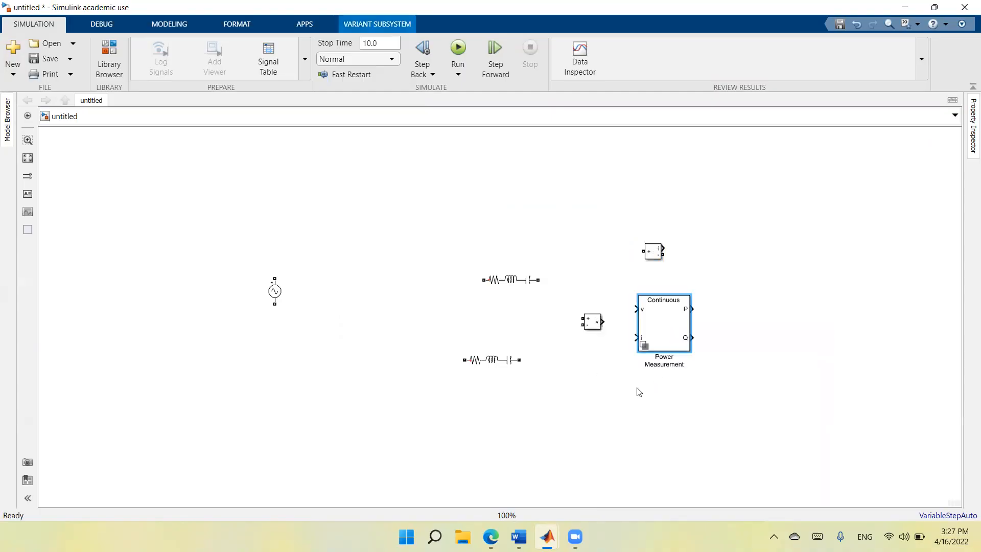
pyautogui.doubleClick(365, 393)
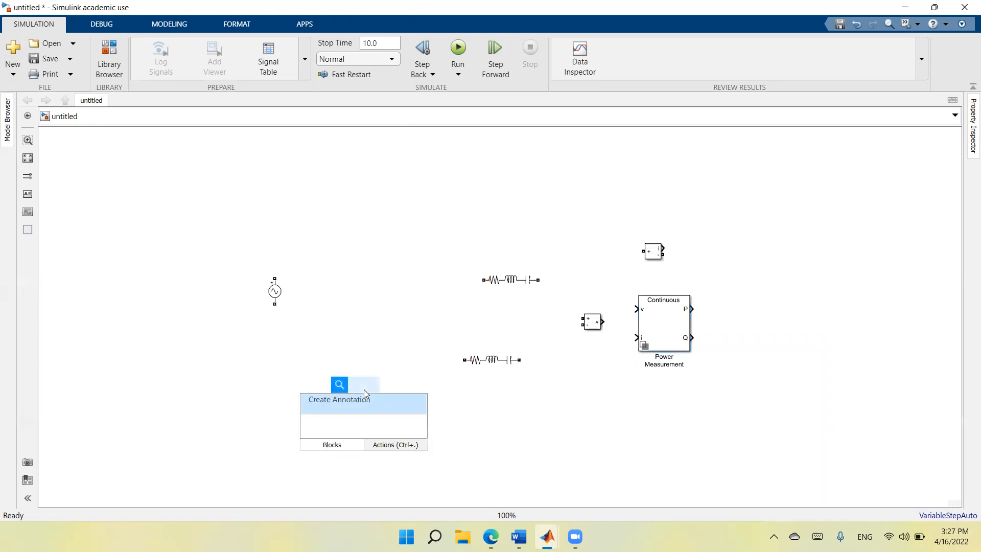
pyautogui.write('rms')
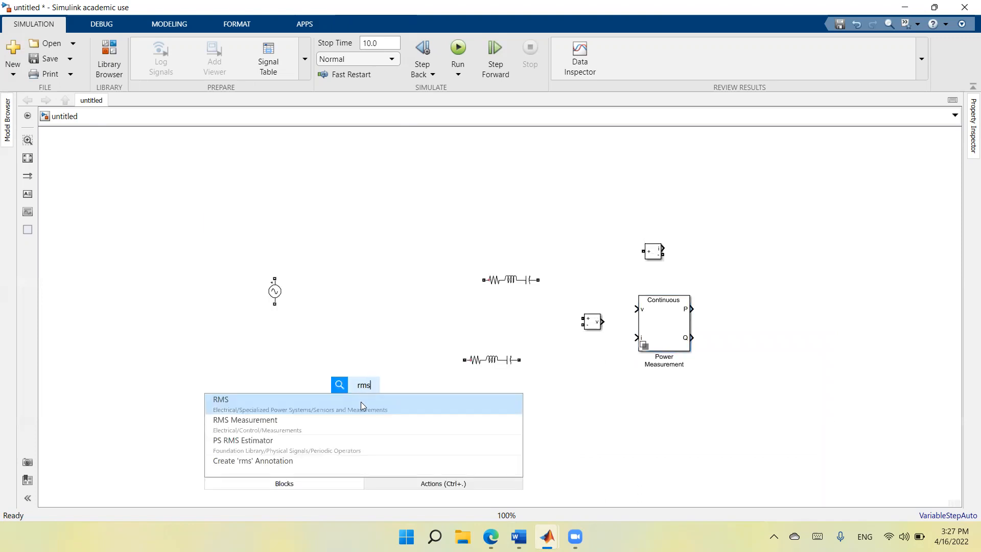
pyautogui.click(361, 402)
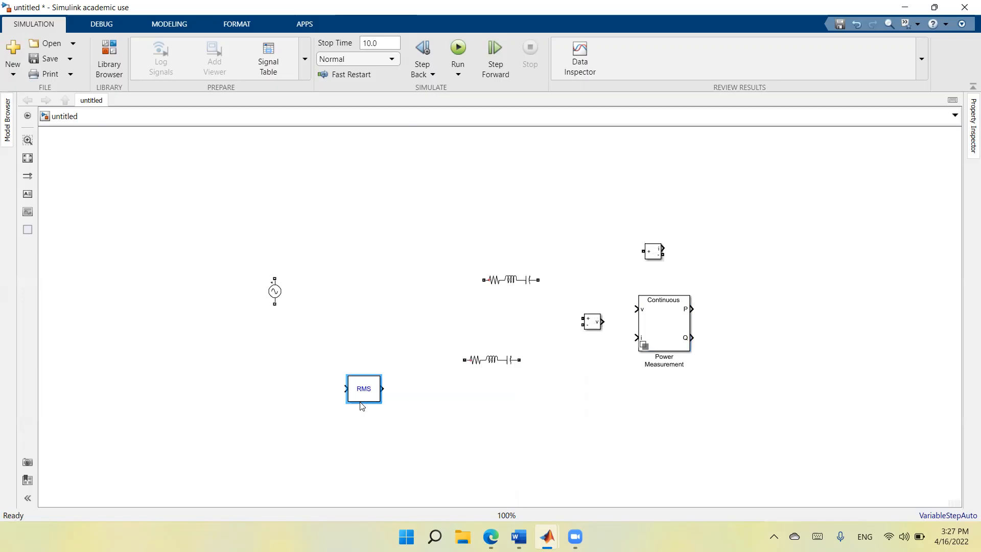
# Insert a Display block below and right of the RMS block and a Product block in the upper-right area of the canvas.
pyautogui.doubleClick(469, 430)
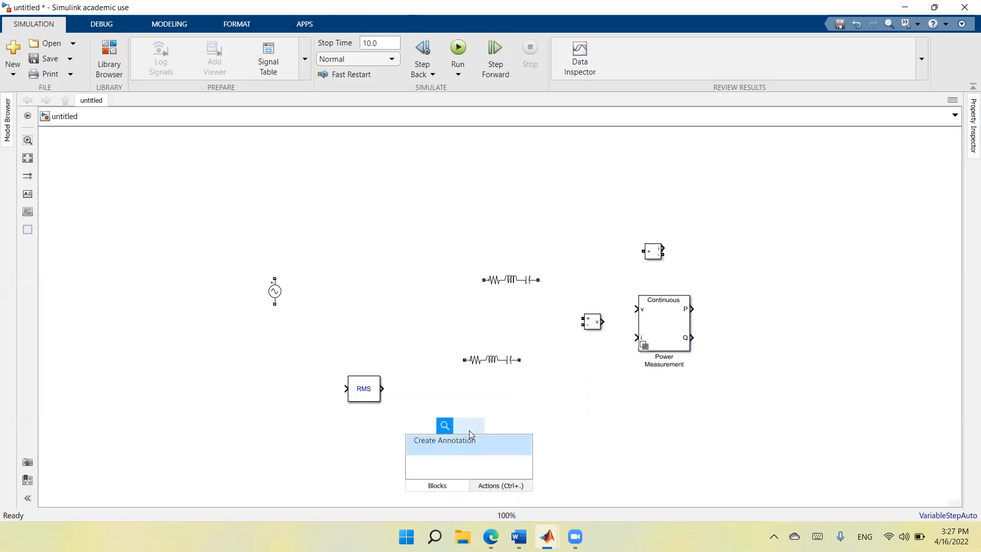
pyautogui.write('disp')
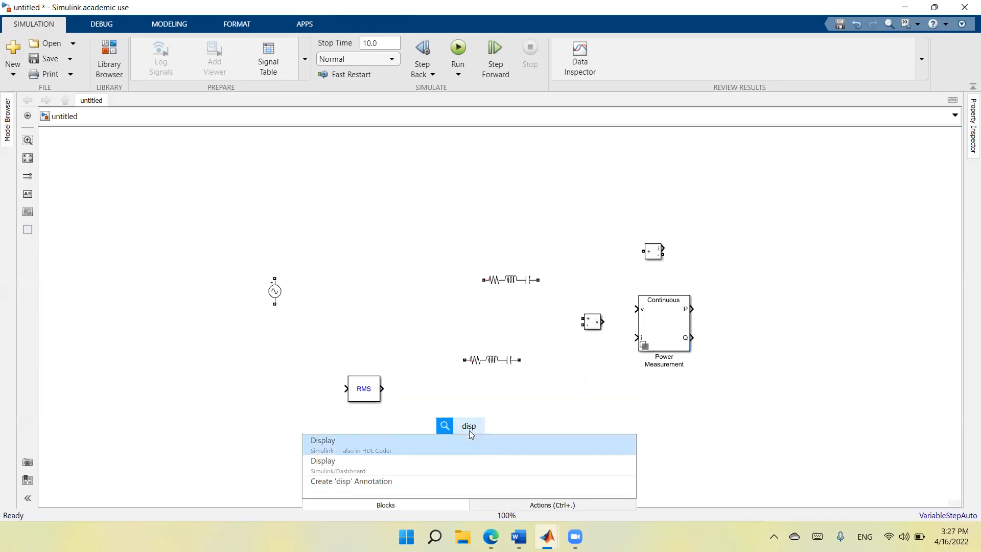
pyautogui.click(457, 439)
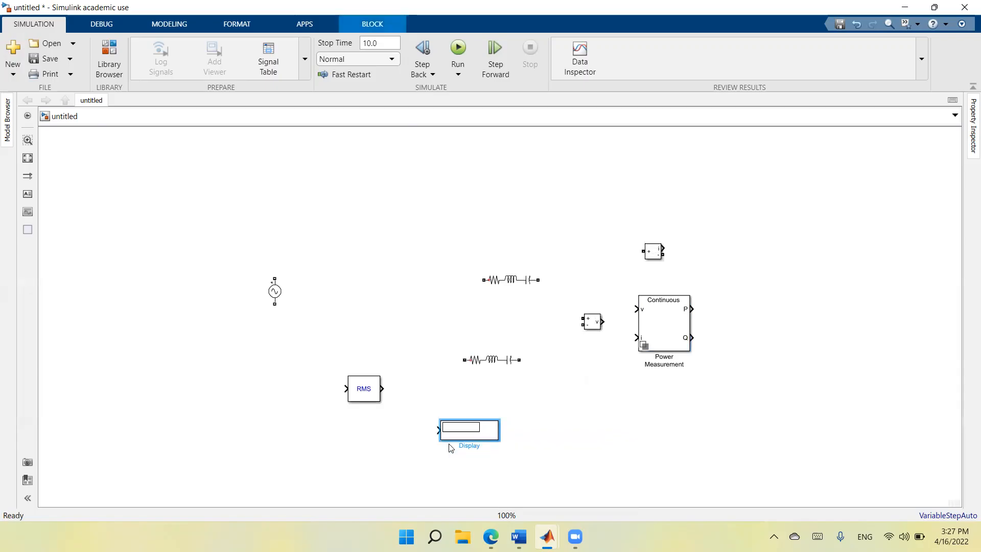
pyautogui.doubleClick(817, 175)
pyautogui.write('prod')
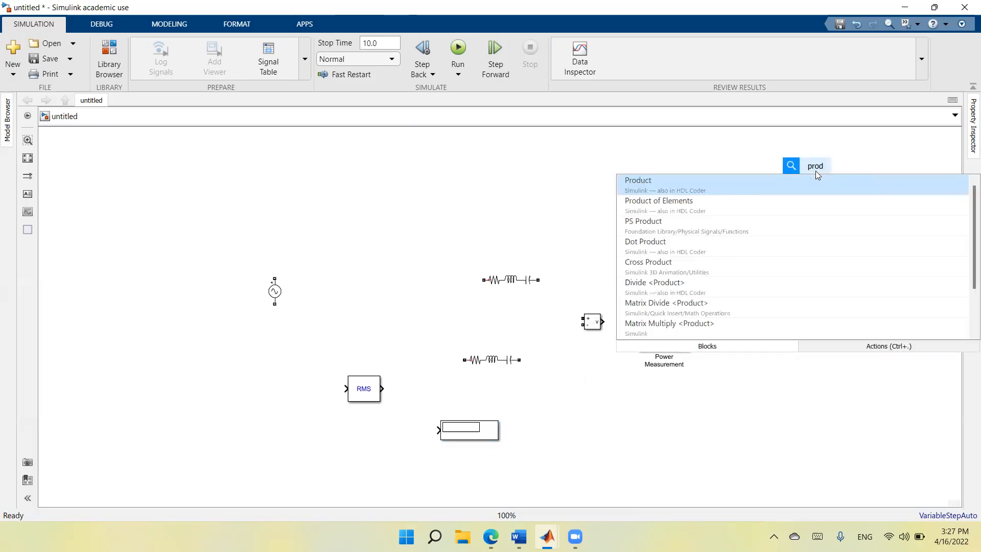
pyautogui.click(770, 190)
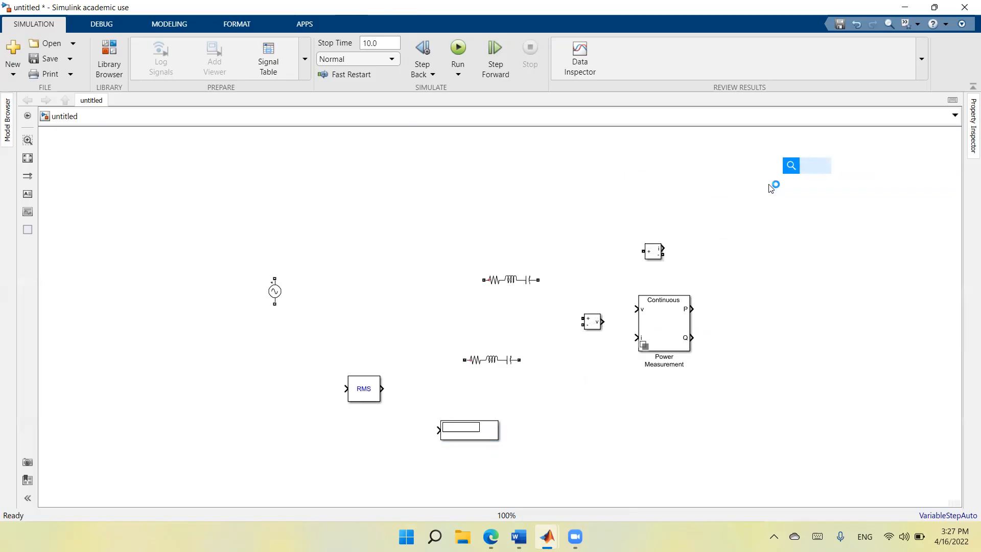
# Insert a Divide block directly below the Product block and a Subtract block beneath it.
pyautogui.doubleClick(822, 205)
pyautogui.write('d')
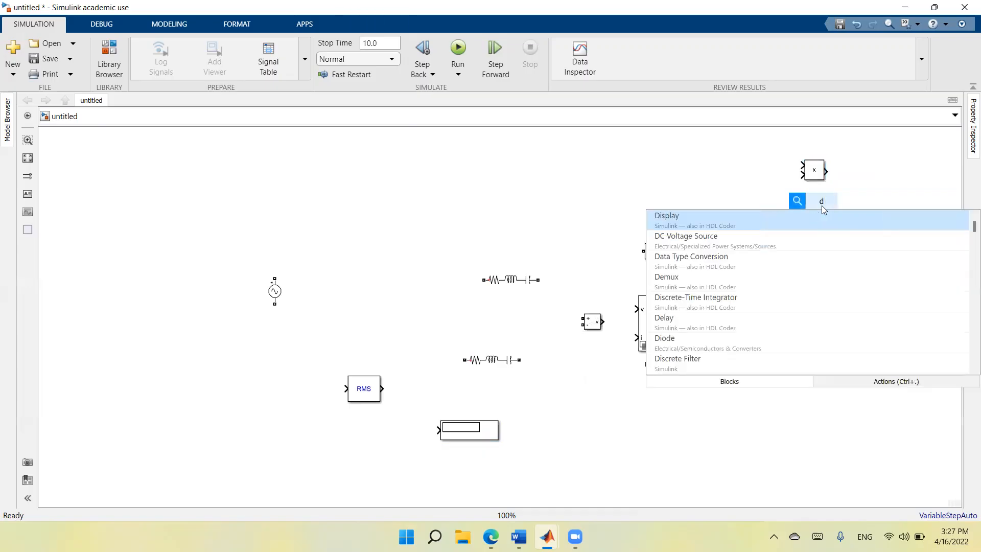
pyautogui.write('ivi')
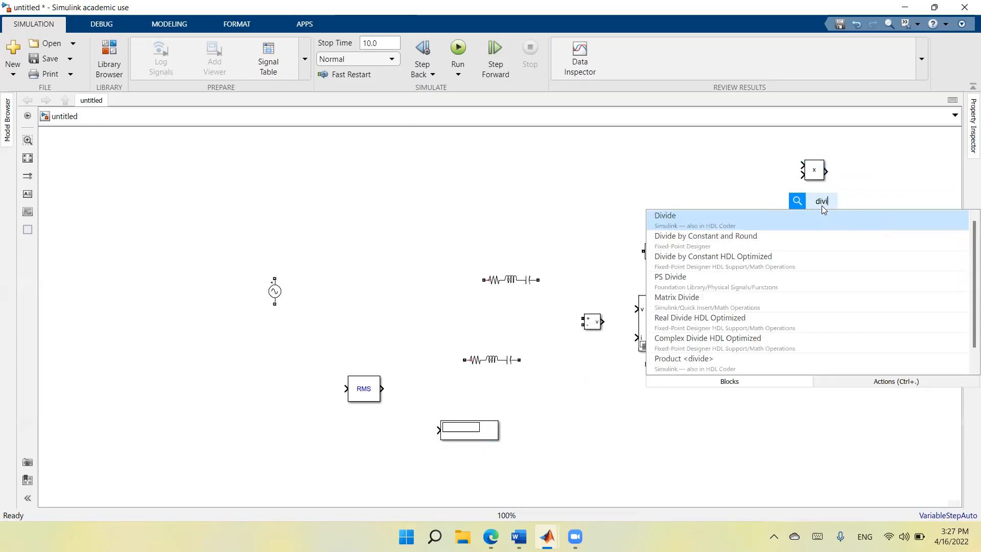
pyautogui.click(811, 219)
pyautogui.doubleClick(823, 249)
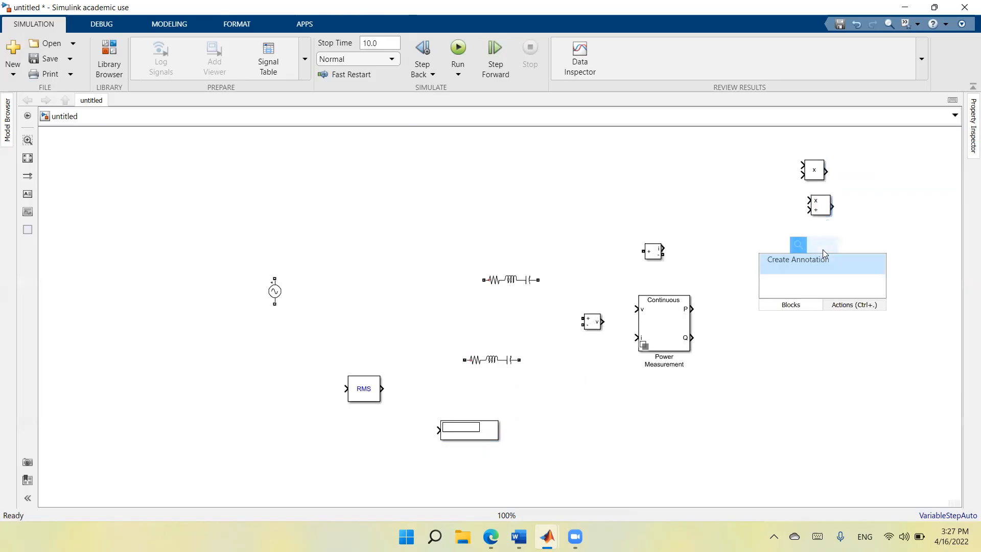
pyautogui.write('subt')
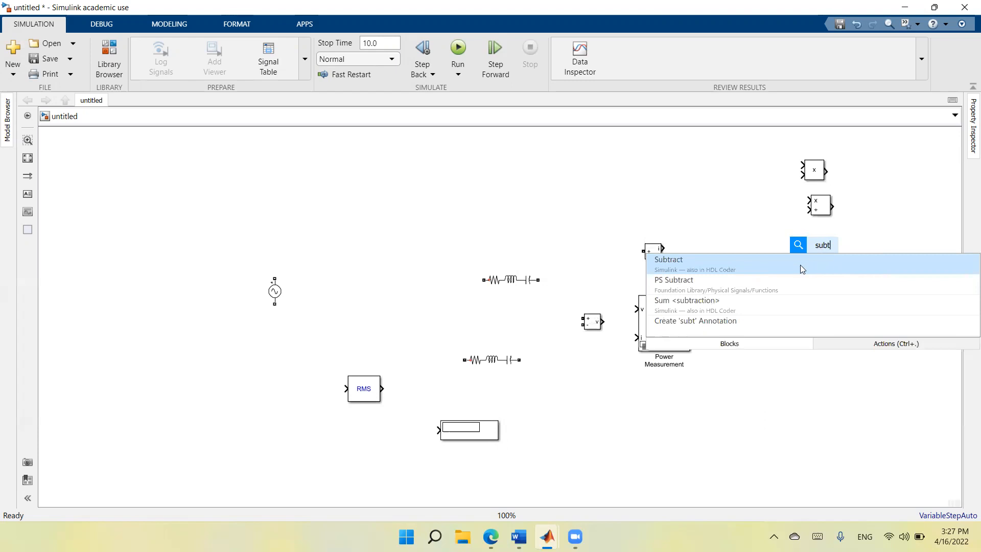
pyautogui.click(804, 262)
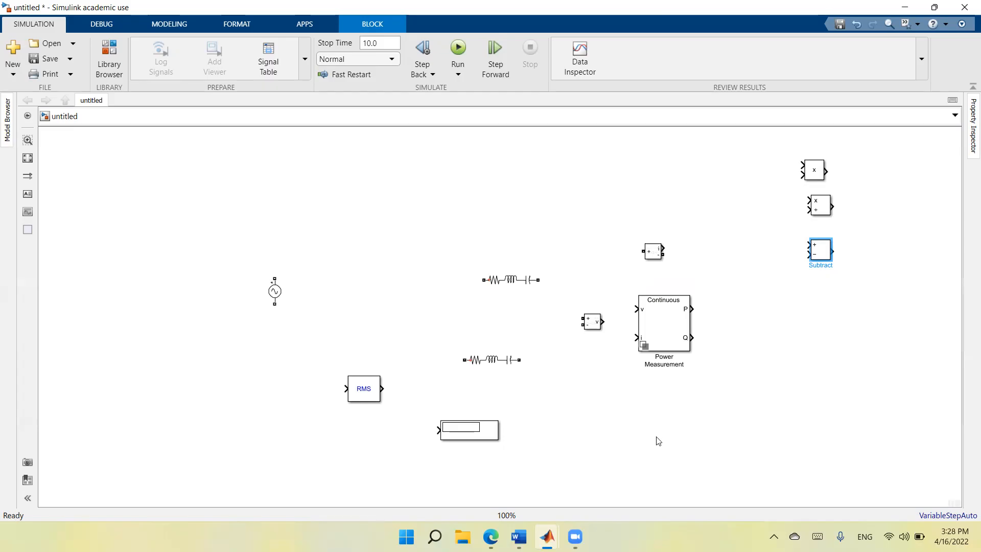
# Insert a powergui block and place it in the upper-left area of the canvas.
pyautogui.click(747, 417)
pyautogui.doubleClick(747, 416)
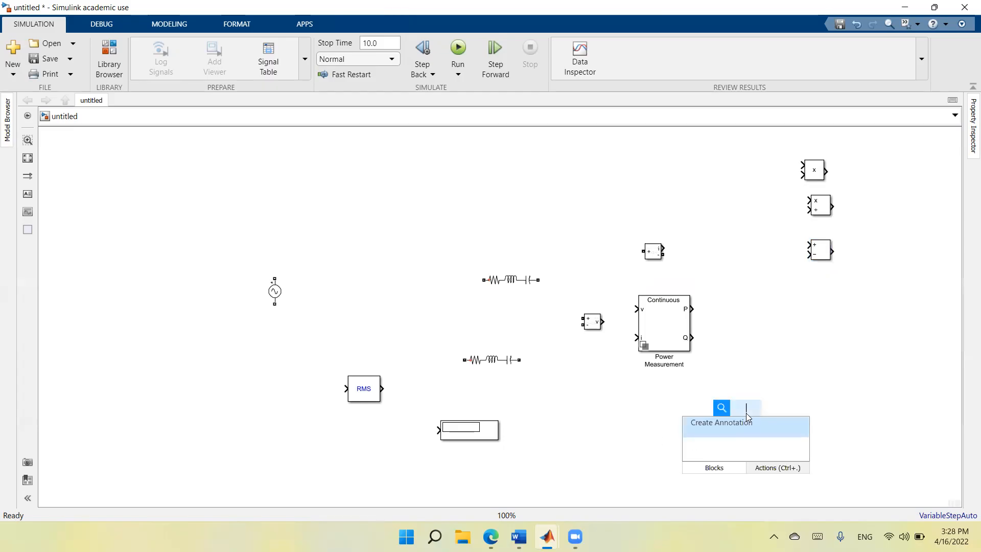
pyautogui.write('power')
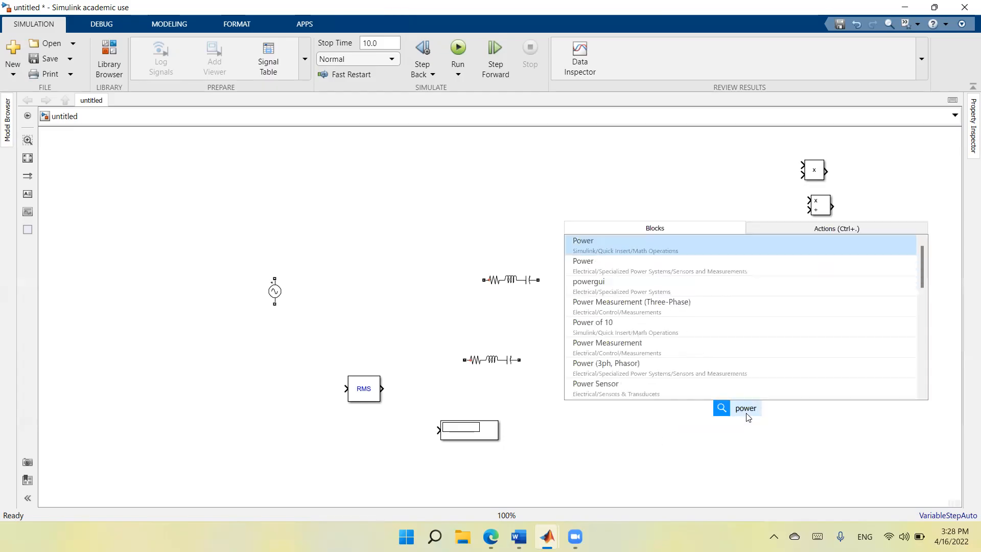
pyautogui.click(639, 286)
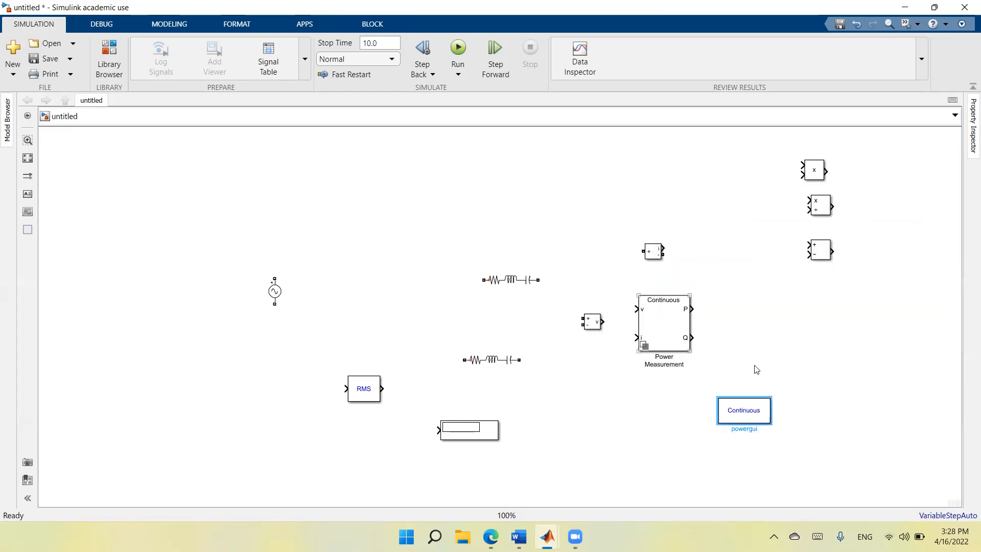
pyautogui.moveTo(743, 412); pyautogui.dragTo(215, 174)
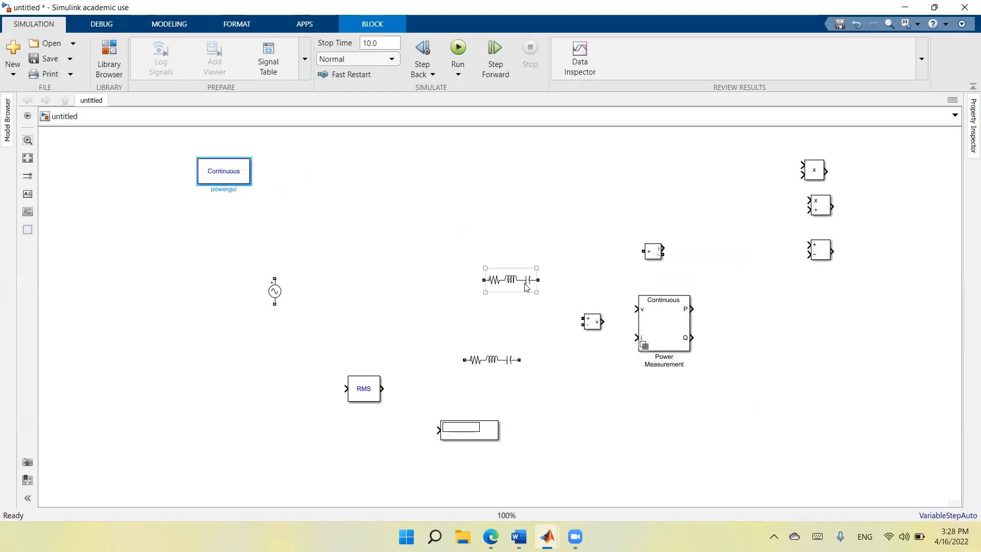
# Move the AC Voltage Source slightly down and right, and the Series RLC Branch closer to it.
pyautogui.moveTo(276, 295); pyautogui.dragTo(322, 317)
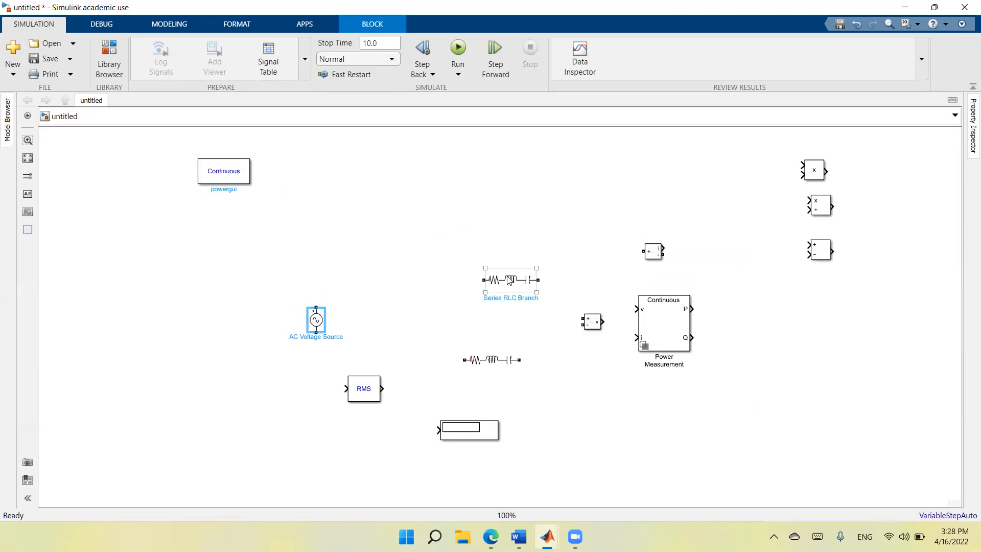
pyautogui.moveTo(510, 279); pyautogui.dragTo(419, 280)
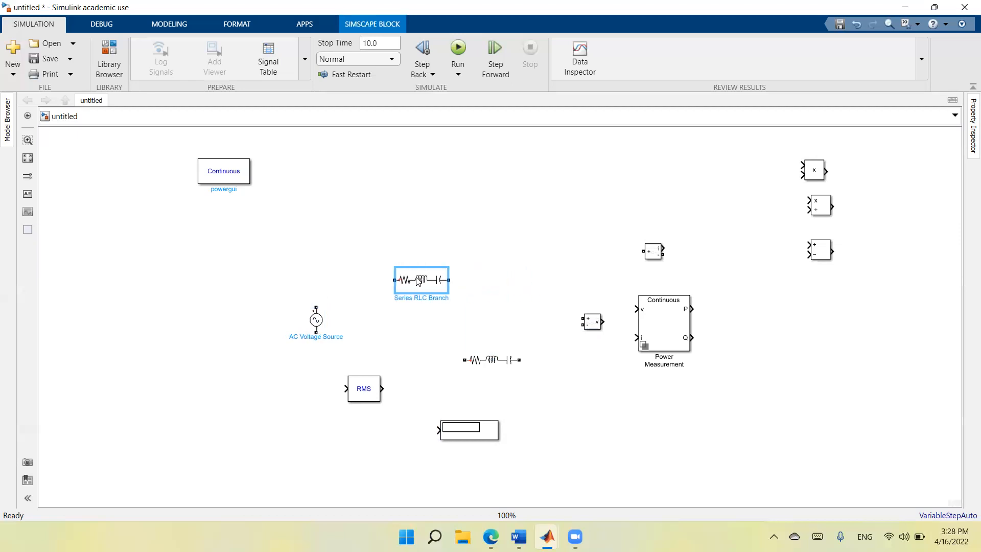
# Try to place the Voltage Measurement between the AC source and the Series RLC Branch and wire its output to the branch.
pyautogui.moveTo(594, 325); pyautogui.dragTo(367, 278)
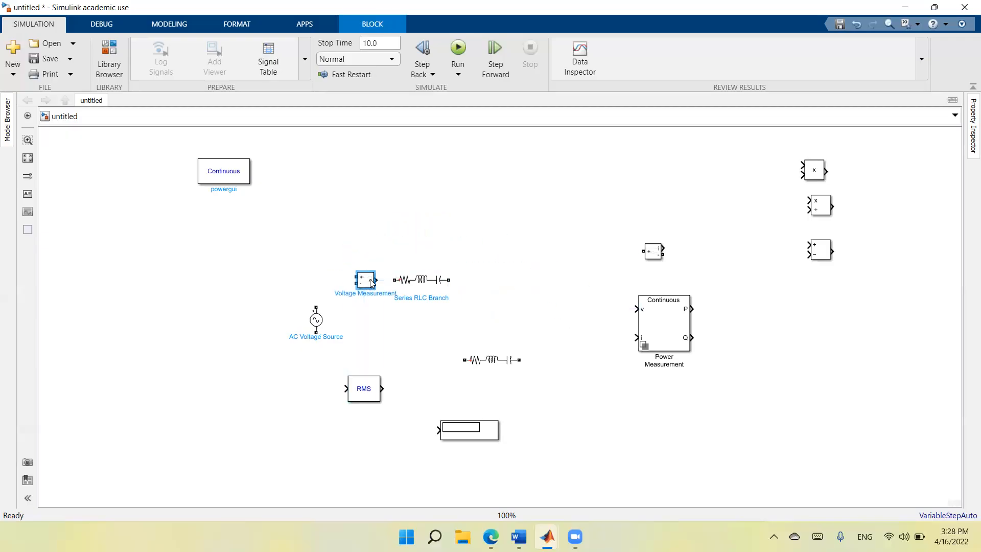
pyautogui.click(385, 279)
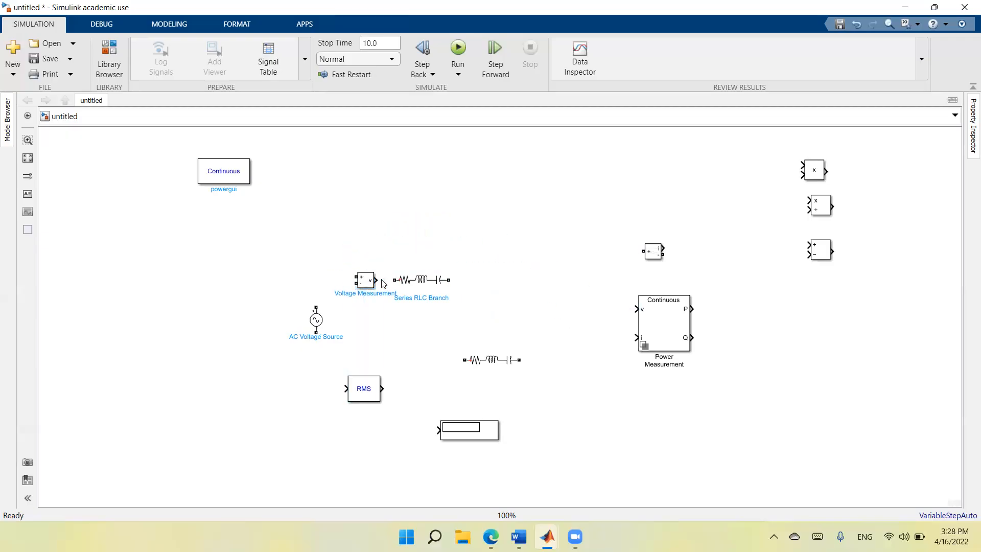
pyautogui.moveTo(377, 280); pyautogui.dragTo(394, 281)
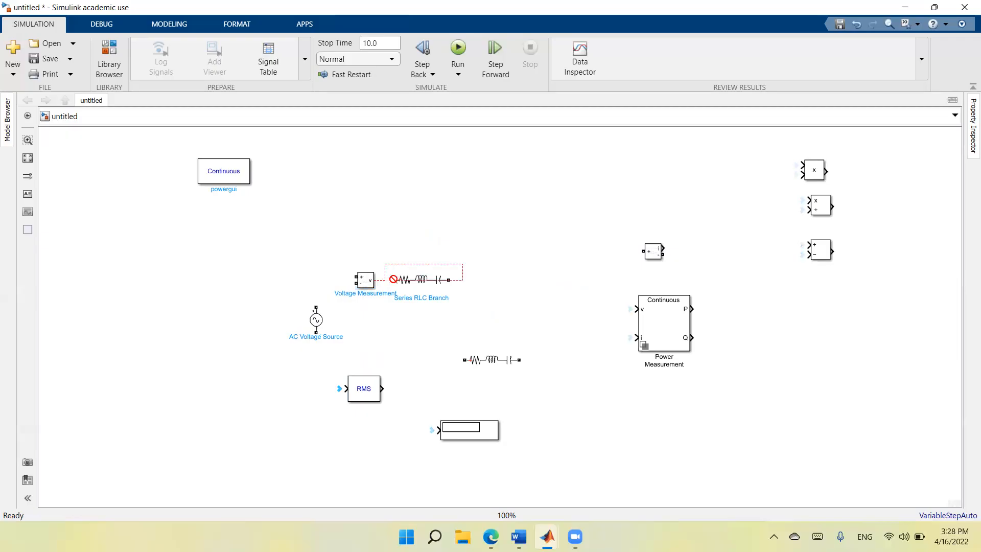
pyautogui.click(417, 265)
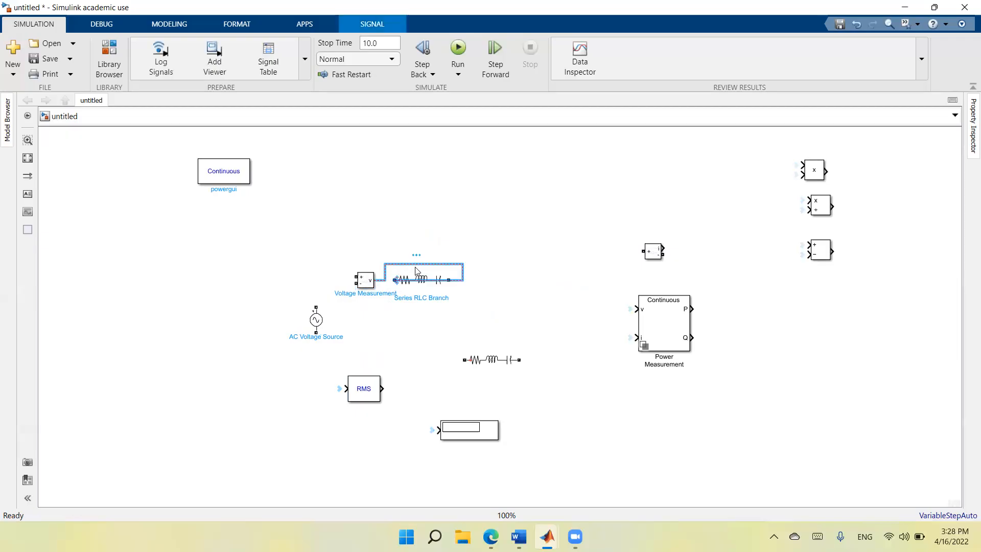
pyautogui.press('Delete')
pyautogui.click(397, 285)
pyautogui.moveTo(393, 280); pyautogui.dragTo(374, 280)
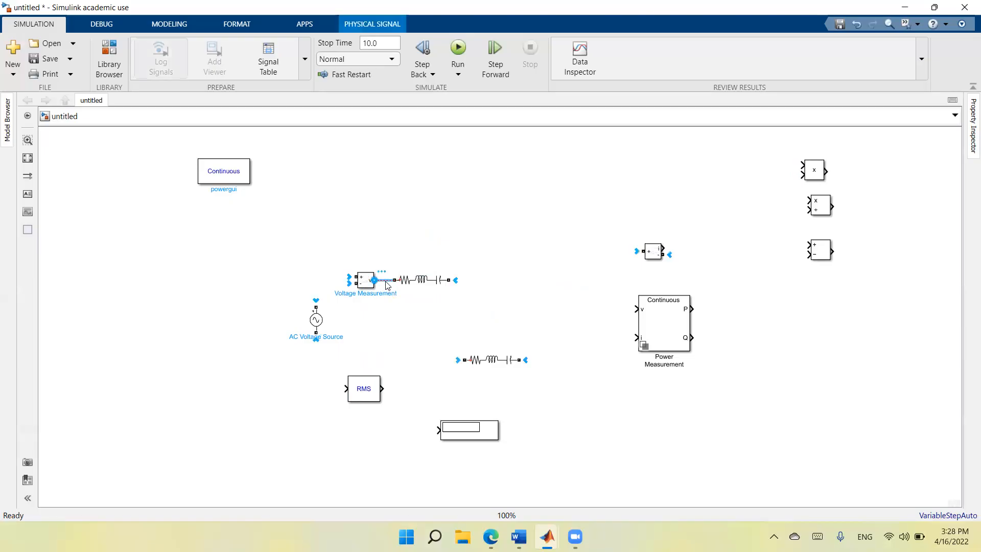
pyautogui.click(366, 280)
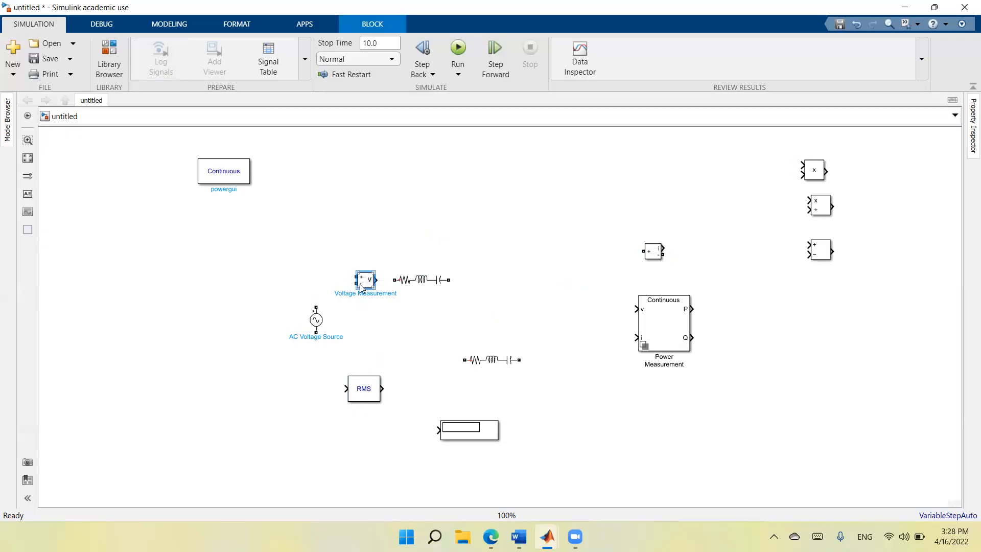
# Move the Voltage Measurement above the Series RLC Branch and connect the Current Measurement in series between the AC source and the branch.
pyautogui.click(28, 157)
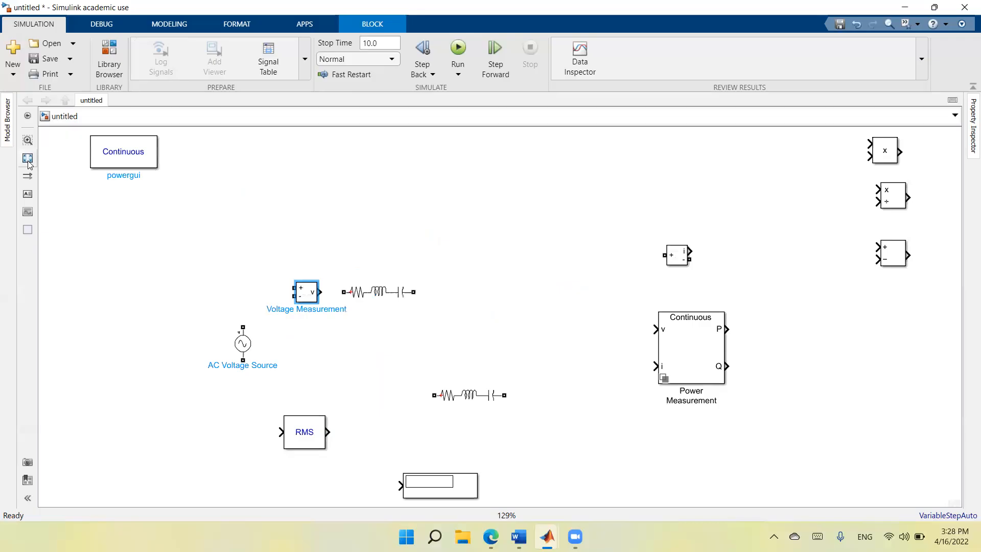
pyautogui.moveTo(318, 290); pyautogui.dragTo(434, 188)
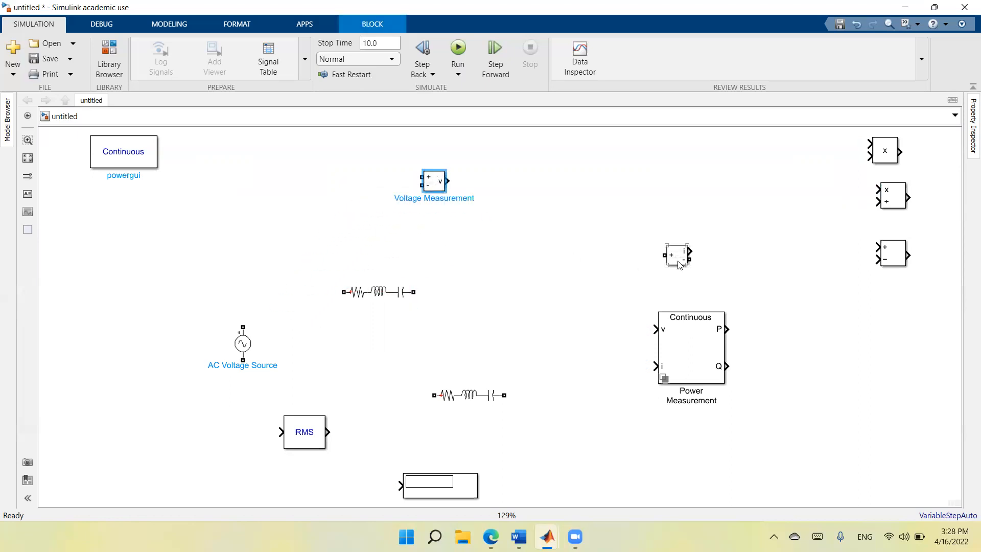
pyautogui.moveTo(677, 262); pyautogui.dragTo(299, 292)
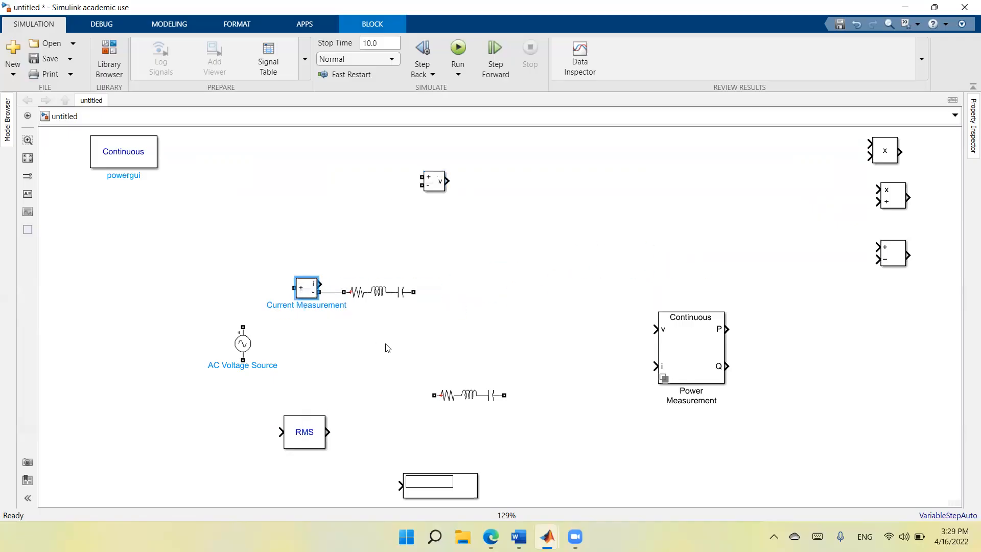
pyautogui.moveTo(294, 287)
pyautogui.mouseDown()
pyautogui.moveTo(258, 293)
pyautogui.moveTo(243, 328)
pyautogui.mouseUp()
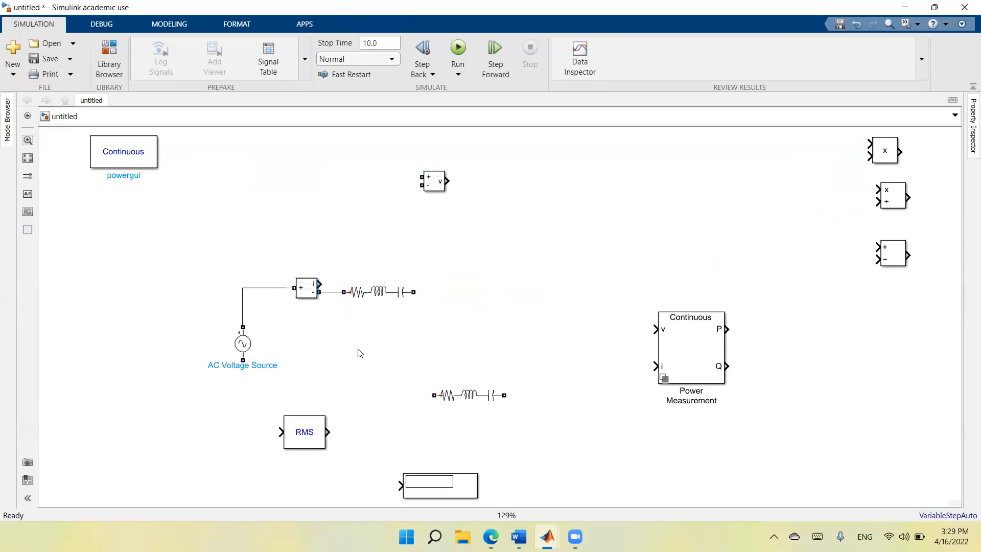
# Set the Series RLC Branch to type RL with a resistance of 0.1 ohms and shift it slightly away from the Current Measurement.
pyautogui.doubleClick(388, 297)
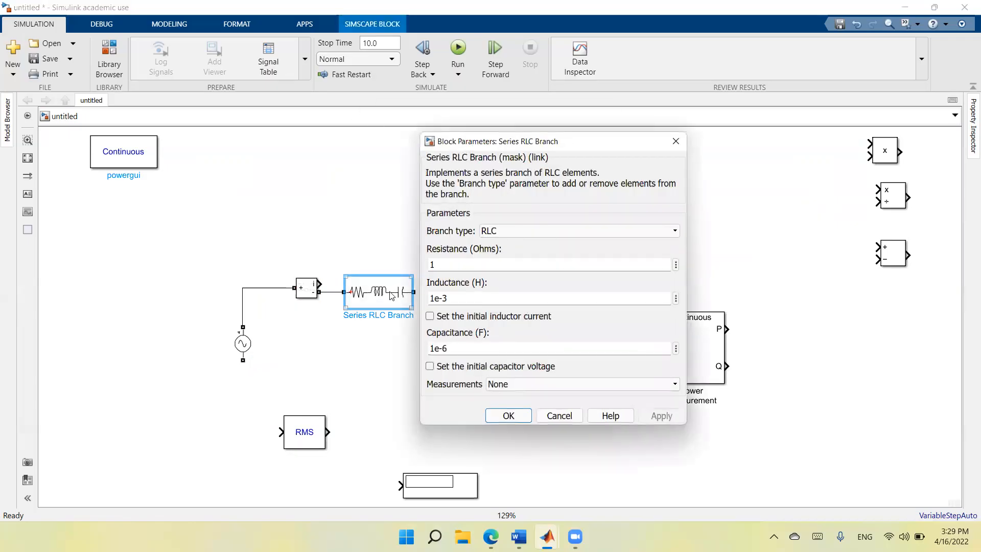
pyautogui.click(513, 230)
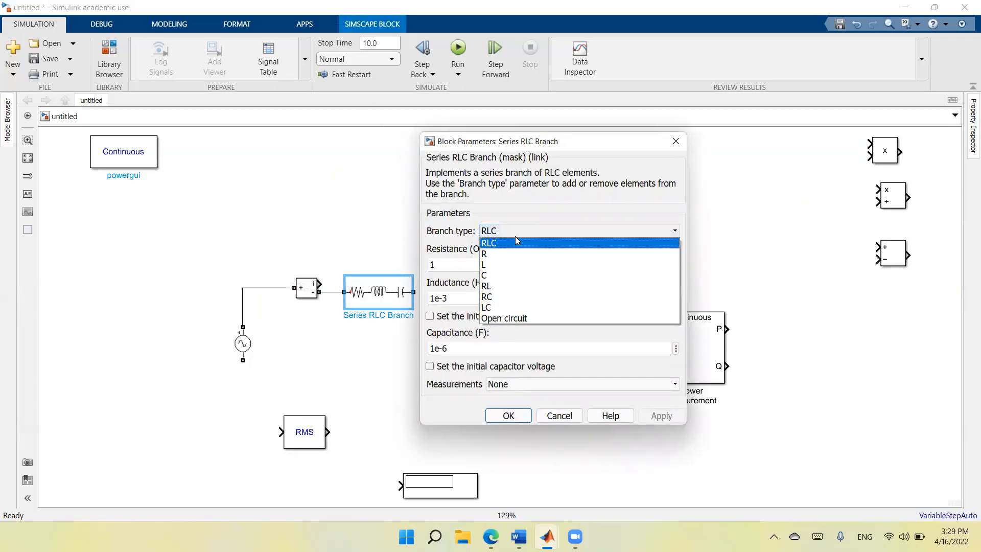
pyautogui.click(516, 286)
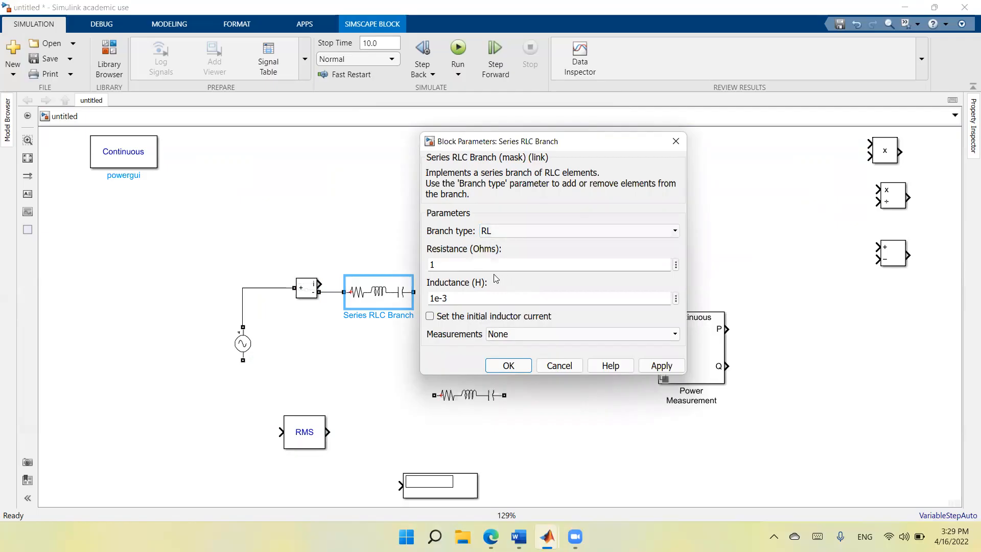
pyautogui.write('0.')
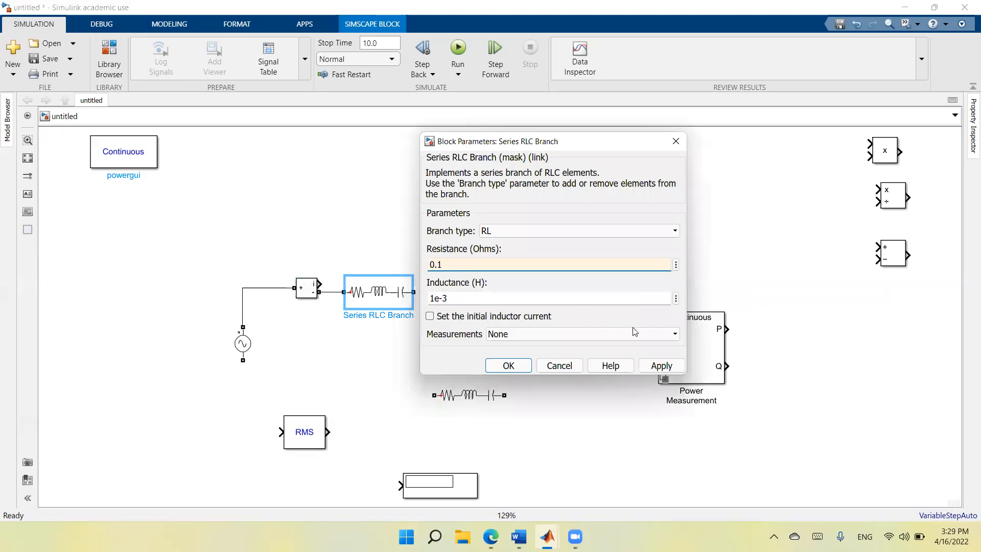
pyautogui.click(661, 367)
pyautogui.click(522, 365)
pyautogui.moveTo(372, 295); pyautogui.dragTo(389, 294)
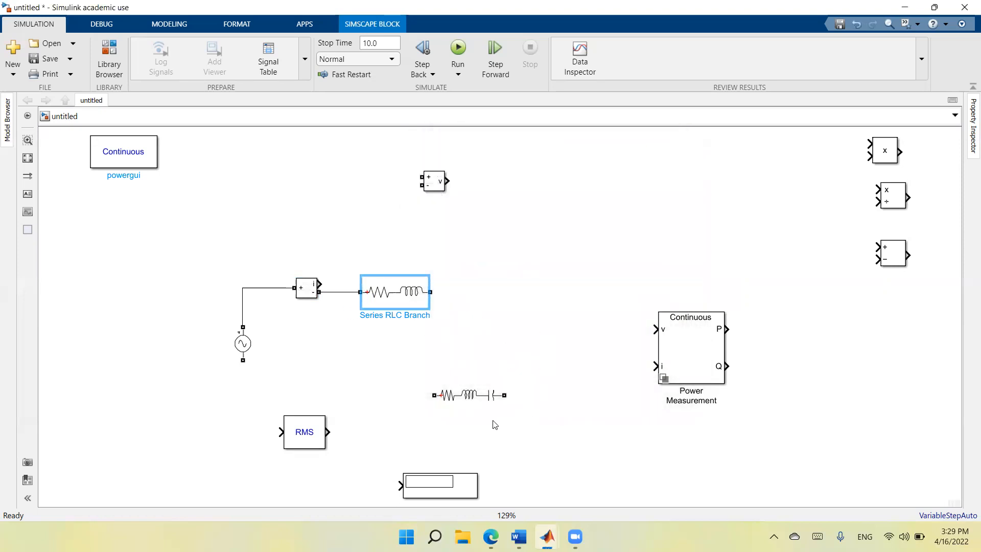
# Move the Series RLC Load to the right of the branch and rotate it clockwise so it stands vertically.
pyautogui.moveTo(466, 400); pyautogui.dragTo(551, 371)
pyautogui.rightClick(550, 371)
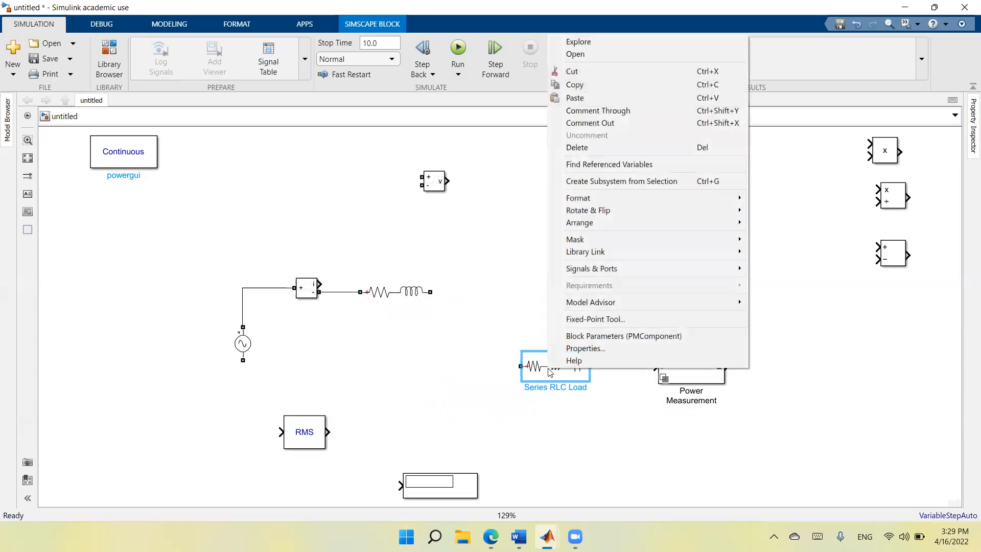
pyautogui.moveTo(609, 208)
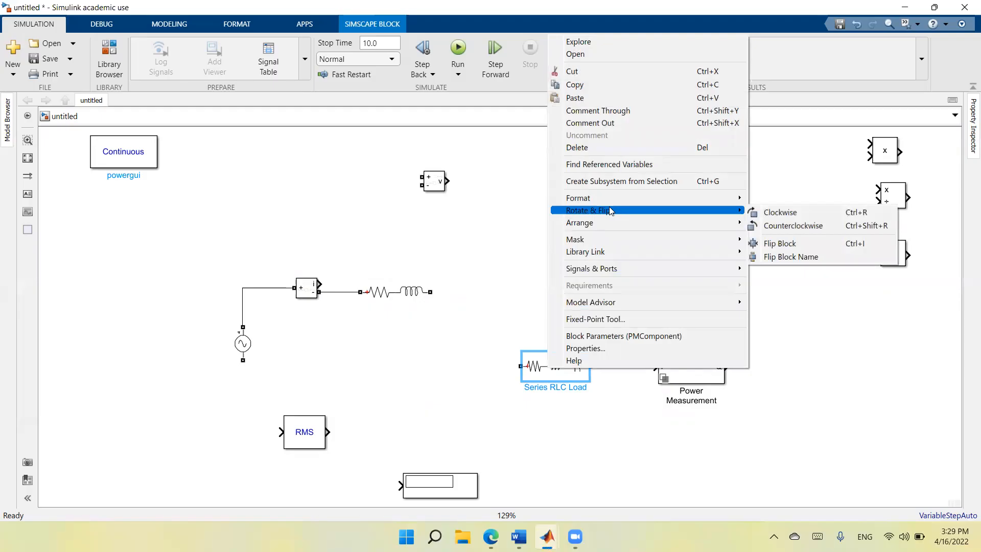
pyautogui.click(775, 214)
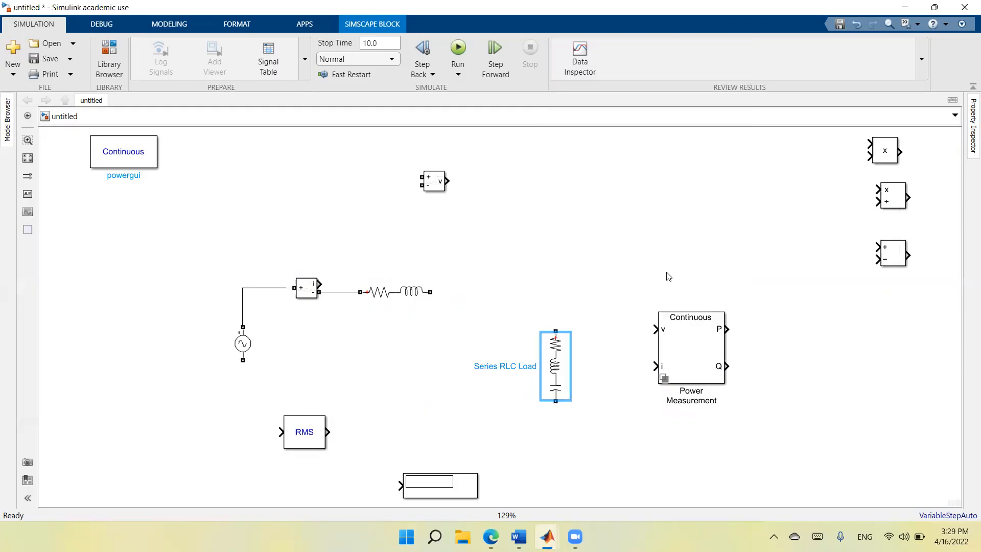
# Wire the load between the RL branch and the AC source's return terminal, and move the RMS block right of the Voltage Measurement.
pyautogui.moveTo(436, 289)
pyautogui.mouseDown()
pyautogui.moveTo(505, 290)
pyautogui.moveTo(552, 307)
pyautogui.moveTo(555, 325)
pyautogui.mouseUp()
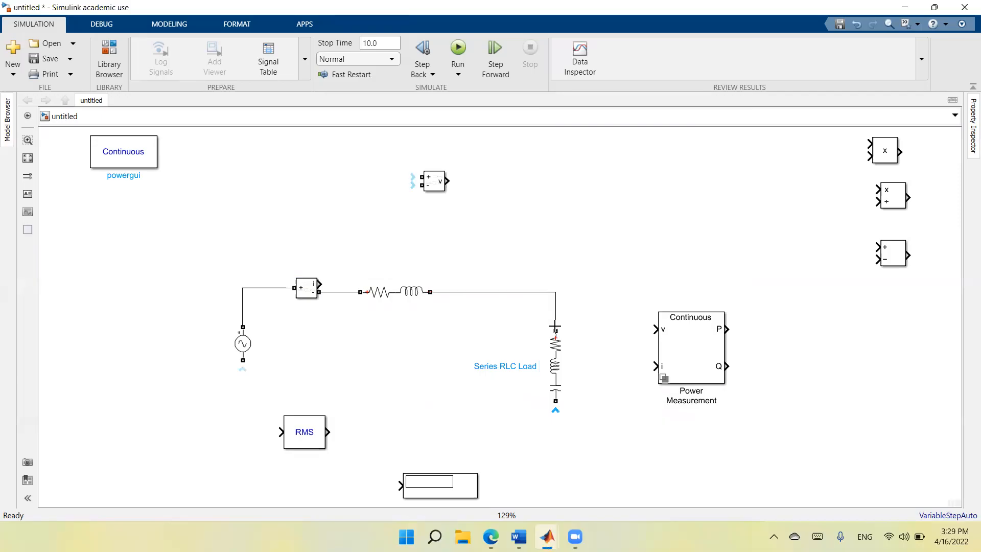
pyautogui.moveTo(320, 437); pyautogui.dragTo(612, 194)
pyautogui.moveTo(555, 401); pyautogui.dragTo(243, 360)
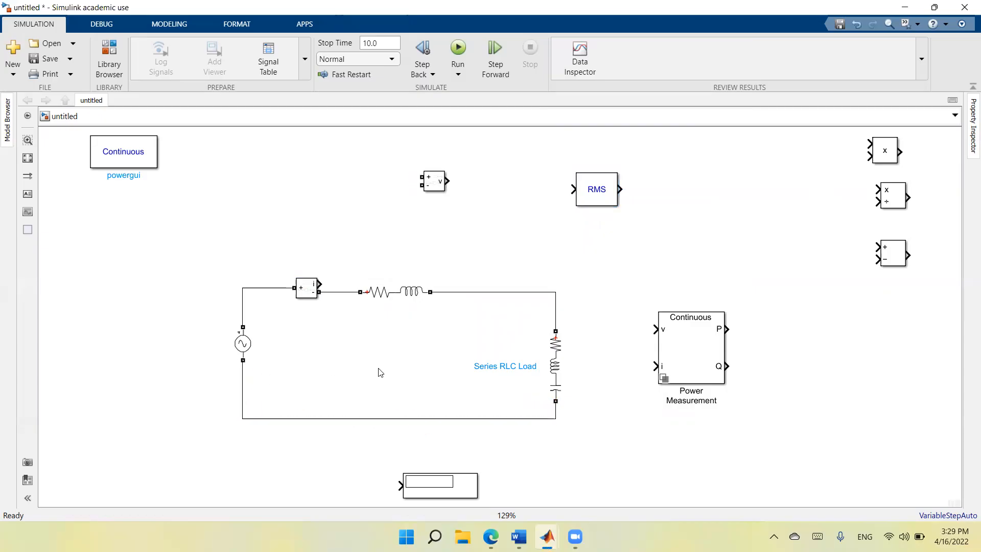
# Set the Series RLC Load's nominal voltage to 120 Vrms and its active power to 3000 W.
pyautogui.moveTo(560, 369); pyautogui.dragTo(555, 363)
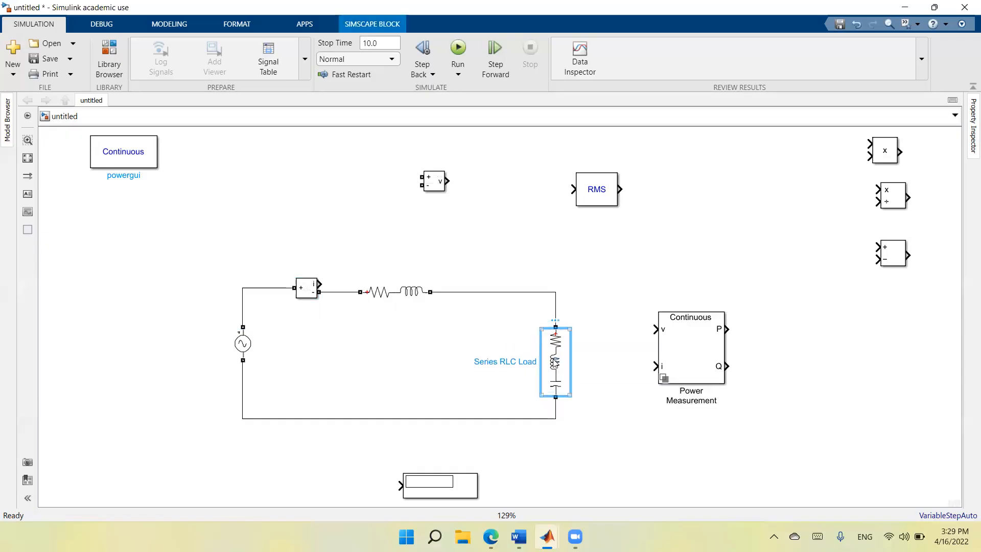
pyautogui.doubleClick(555, 364)
pyautogui.doubleClick(742, 298)
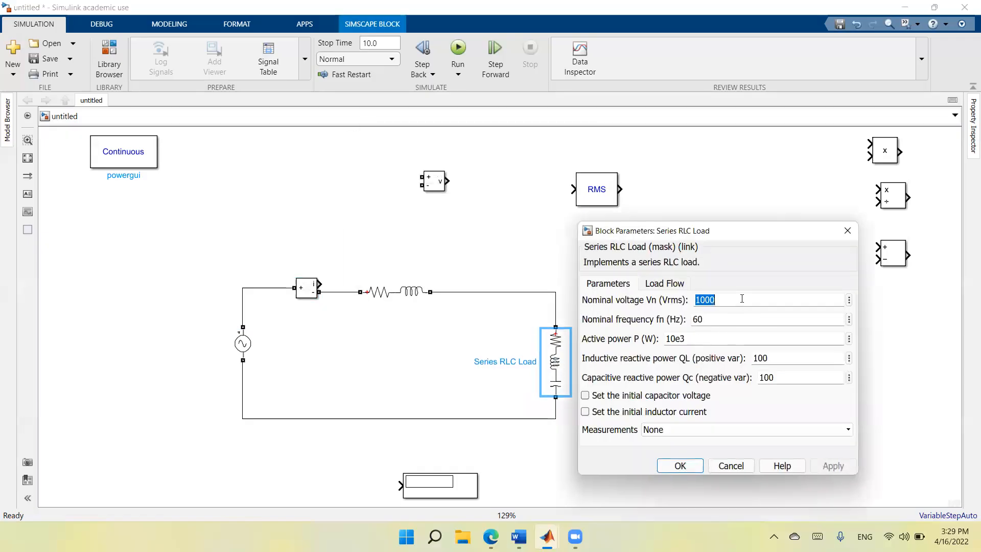
pyautogui.write('12')
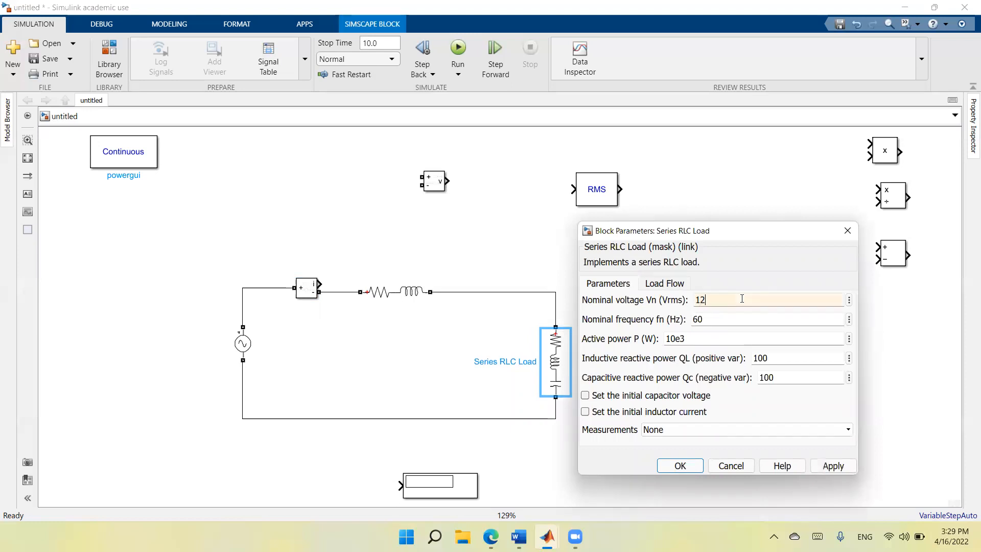
pyautogui.doubleClick(744, 323)
pyautogui.doubleClick(715, 337)
pyautogui.write('3000')
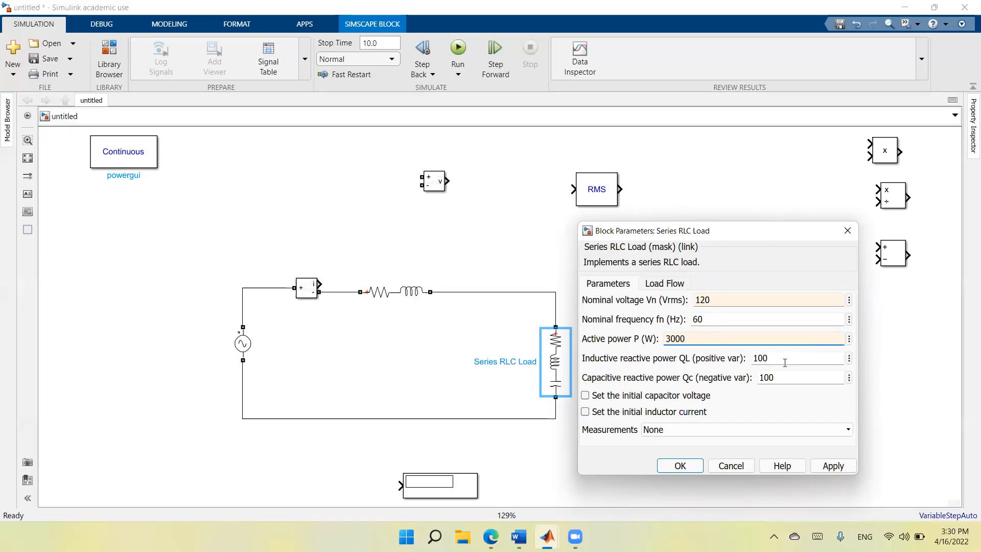
# Set the load's inductive reactive power to 2250 var and capacitive reactive power to 0, and apply the parameters.
pyautogui.doubleClick(788, 359)
pyautogui.write('2250')
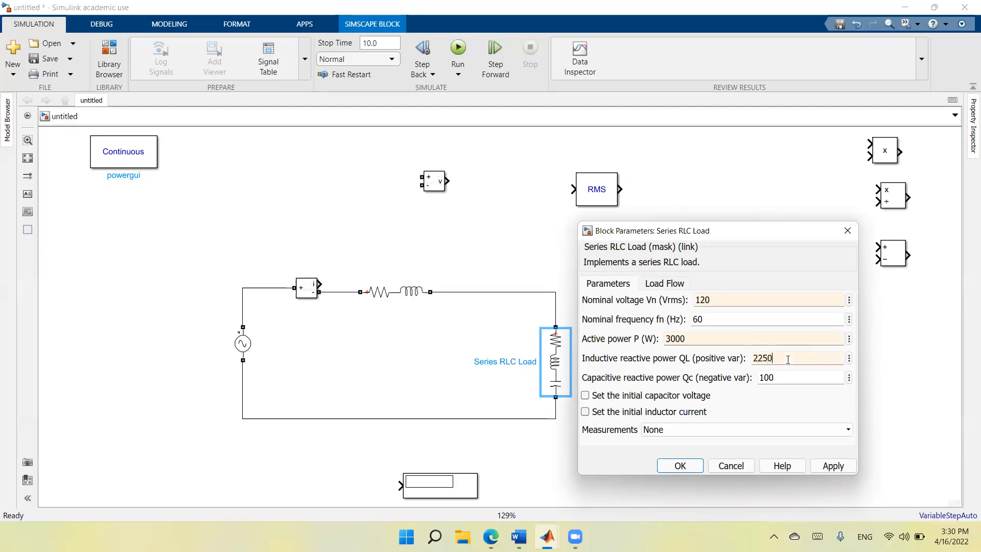
pyautogui.doubleClick(783, 380)
pyautogui.write('0')
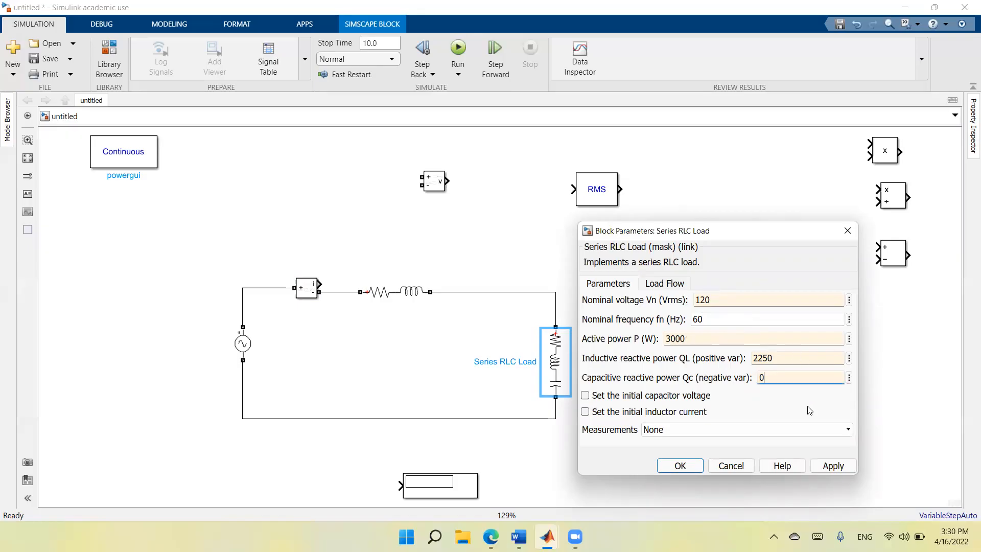
pyautogui.click(832, 464)
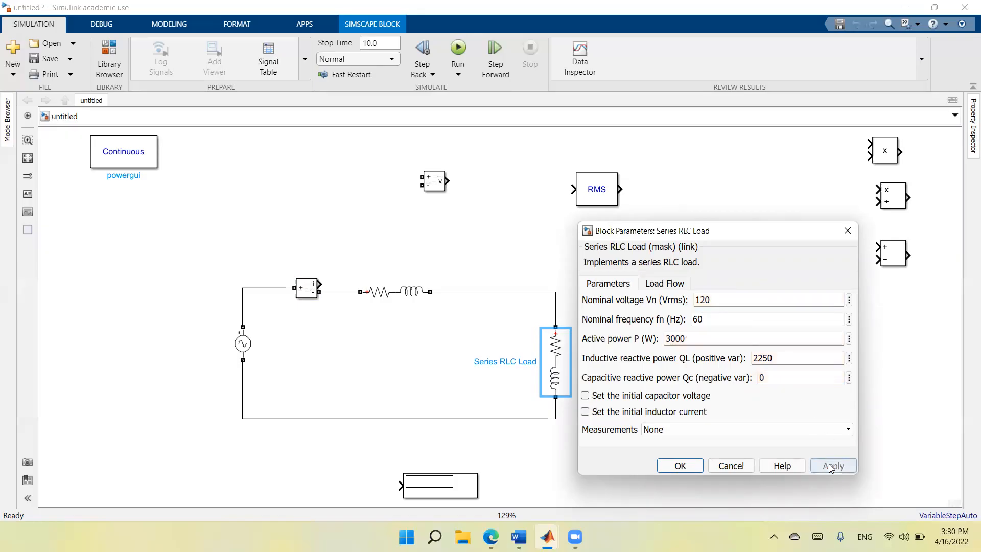
pyautogui.click(682, 465)
# Shift the RL branch slightly farther away from the Current Measurement along its line.
pyautogui.moveTo(556, 370); pyautogui.dragTo(553, 356)
pyautogui.click(647, 425)
pyautogui.click(555, 360)
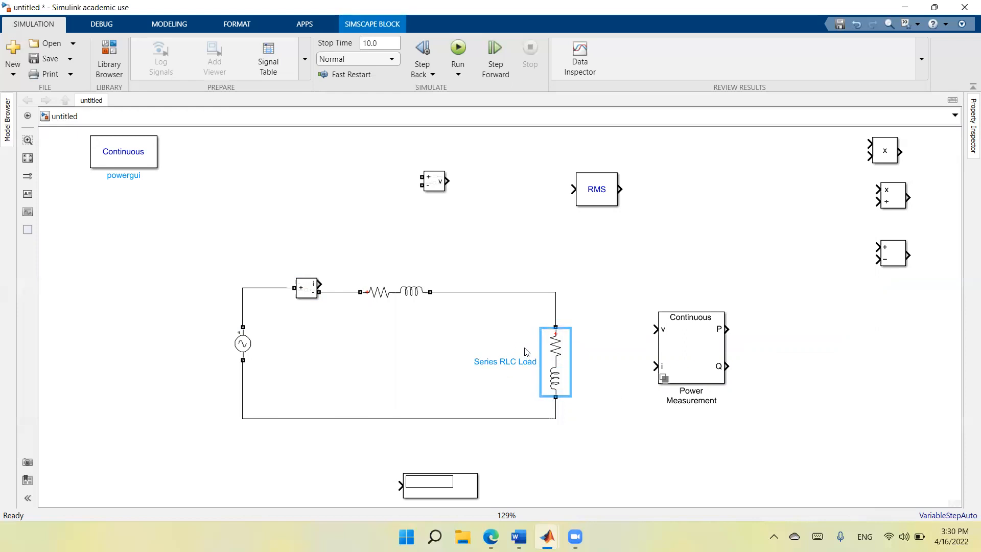
pyautogui.moveTo(401, 292); pyautogui.dragTo(418, 292)
pyautogui.click(511, 221)
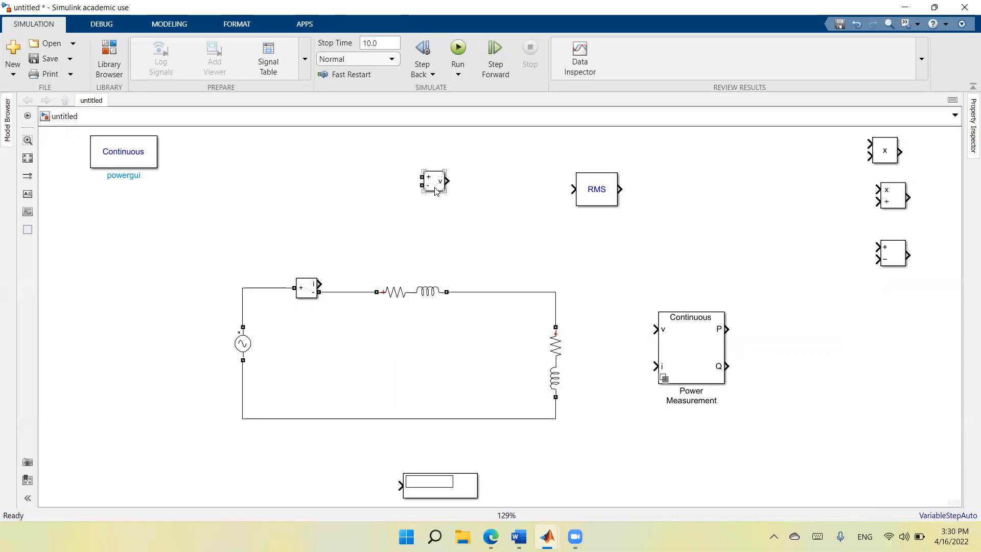
# Move the Voltage Measurement near the load, place the RMS block above the Current Measurement, and wire the current output to the RMS input.
pyautogui.moveTo(436, 189); pyautogui.dragTo(543, 254)
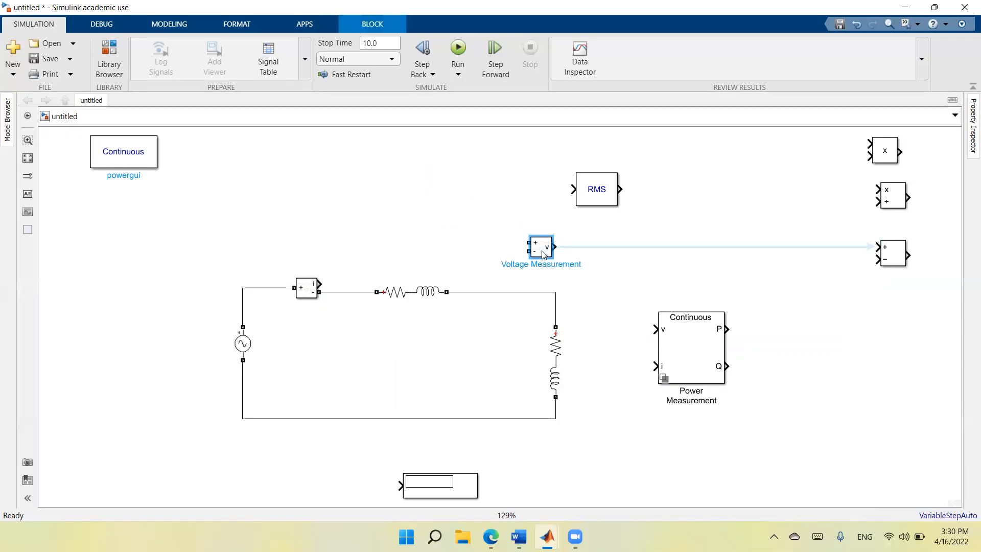
pyautogui.moveTo(589, 203); pyautogui.dragTo(363, 174)
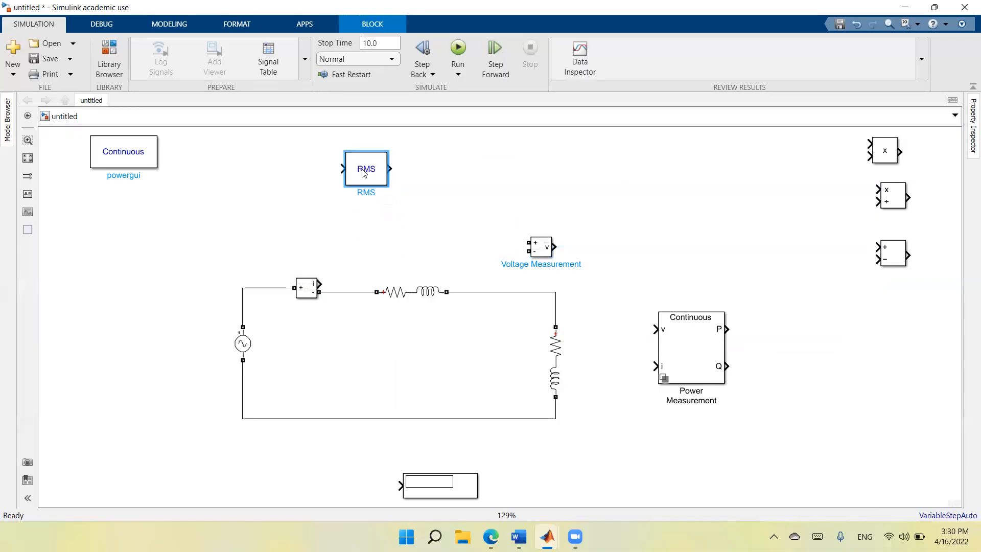
pyautogui.moveTo(326, 281)
pyautogui.mouseDown()
pyautogui.moveTo(328, 176)
pyautogui.moveTo(341, 169)
pyautogui.mouseUp()
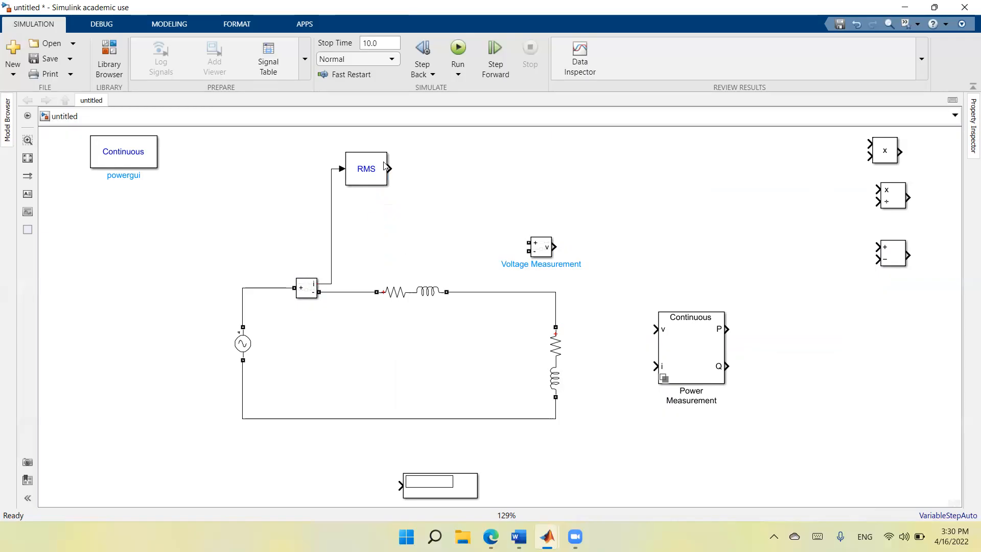
# Check and accept the RMS block's parameters, and attach the Display block to the RMS output.
pyautogui.doubleClick(375, 178)
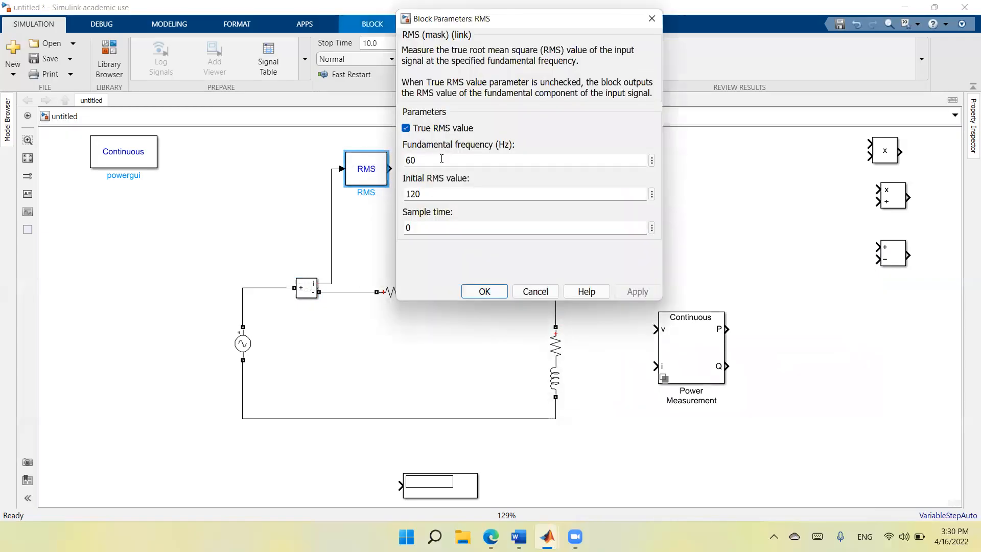
pyautogui.click(485, 292)
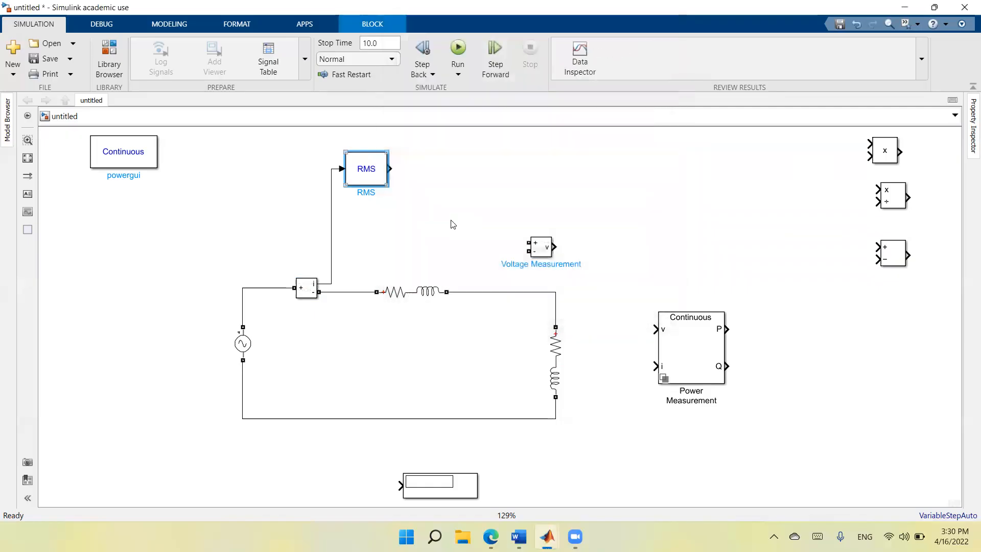
pyautogui.moveTo(458, 495); pyautogui.dragTo(471, 179)
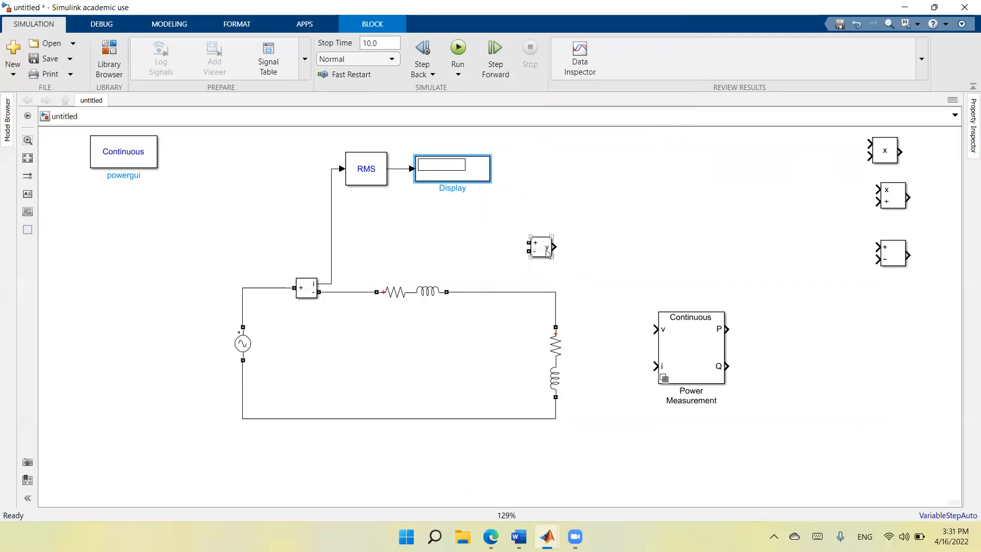
# Move the Voltage Measurement beside the load and relocate the Power Measurement block above it to free space.
pyautogui.moveTo(540, 247); pyautogui.dragTo(607, 358)
pyautogui.click(602, 359)
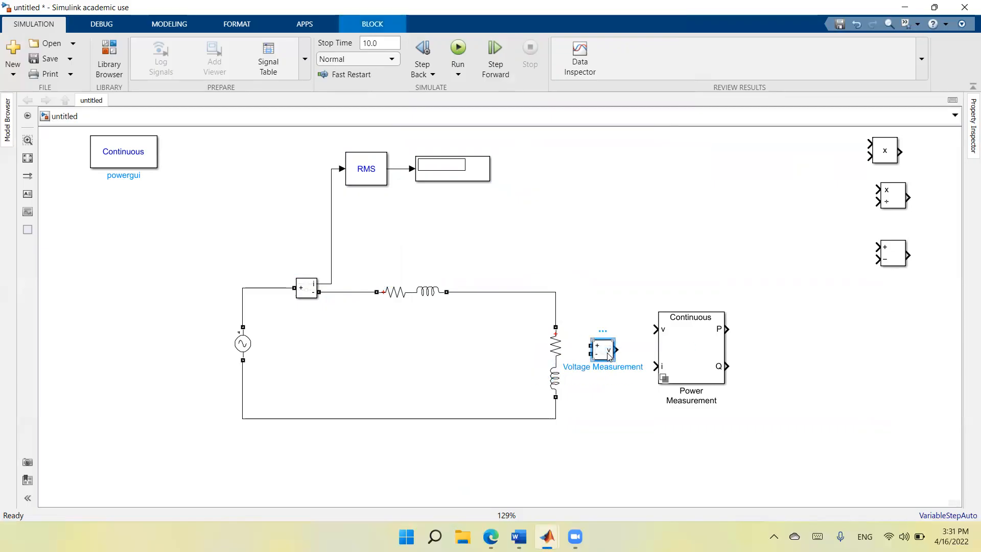
pyautogui.click(703, 343)
pyautogui.moveTo(702, 343); pyautogui.dragTo(733, 193)
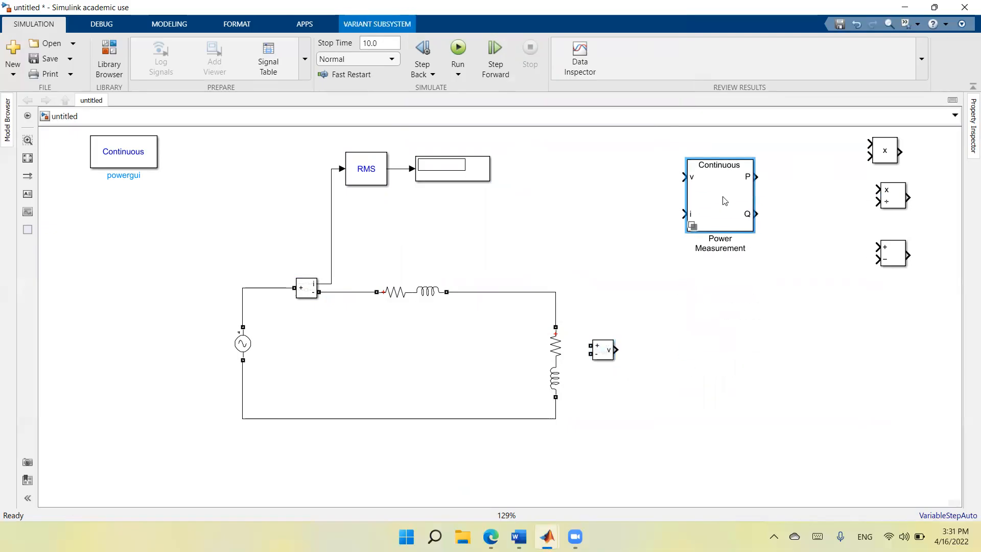
# Undo the accidental widening of the Voltage Measurement, place it farther from the load, and wire its two terminals across the load.
pyautogui.moveTo(614, 359); pyautogui.dragTo(643, 356)
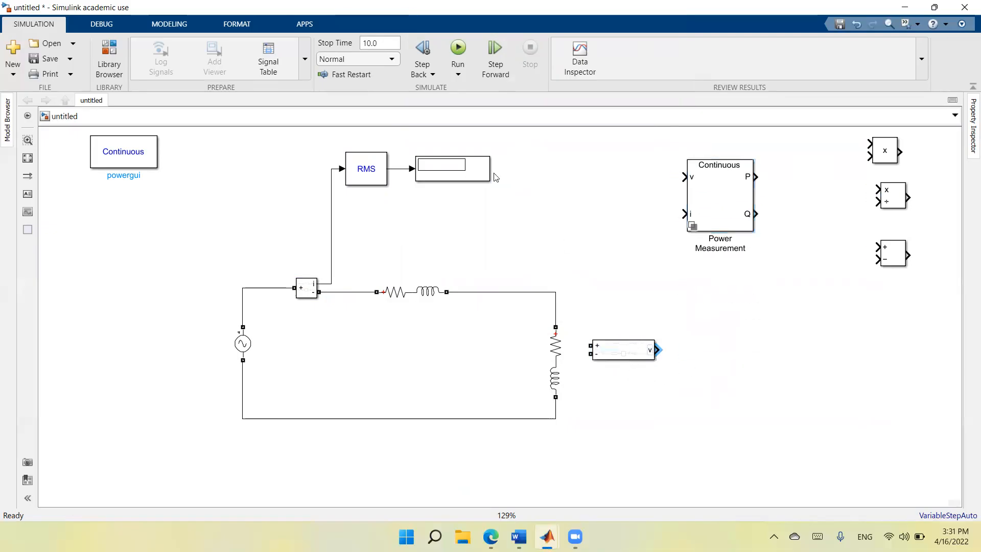
pyautogui.click(856, 24)
pyautogui.moveTo(609, 351)
pyautogui.mouseDown()
pyautogui.moveTo(671, 352)
pyautogui.moveTo(615, 324)
pyautogui.moveTo(556, 316)
pyautogui.mouseUp()
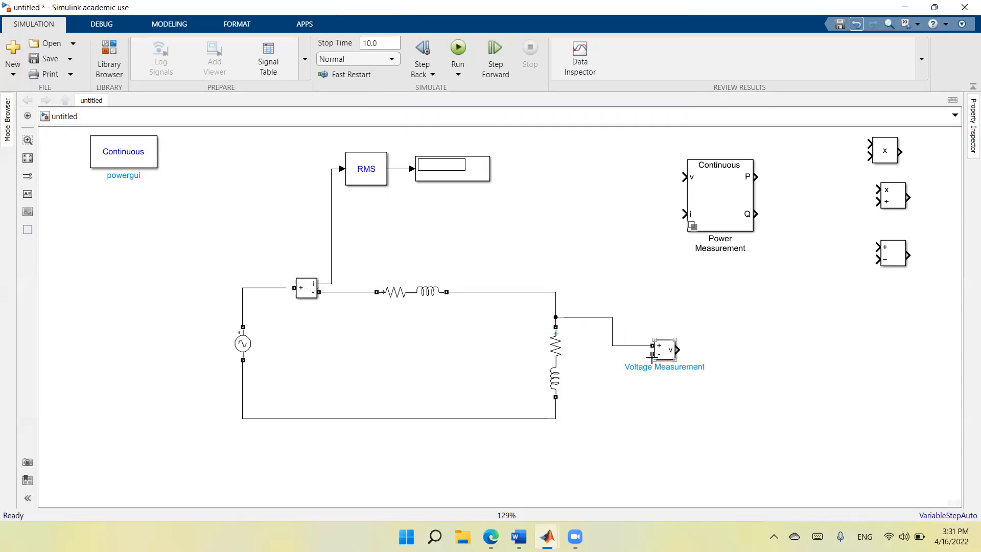
pyautogui.moveTo(652, 353)
pyautogui.mouseDown()
pyautogui.moveTo(593, 409)
pyautogui.moveTo(556, 407)
pyautogui.mouseUp()
pyautogui.click(658, 446)
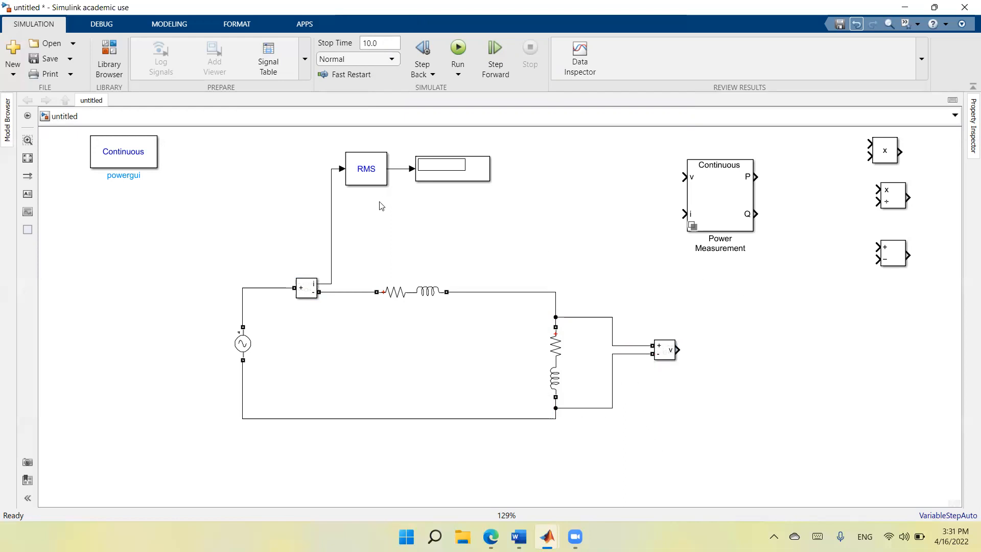
# Duplicate the RMS block with its connected Display and attach the copy to the Voltage Measurement's output.
pyautogui.click(374, 173)
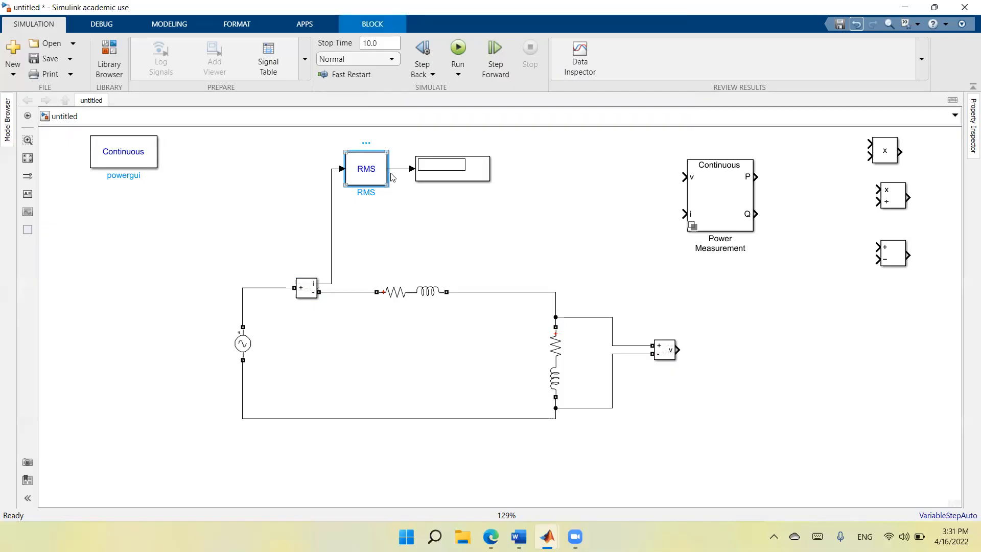
pyautogui.click(394, 169)
pyautogui.click(385, 175)
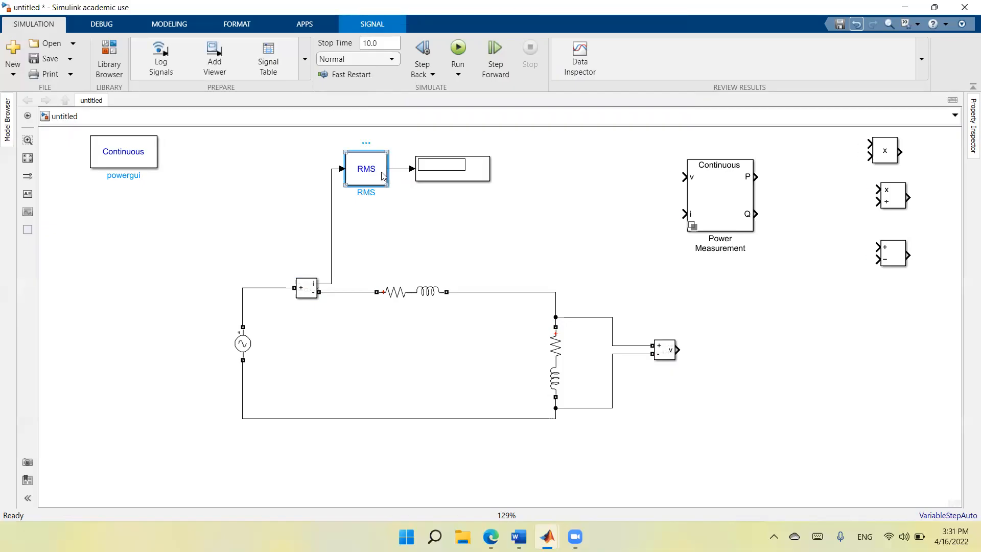
pyautogui.keyDown('shift'); pyautogui.click(433, 175); pyautogui.keyUp('shift')
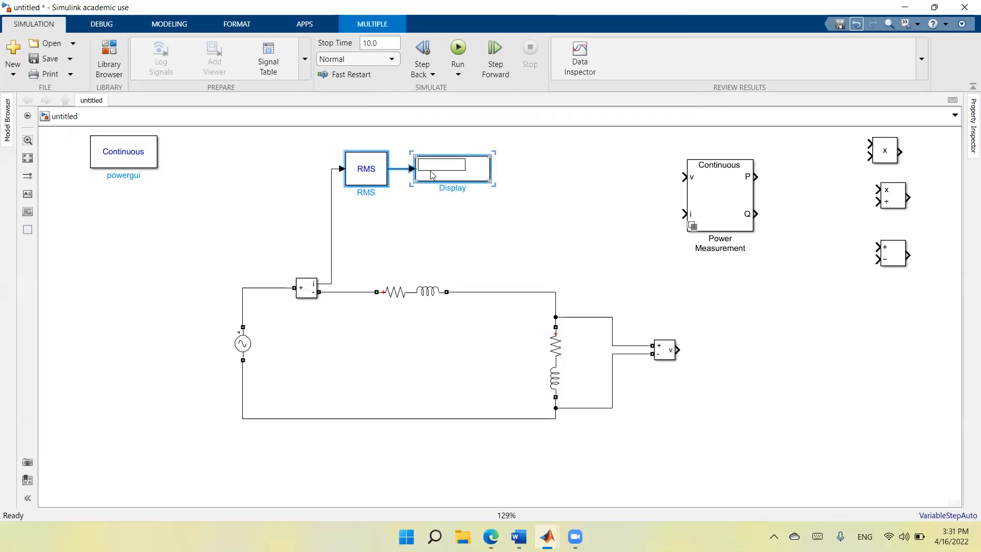
pyautogui.rightClick(432, 175)
pyautogui.click(440, 192)
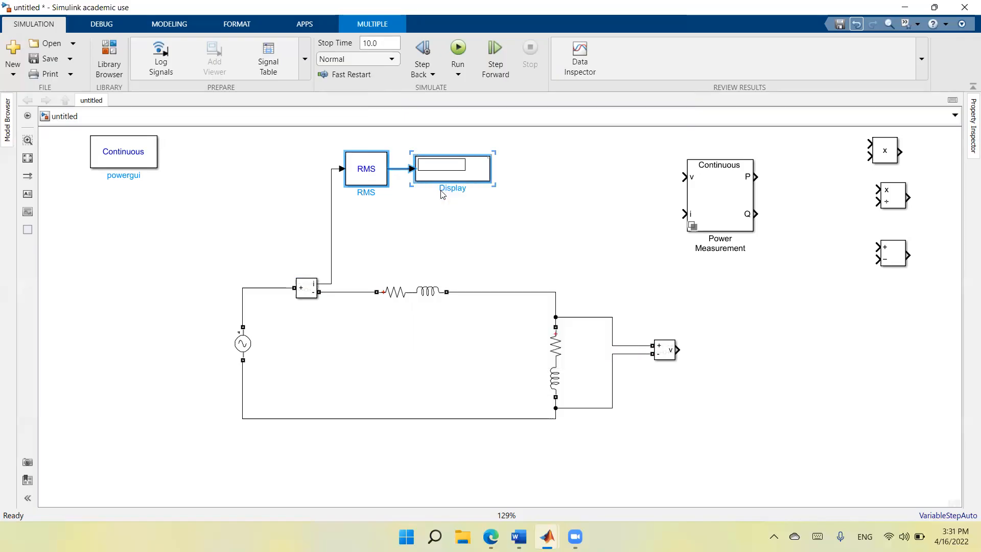
pyautogui.rightClick(773, 412)
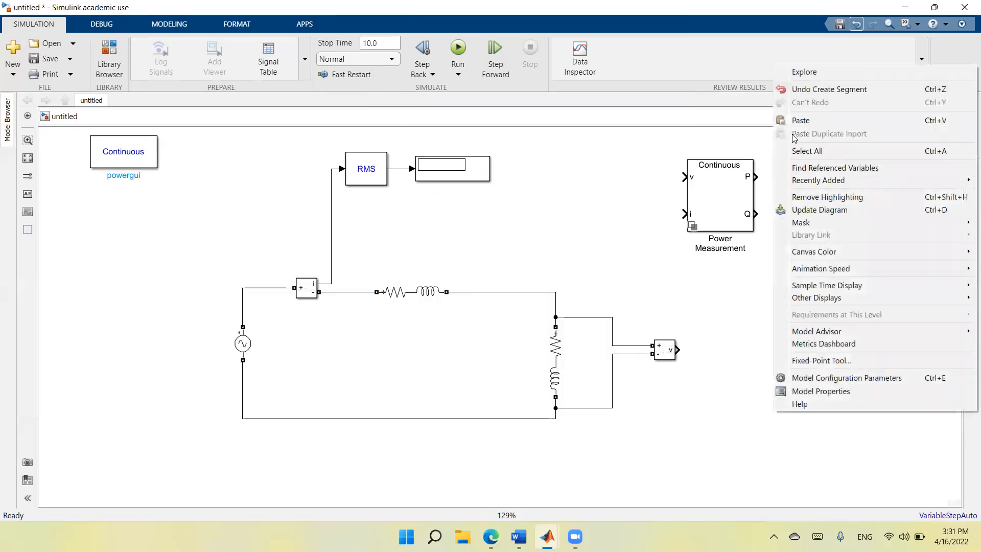
pyautogui.click(800, 120)
pyautogui.moveTo(805, 415); pyautogui.dragTo(726, 347)
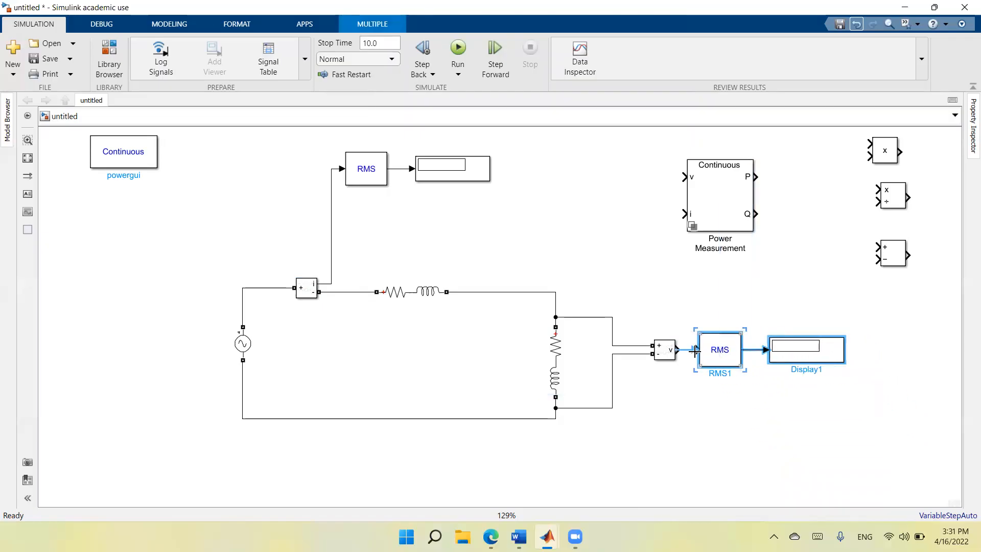
pyautogui.click(756, 428)
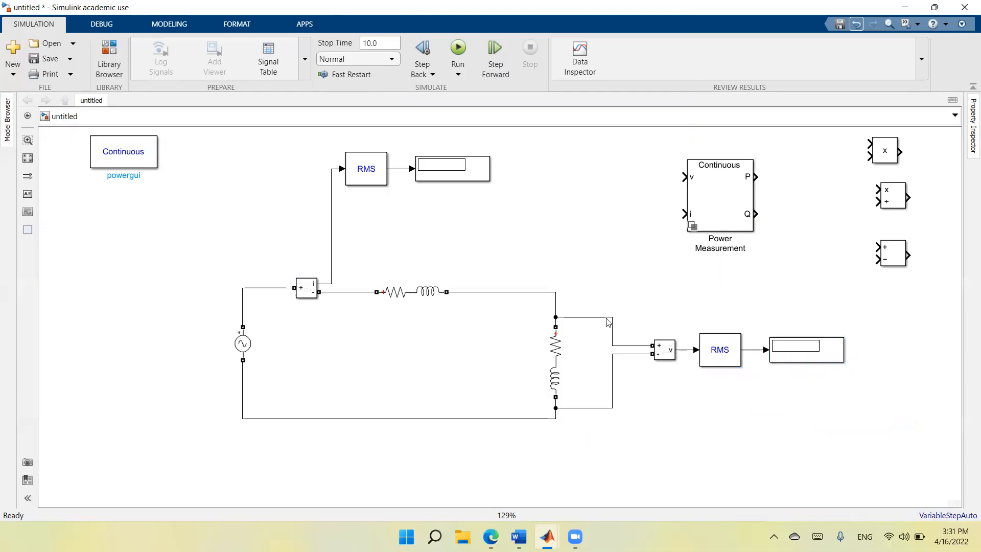
# Align the Voltage Measurement's two wires with the circuit's upper and lower horizontal lines.
pyautogui.click(587, 408)
pyautogui.moveTo(588, 408); pyautogui.dragTo(588, 419)
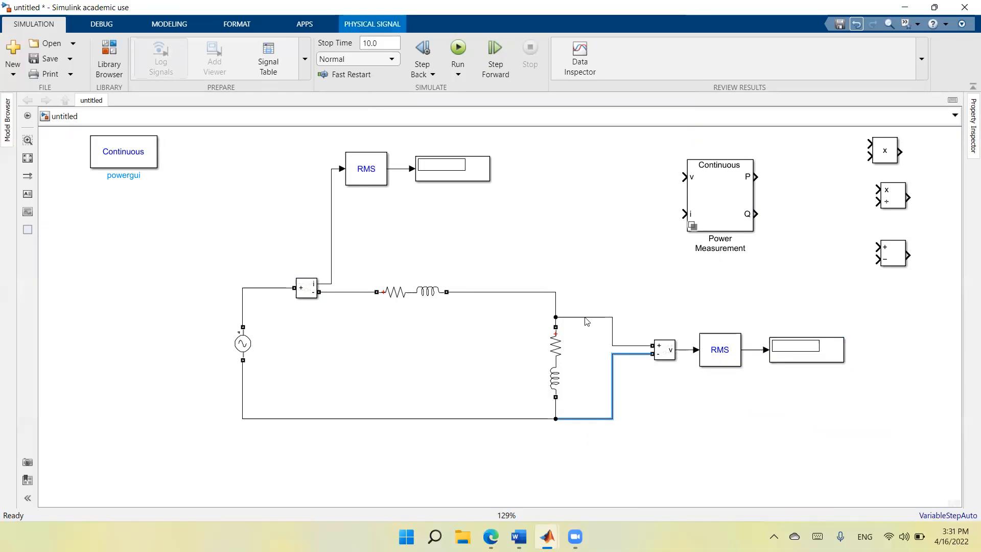
pyautogui.moveTo(586, 317); pyautogui.dragTo(588, 293)
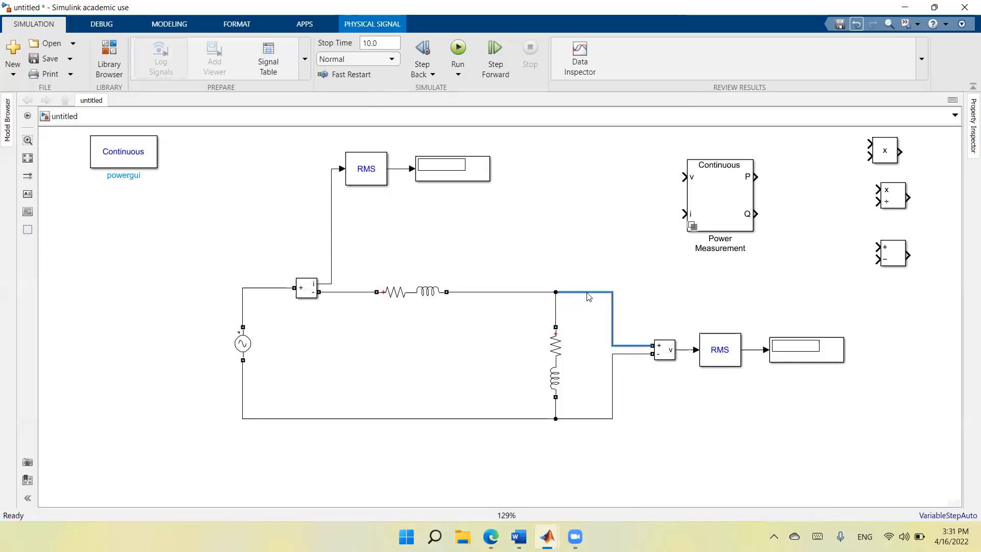
pyautogui.click(650, 280)
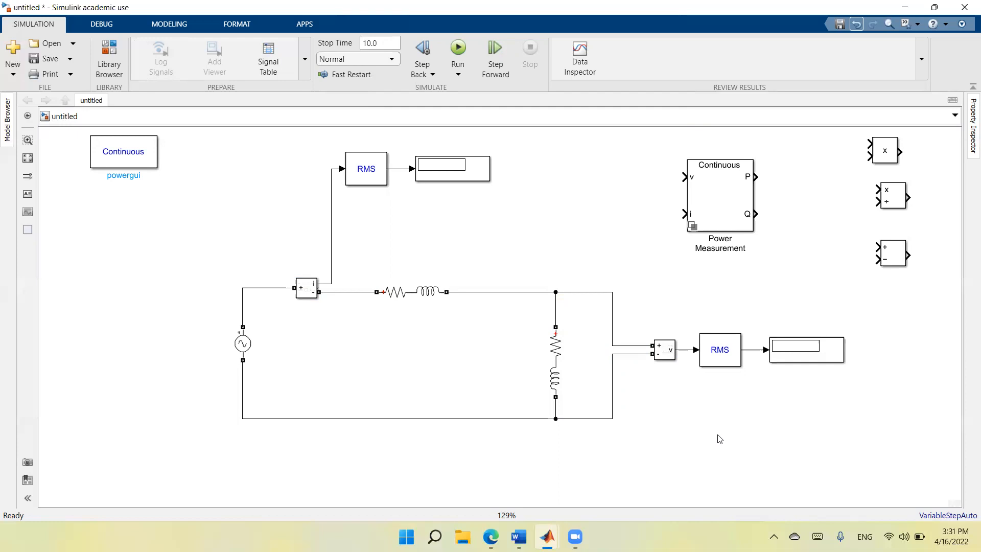
# Copy the Voltage Measurement block and paste the duplicate in the empty area near the AC source.
pyautogui.click(668, 356)
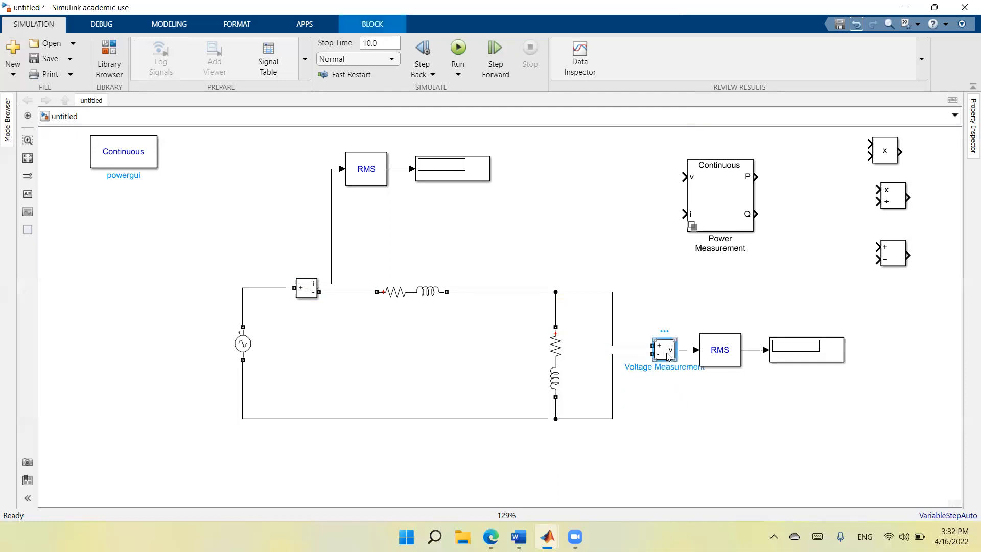
pyautogui.rightClick(668, 356)
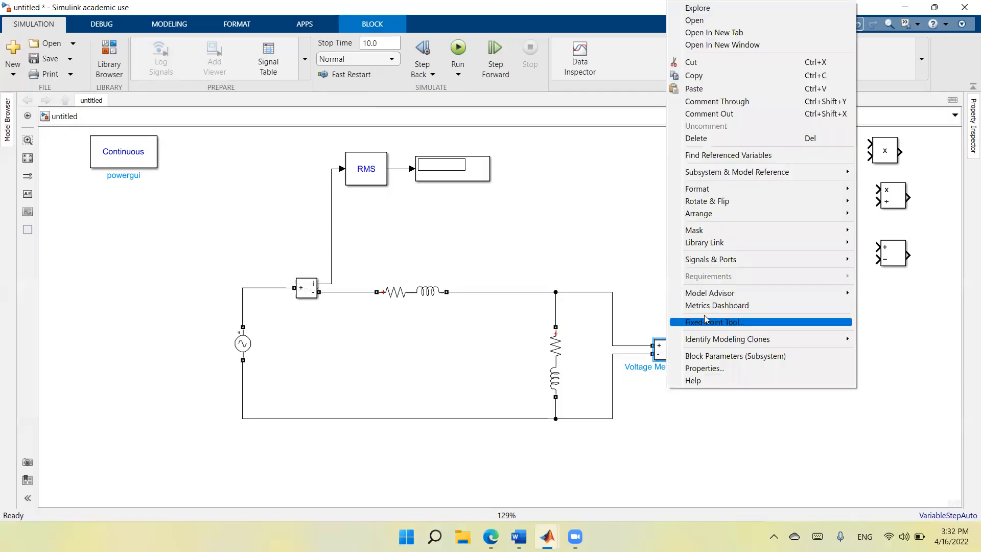
pyautogui.click(748, 82)
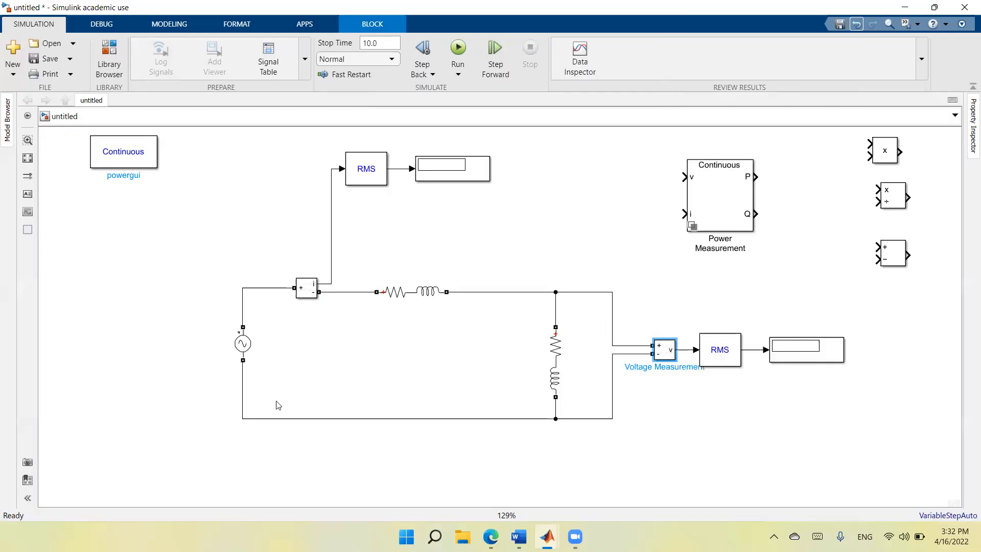
pyautogui.rightClick(185, 402)
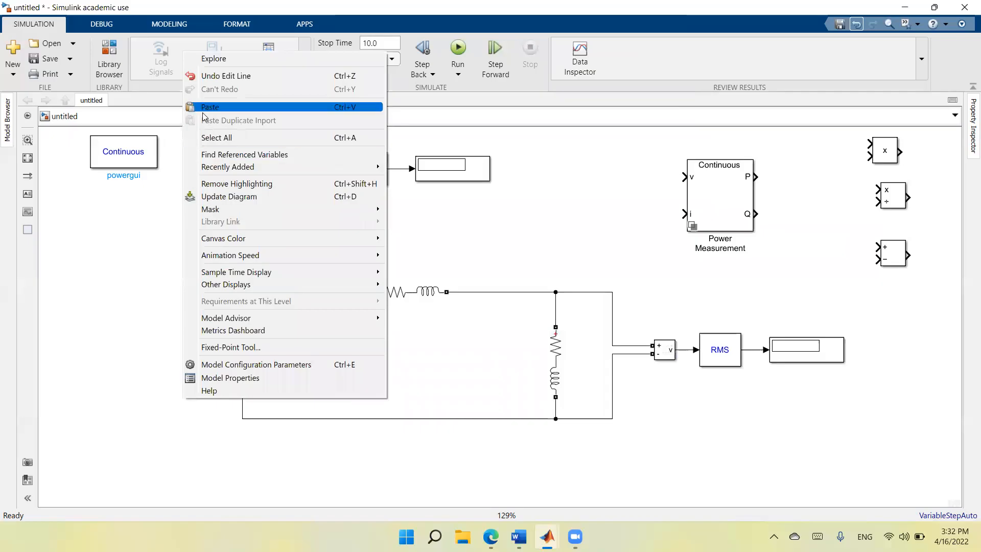
pyautogui.click(204, 117)
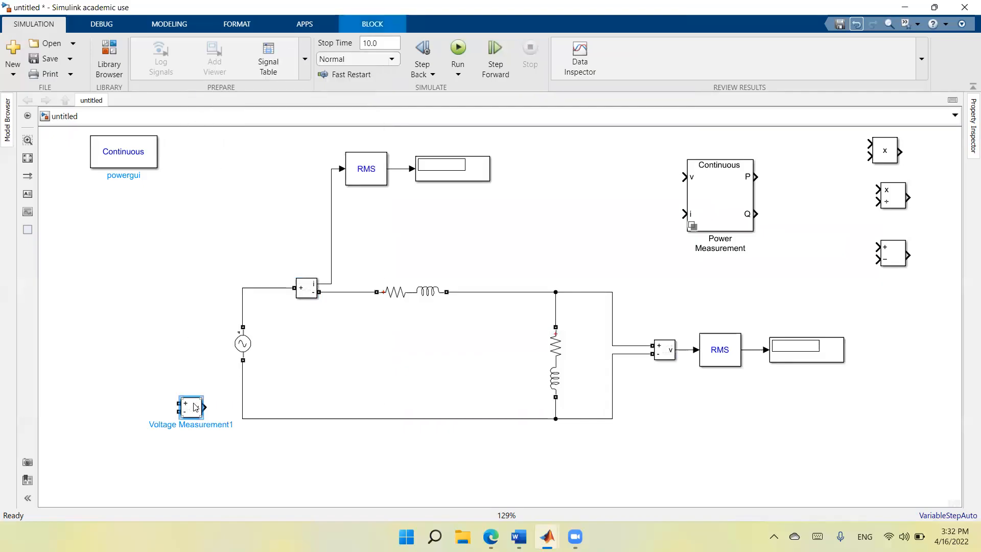
# Flip the duplicated Voltage Measurement left-right, place it beside the AC source and wire its two terminals across the source.
pyautogui.rightClick(195, 407)
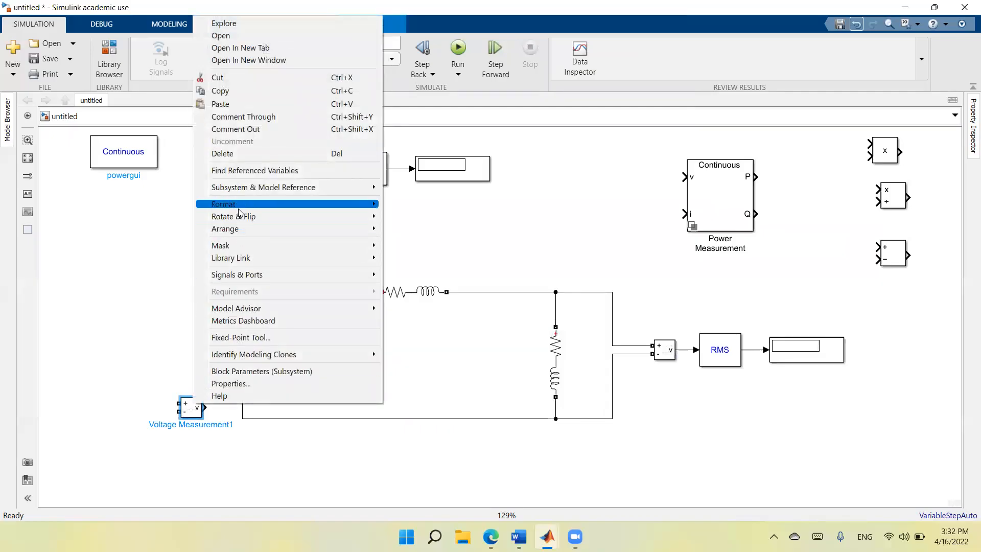
pyautogui.moveTo(239, 221)
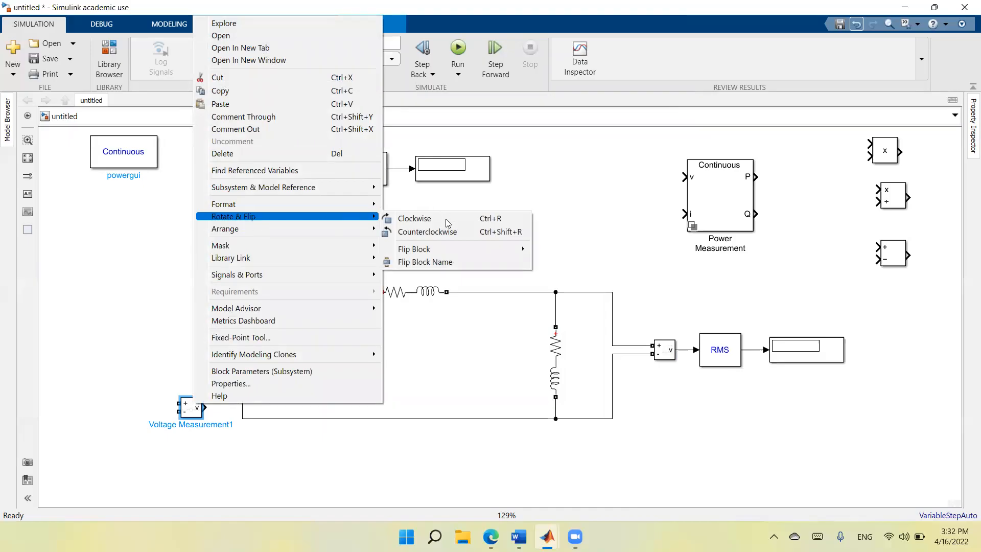
pyautogui.moveTo(455, 249)
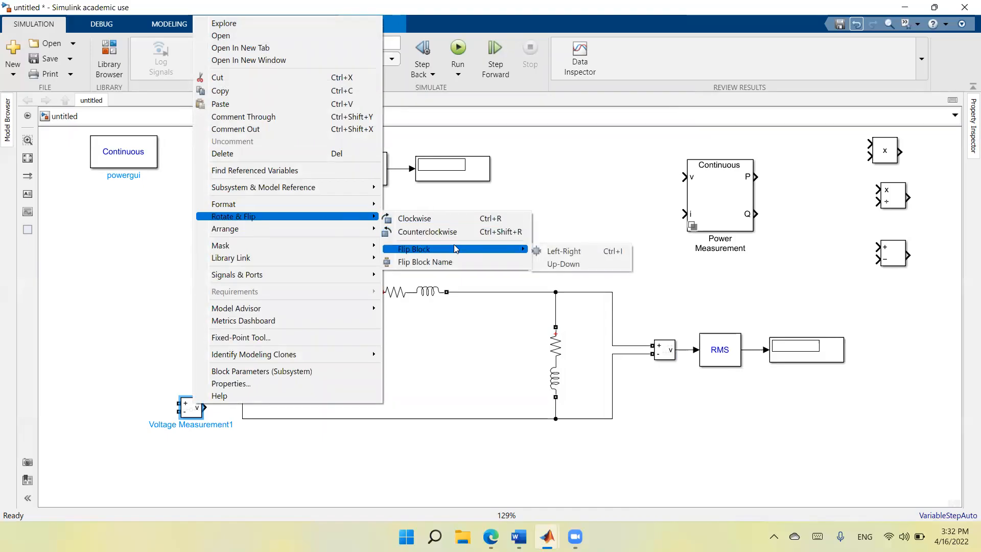
pyautogui.click(541, 250)
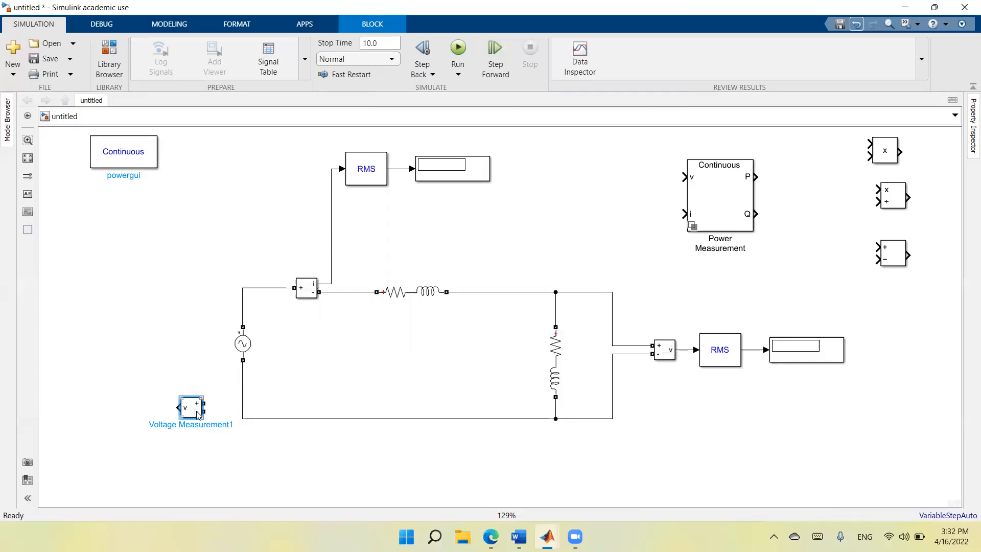
pyautogui.moveTo(193, 413); pyautogui.dragTo(242, 304)
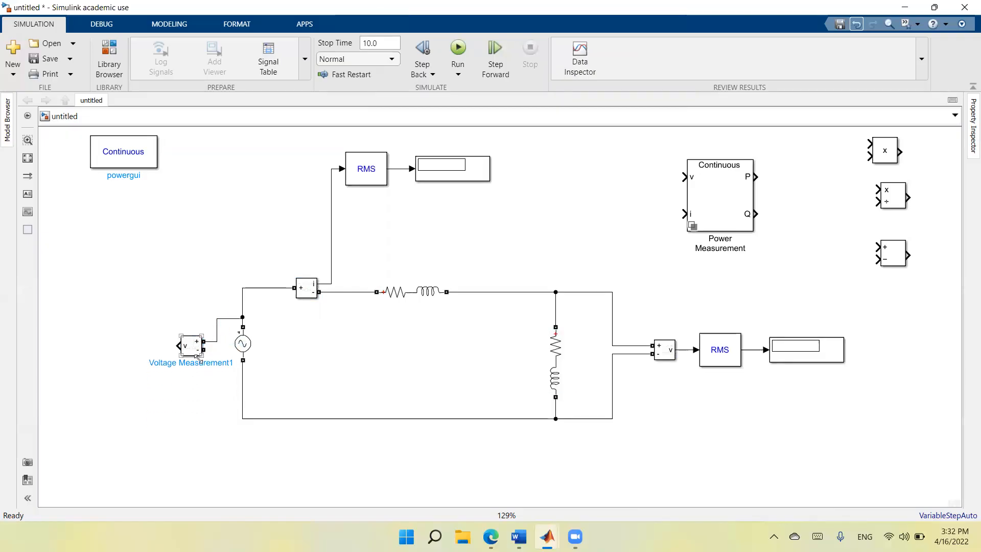
pyautogui.moveTo(203, 350); pyautogui.dragTo(243, 372)
# Copy the load-side RMS block with its connected Display and paste the pair in the empty area below powergui.
pyautogui.click(722, 359)
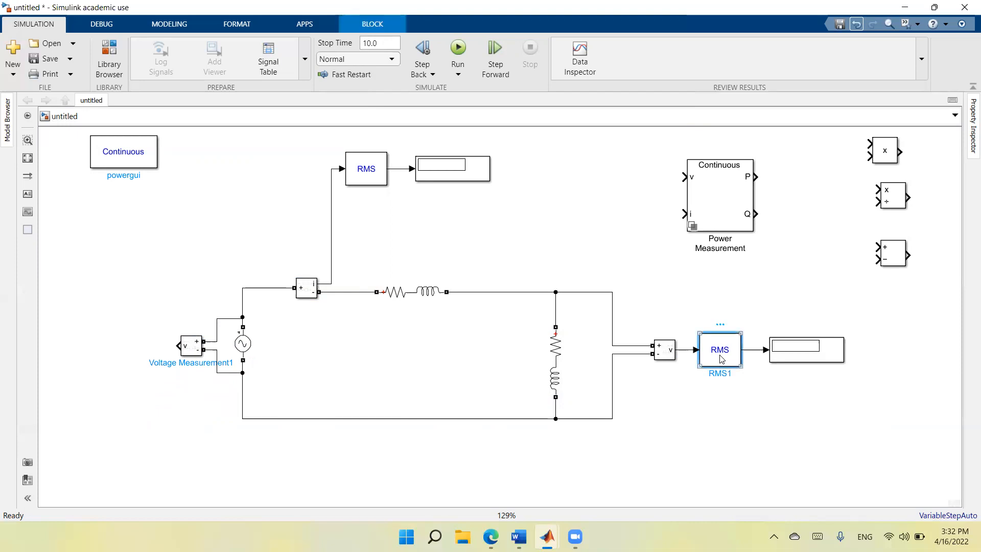
pyautogui.click(757, 349)
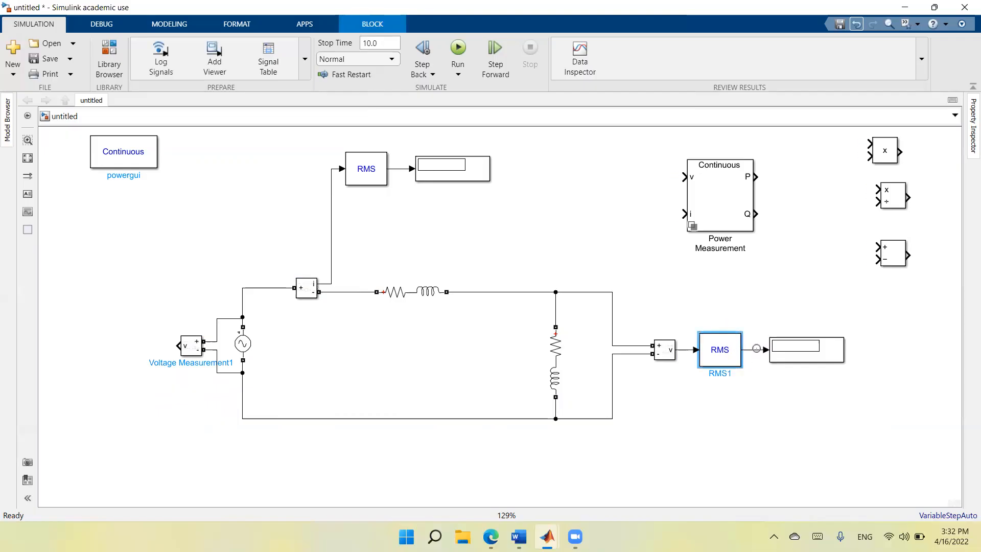
pyautogui.keyDown('shift'); pyautogui.click(786, 354); pyautogui.keyUp('shift')
pyautogui.rightClick(789, 353)
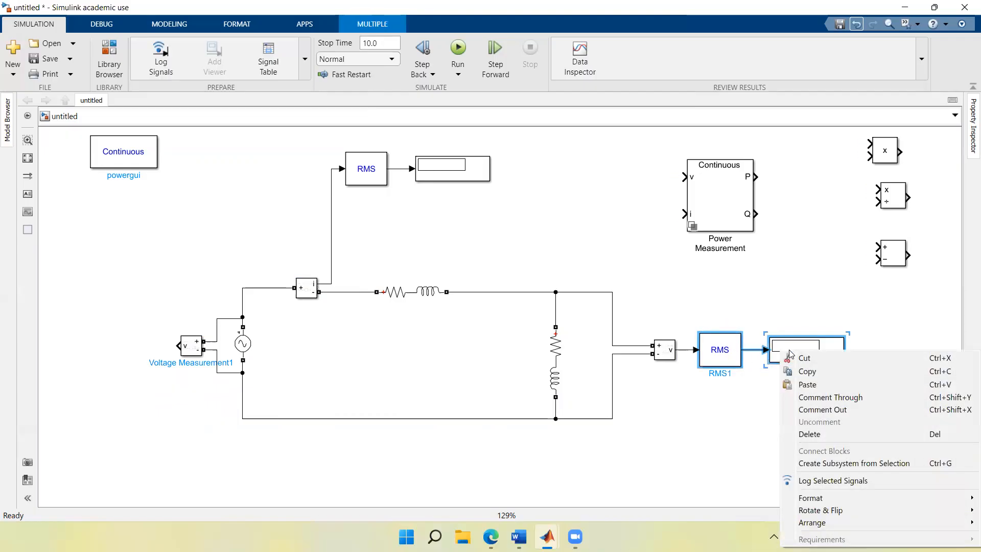
pyautogui.click(795, 373)
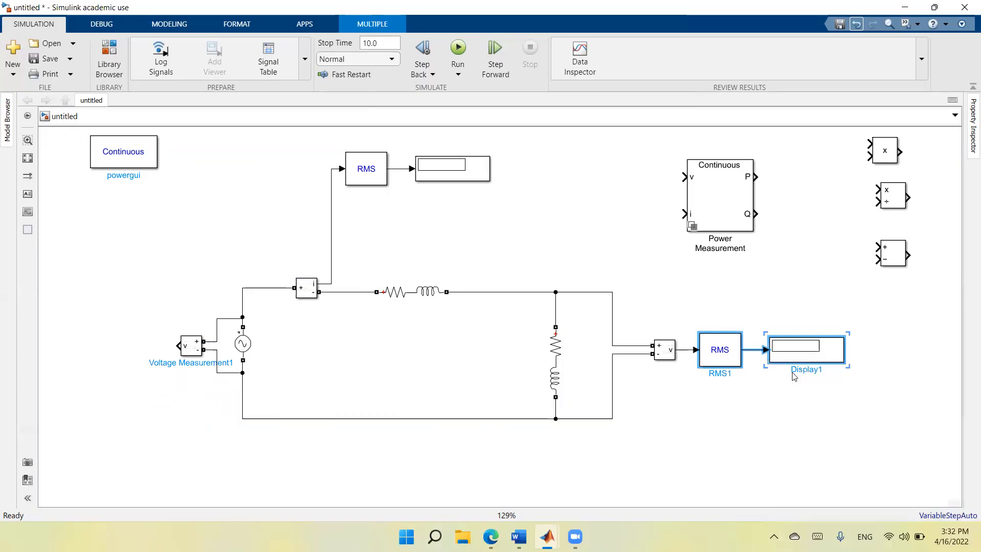
pyautogui.rightClick(126, 247)
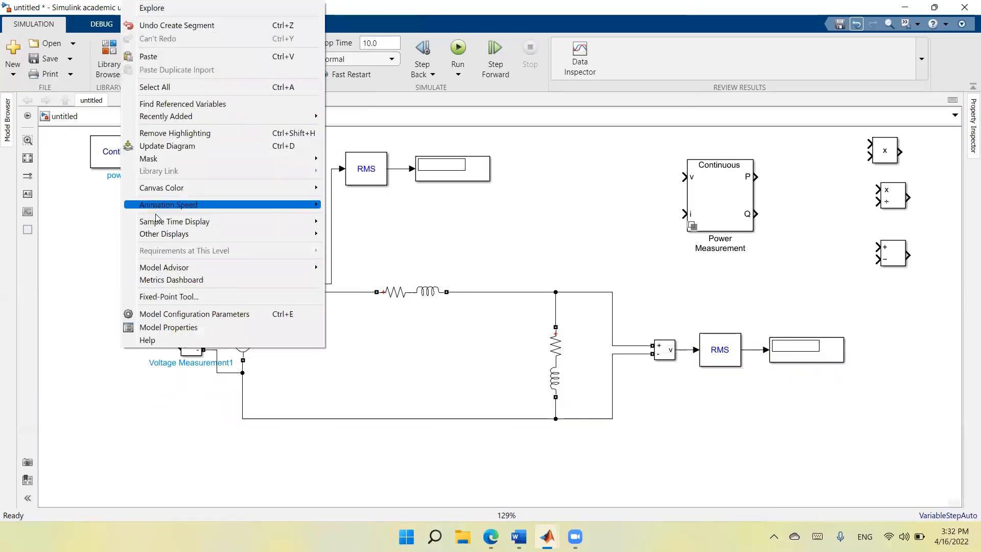
pyautogui.click(148, 57)
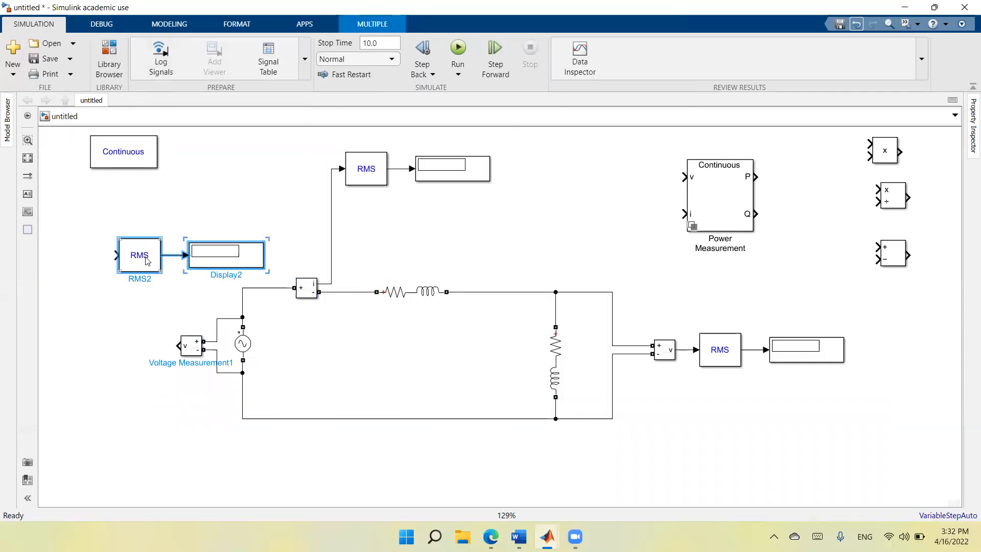
# Flip the pasted RMS and Display pair left-right and place it in line with the source Voltage Measurement's output.
pyautogui.rightClick(146, 261)
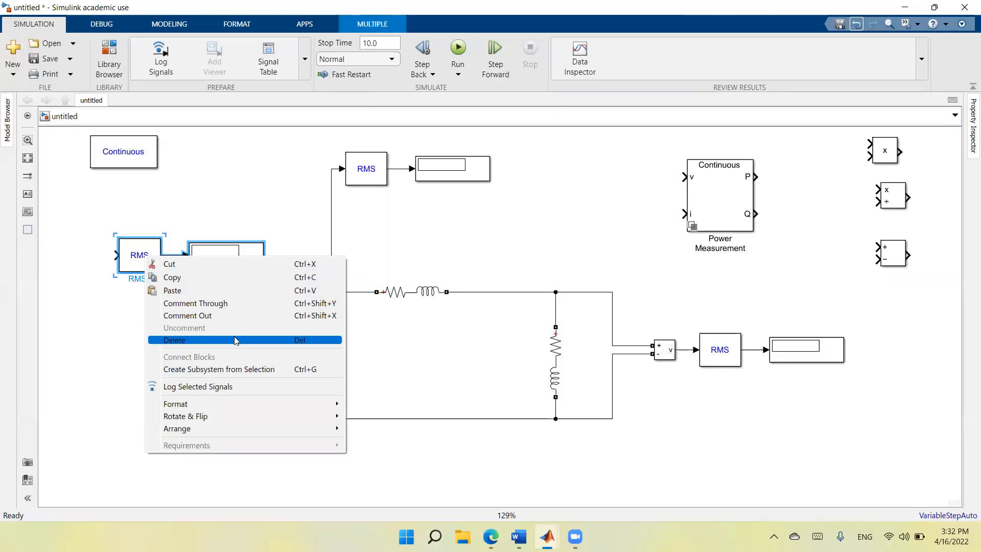
pyautogui.moveTo(239, 415)
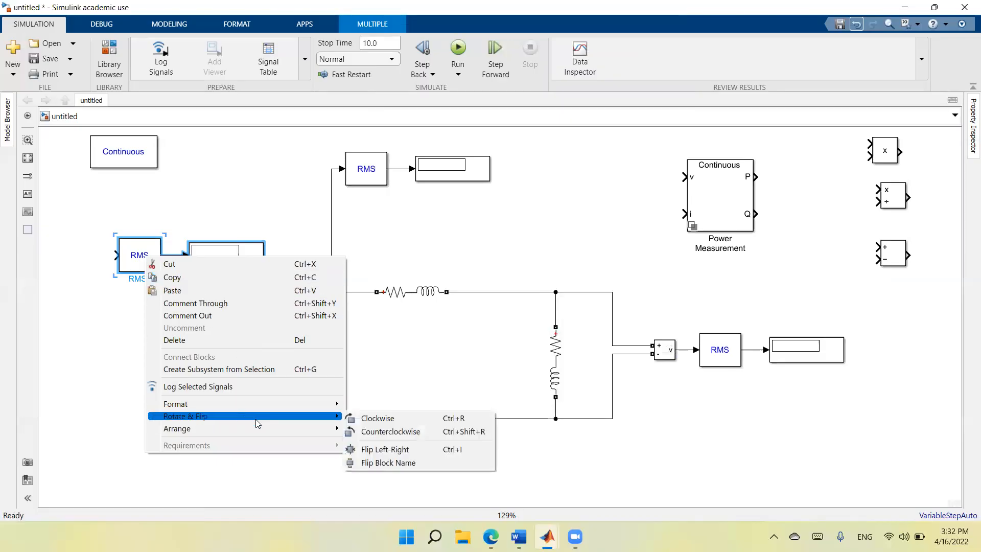
pyautogui.click(393, 452)
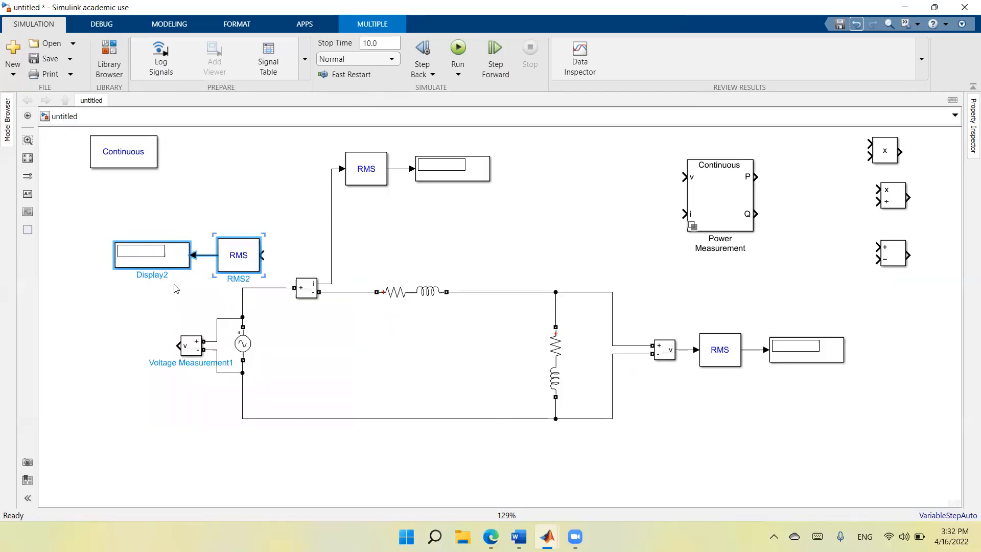
pyautogui.moveTo(175, 261); pyautogui.dragTo(73, 347)
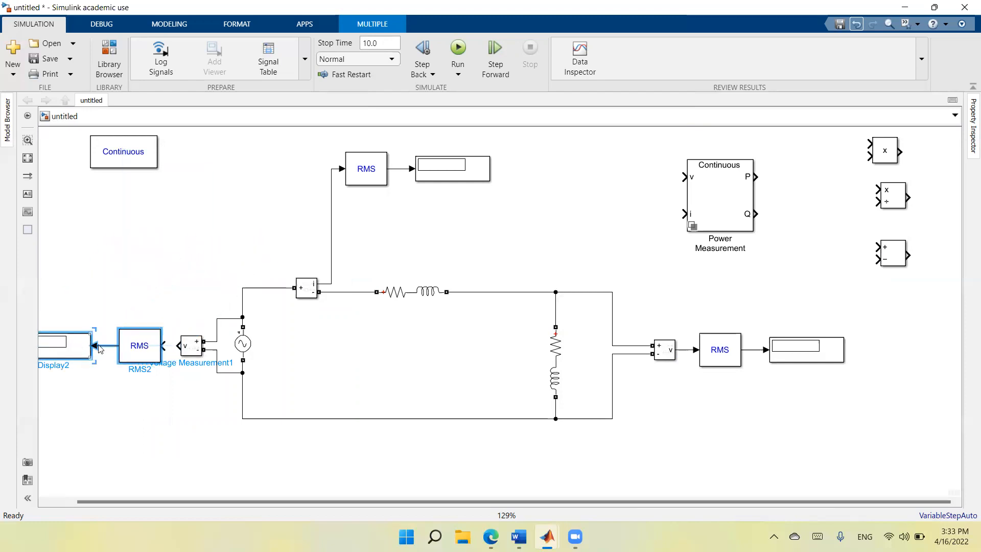
# Connect the source Voltage Measurement's output to the adjacent RMS block and move that block's Display slightly closer.
pyautogui.click(171, 348)
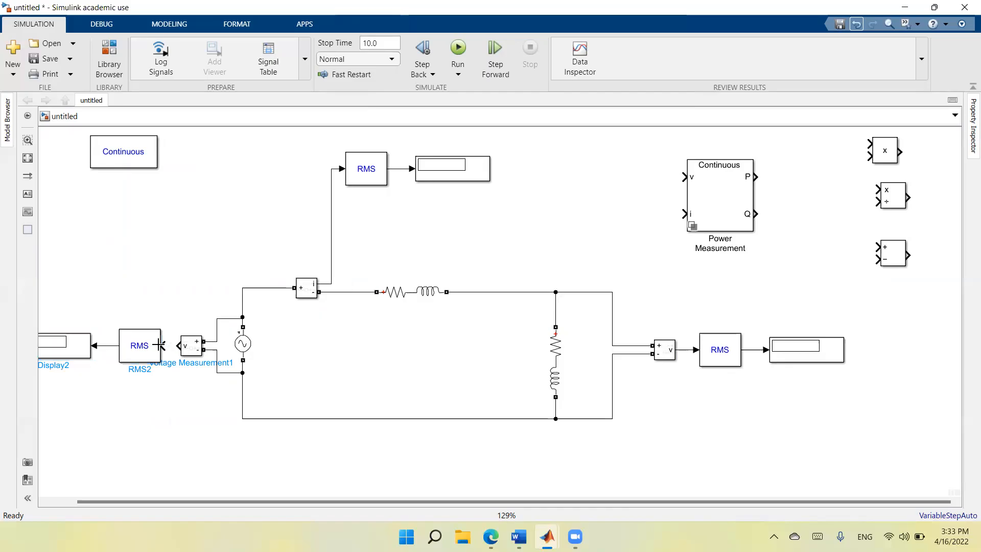
pyautogui.click(27, 158)
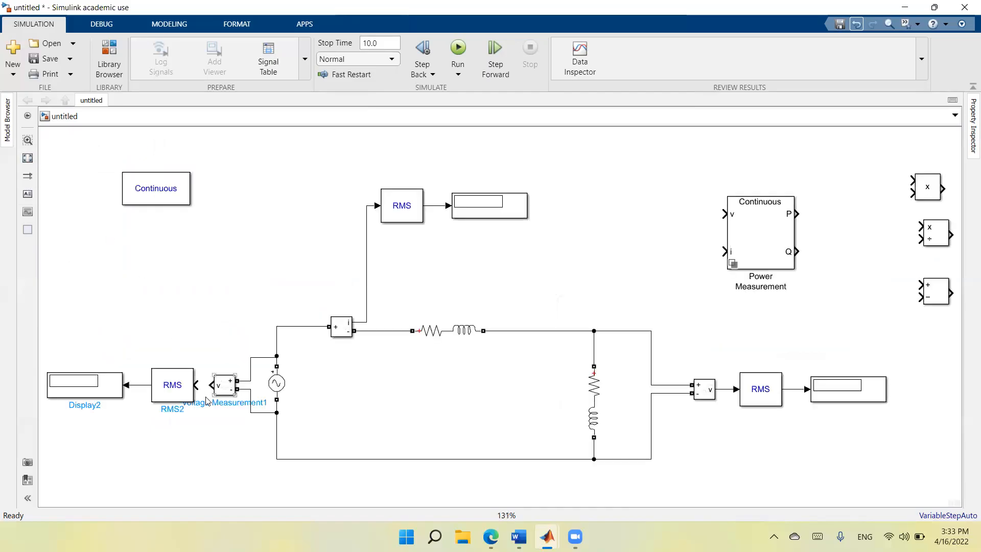
pyautogui.moveTo(196, 384); pyautogui.dragTo(214, 385)
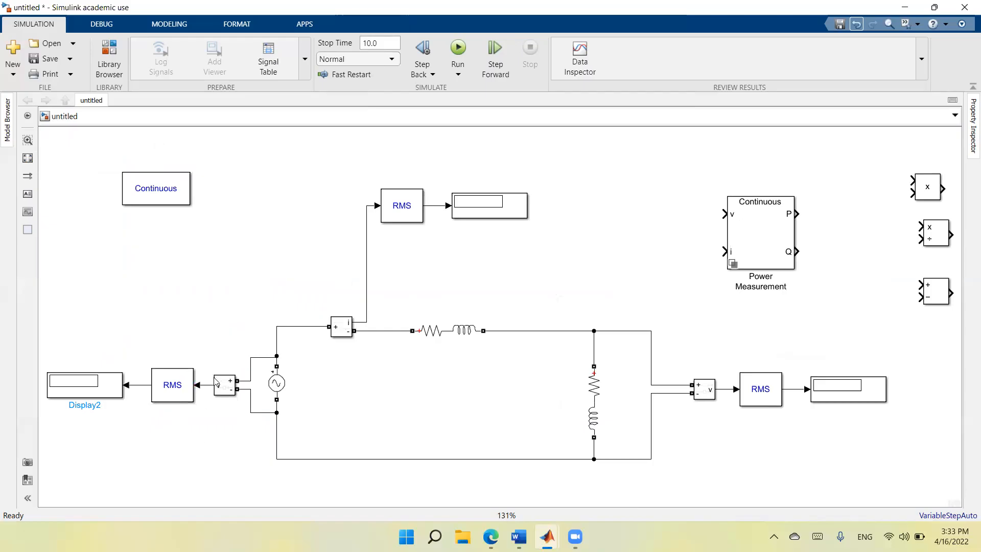
pyautogui.moveTo(116, 397); pyautogui.dragTo(124, 396)
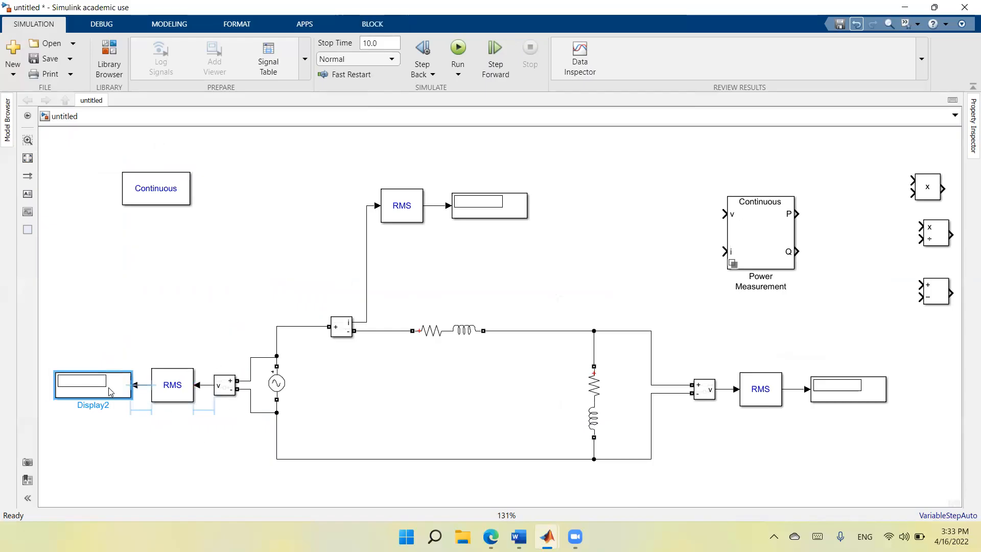
# Set the AC Voltage Source's peak amplitude to 120*sqrt(2) V and apply the change.
pyautogui.doubleClick(280, 385)
pyautogui.doubleClick(410, 342)
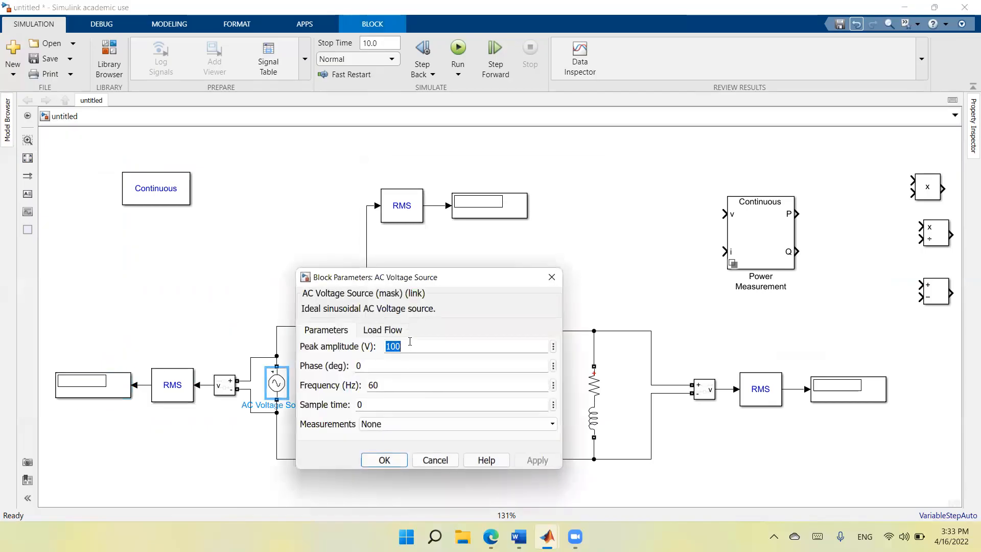
pyautogui.write('120')
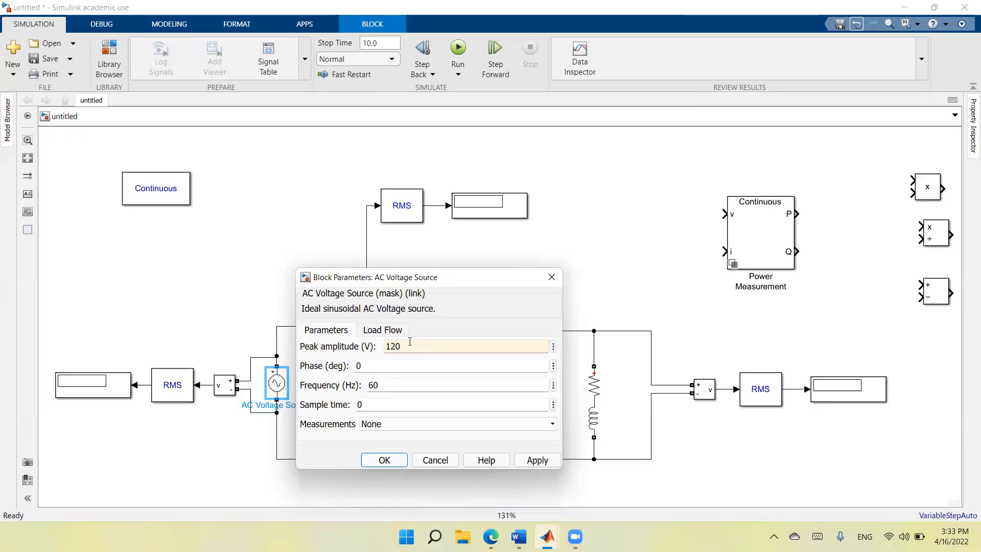
pyautogui.write('*sqrt')
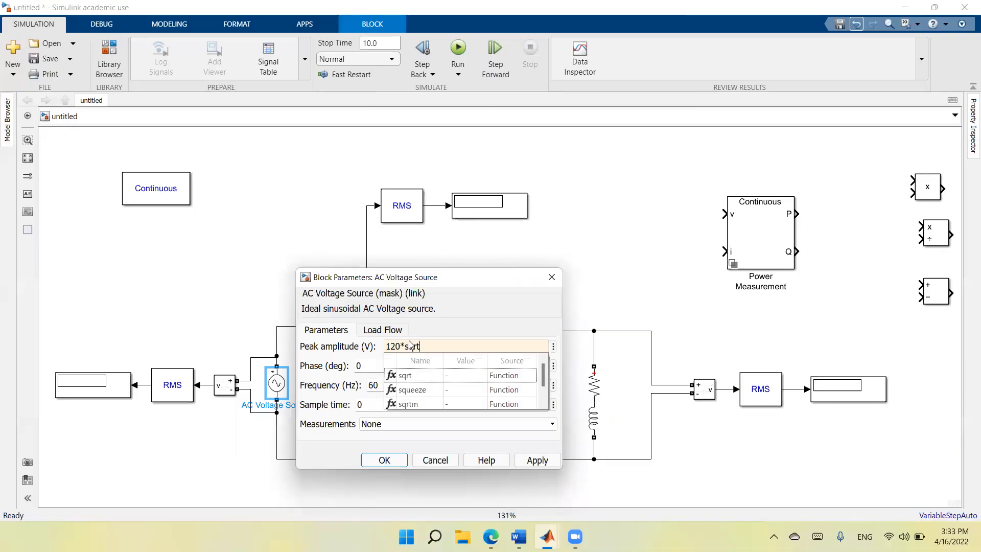
pyautogui.write('(2')
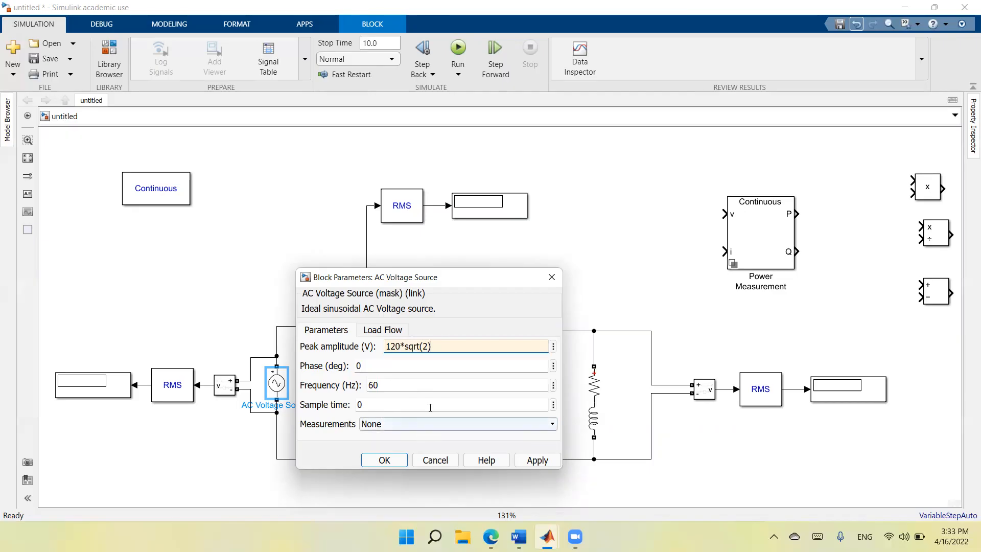
pyautogui.click(531, 462)
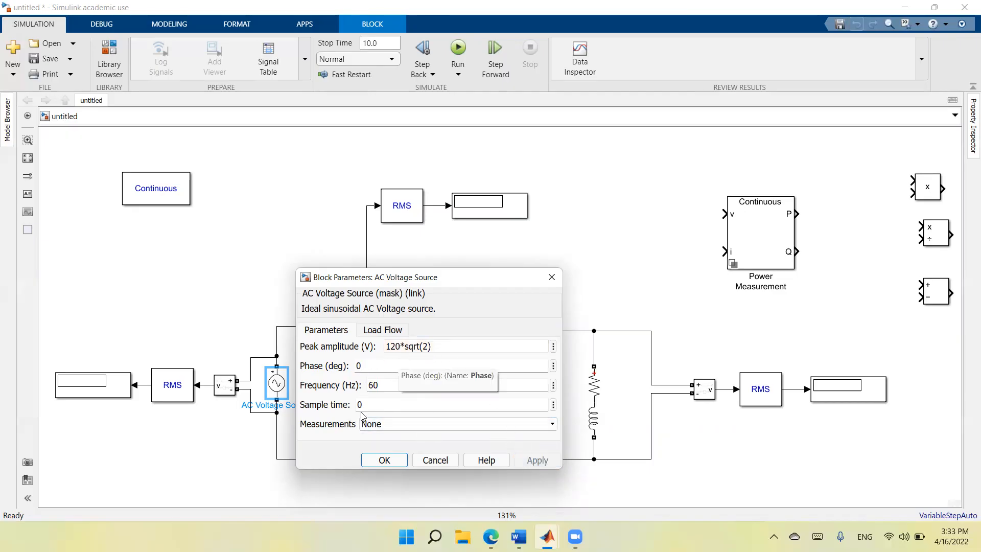
pyautogui.click(384, 461)
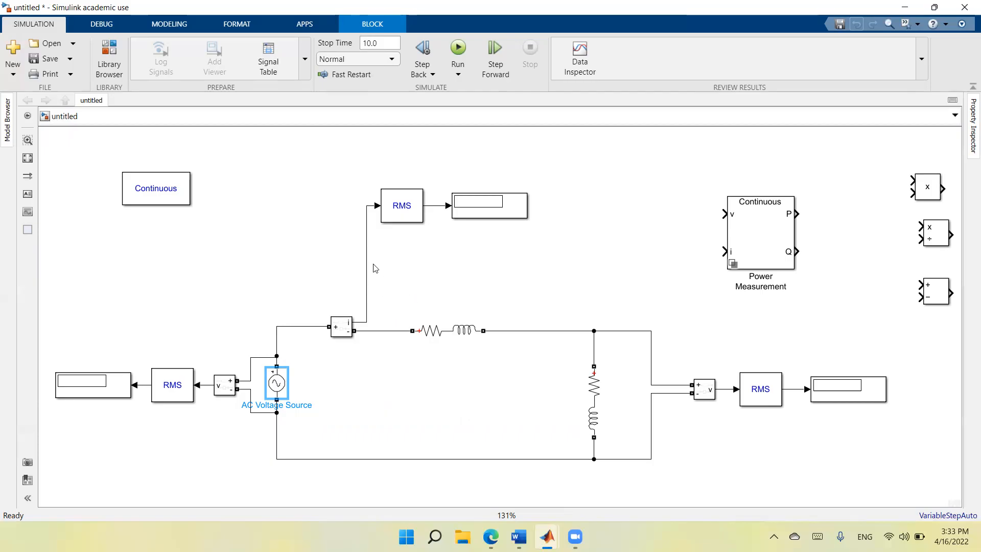
# Place Power Measurement beside the relocated powergui and wire its v and i inputs to the source voltage and current signals.
pyautogui.moveTo(170, 193); pyautogui.dragTo(107, 164)
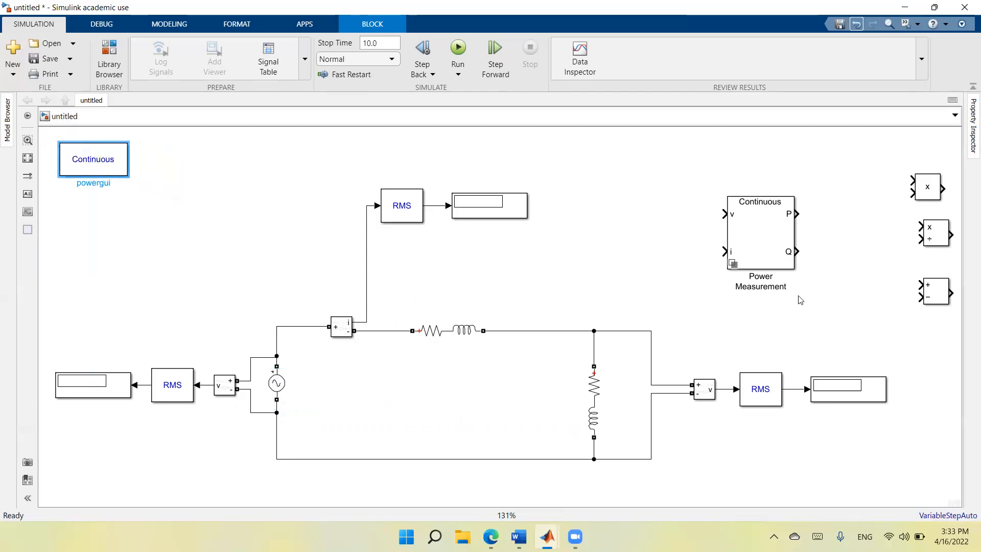
pyautogui.moveTo(777, 248); pyautogui.dragTo(206, 260)
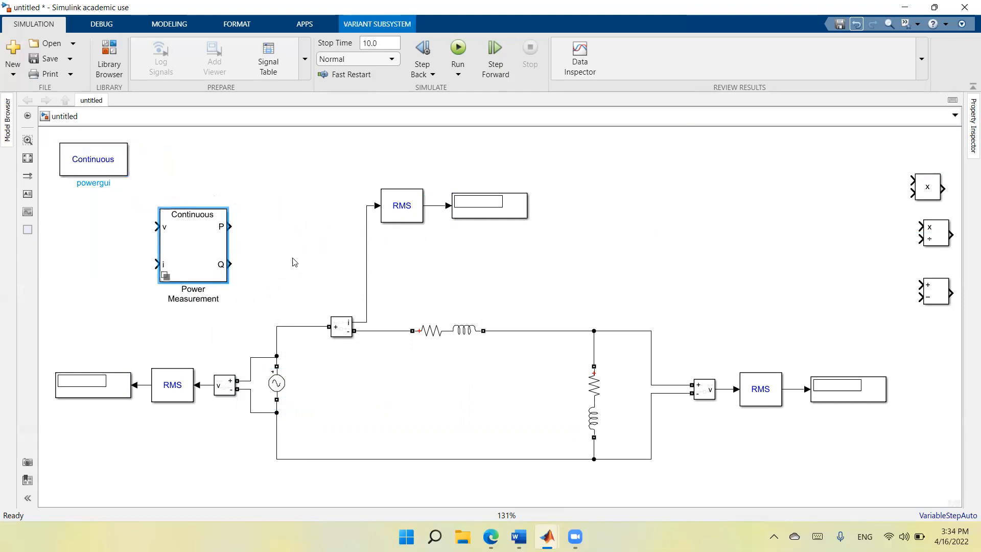
pyautogui.moveTo(186, 246); pyautogui.dragTo(187, 208)
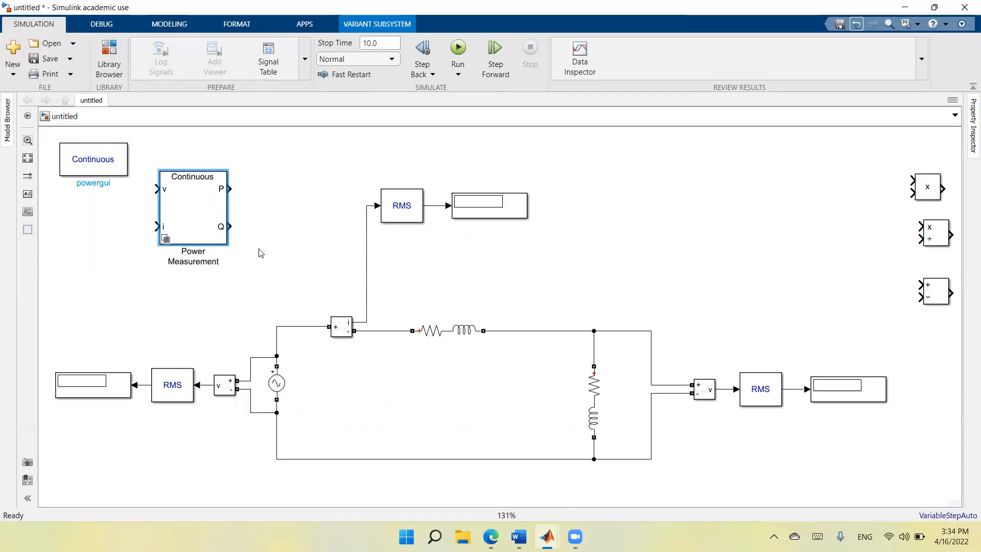
pyautogui.moveTo(156, 189); pyautogui.dragTo(177, 398)
pyautogui.moveTo(155, 226); pyautogui.dragTo(367, 293)
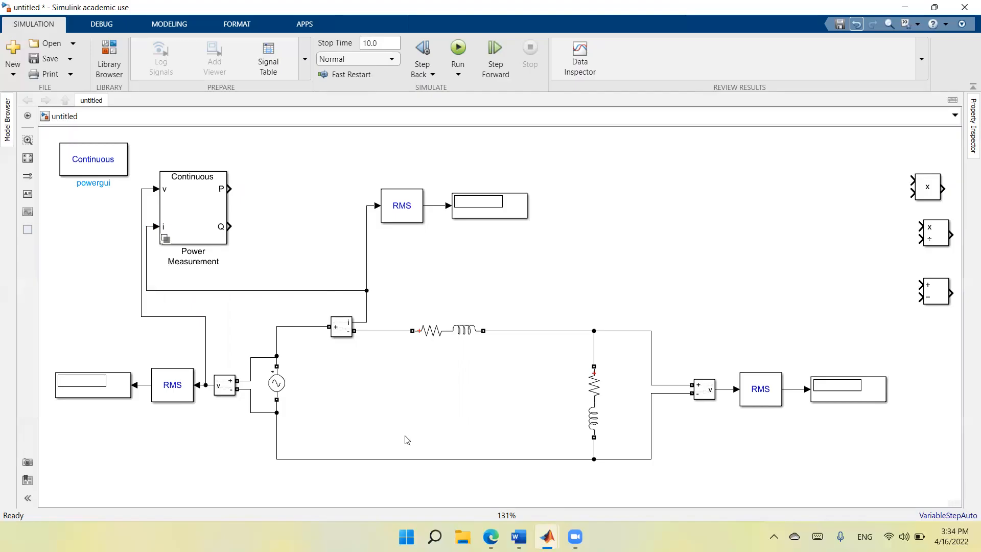
# Copy the Display of the current RMS block and connect the duplicate to Power Measurement's P output.
pyautogui.rightClick(482, 216)
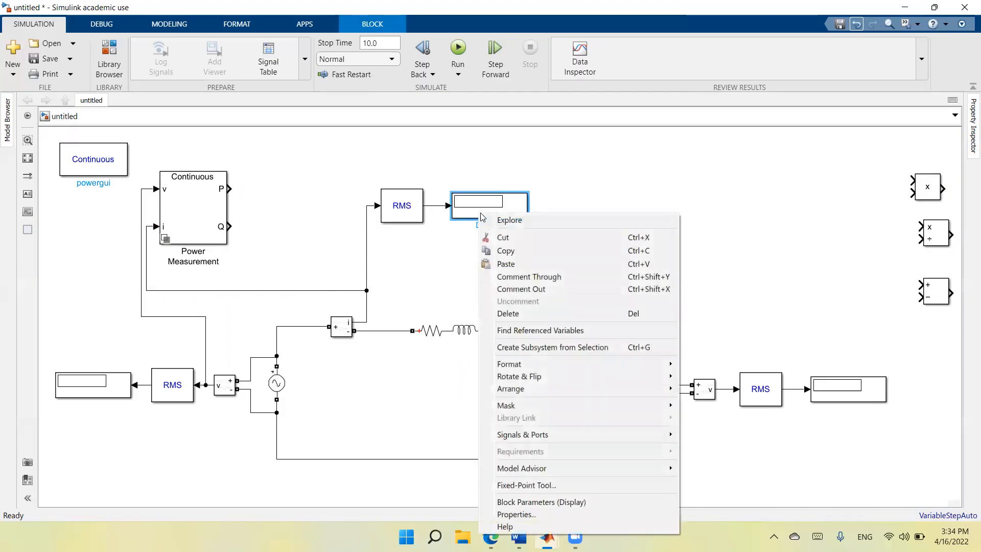
pyautogui.click(500, 255)
pyautogui.rightClick(272, 188)
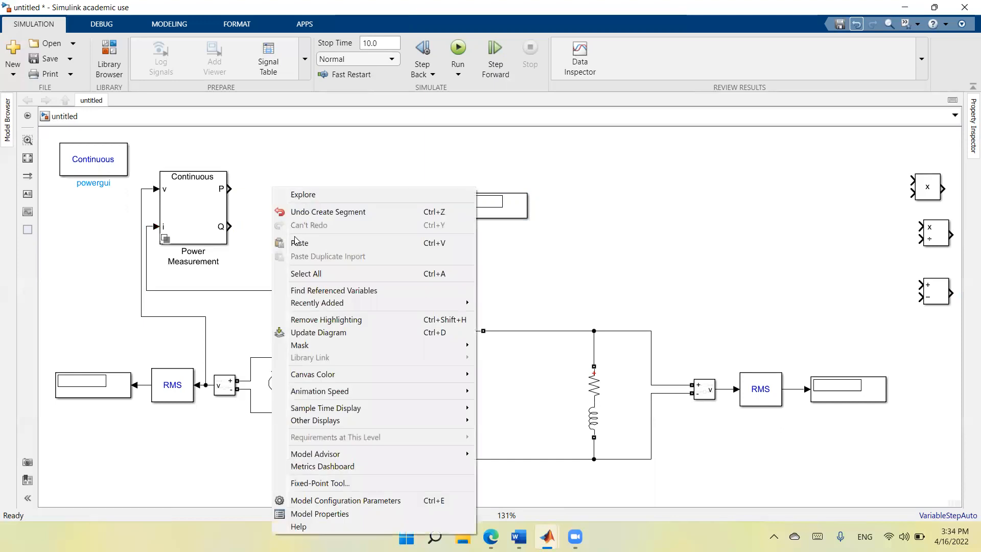
pyautogui.click(297, 242)
pyautogui.moveTo(296, 203); pyautogui.dragTo(275, 195)
pyautogui.click(244, 188)
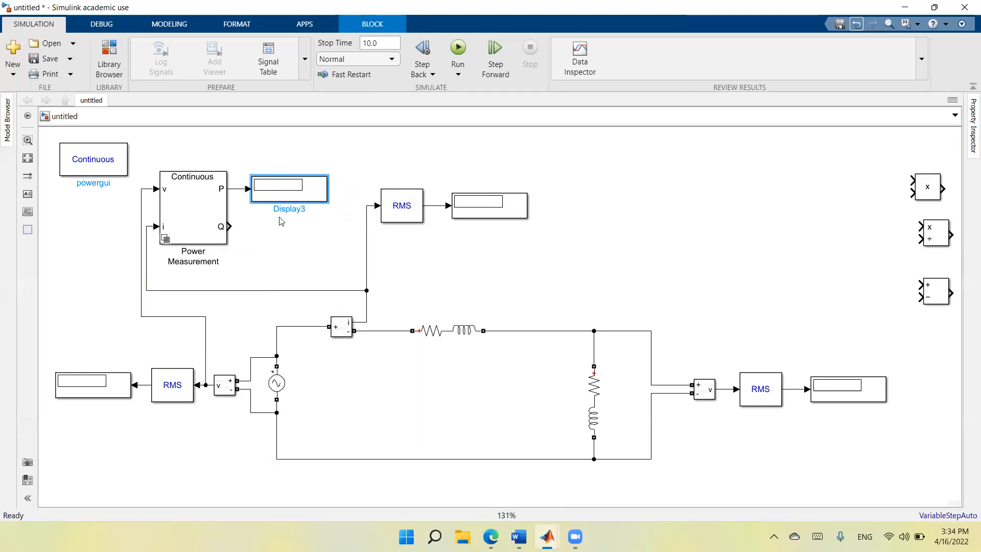
# Paste another Display below the P display and connect it to Power Measurement's Q output.
pyautogui.rightClick(278, 235)
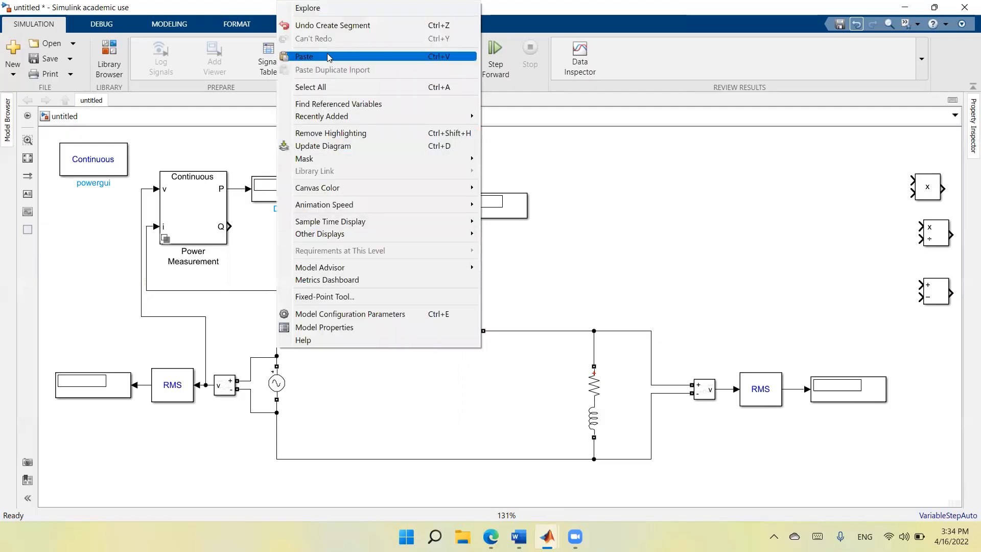
pyautogui.click(307, 56)
pyautogui.moveTo(307, 252); pyautogui.dragTo(284, 235)
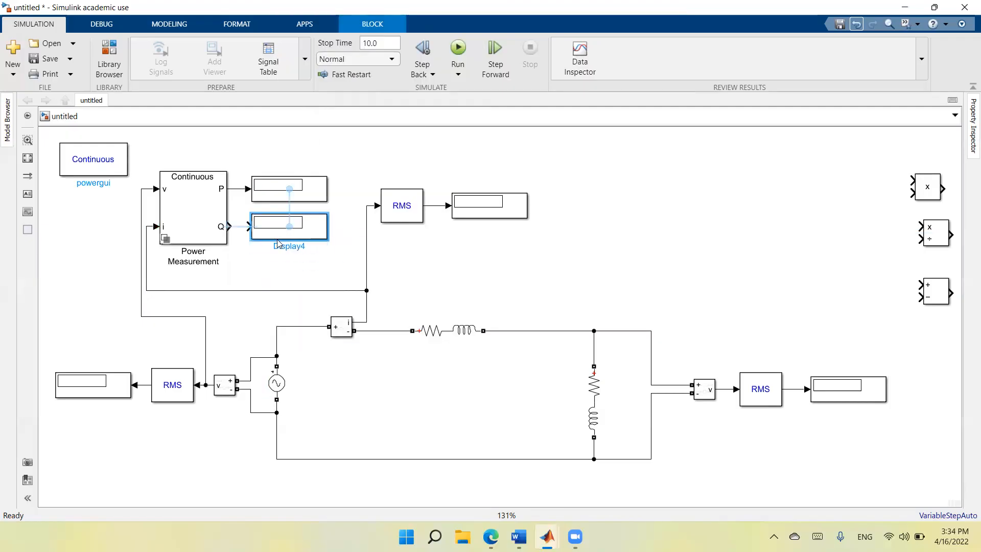
pyautogui.click(242, 233)
# Remove 0, 2 and 3 from Power Measurement's harmonic numbers so only 1 remains, and apply the change.
pyautogui.doubleClick(193, 216)
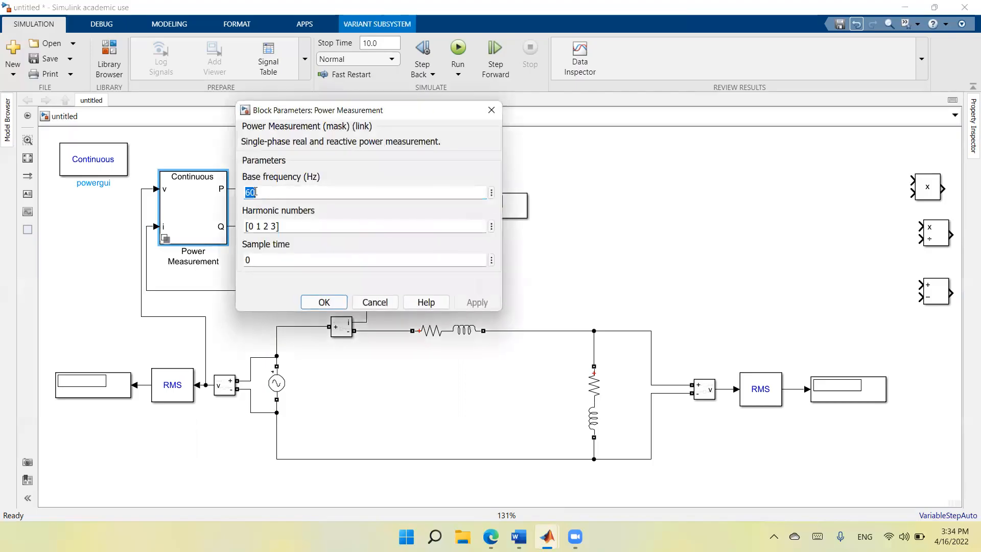
pyautogui.press('Tab')
pyautogui.click(296, 225)
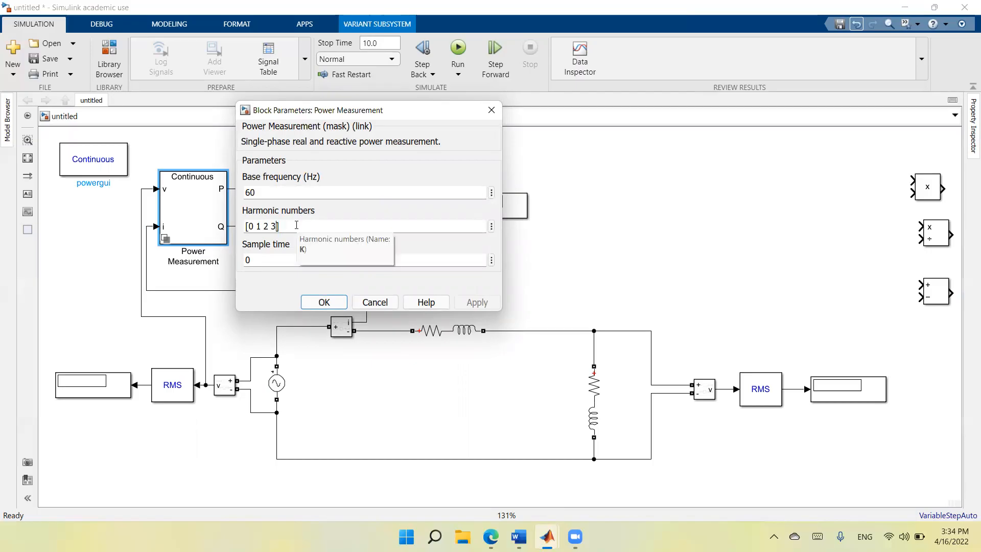
pyautogui.hotkey('shift', 'Left')
pyautogui.hotkey('shift', 'Left')
pyautogui.hotkey('shift', 'Left')
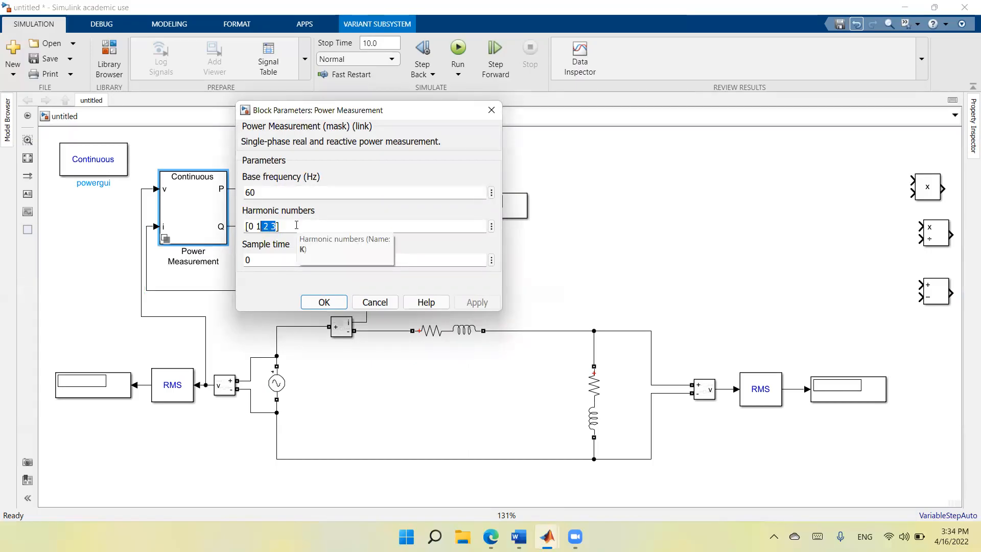
pyautogui.press('BackSpace')
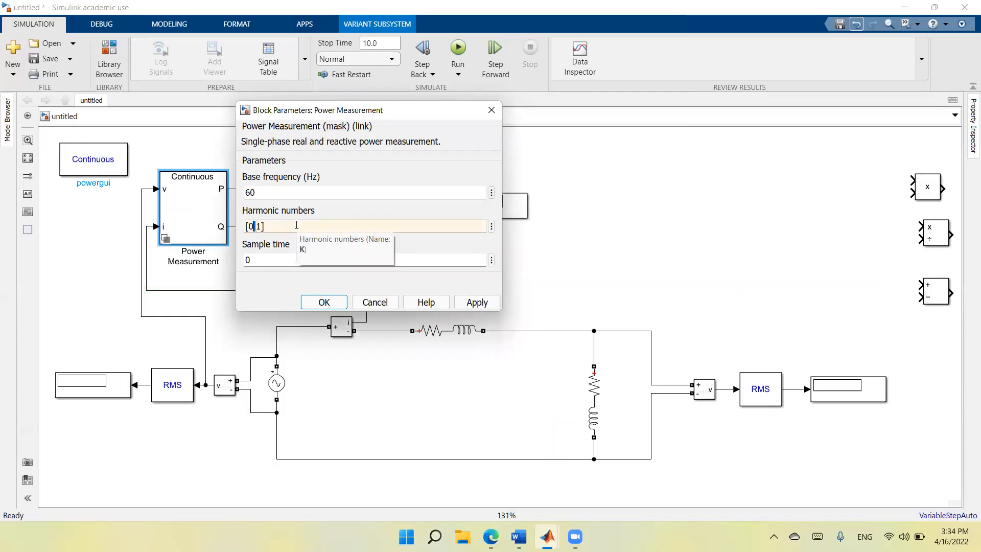
pyautogui.press('BackSpace')
pyautogui.click(475, 302)
pyautogui.click(326, 303)
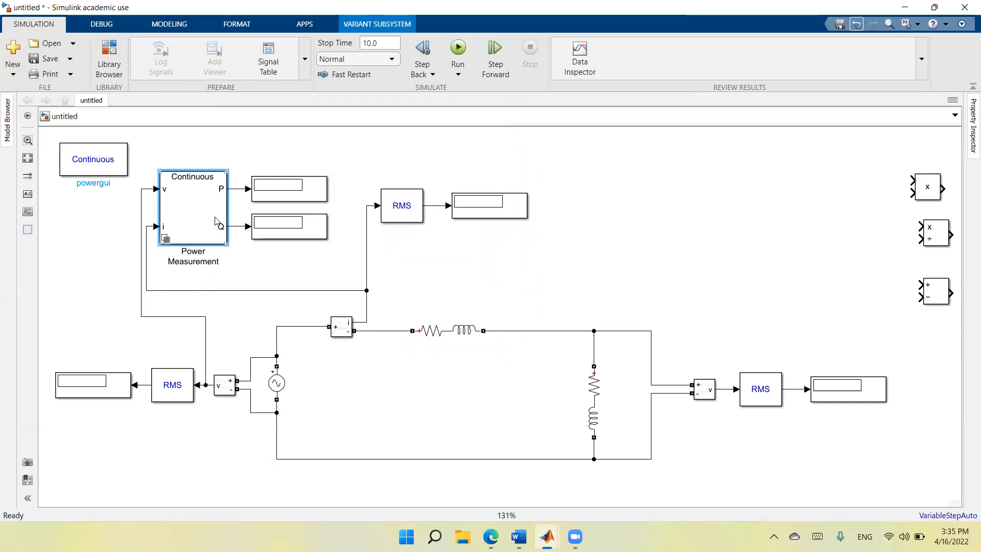
# Copy Power Measurement together with its P and Q displays and connecting lines, and paste the group above the load voltage measurement.
pyautogui.keyDown('shift'); pyautogui.click(243, 189); pyautogui.keyUp('shift')
pyautogui.click(241, 225)
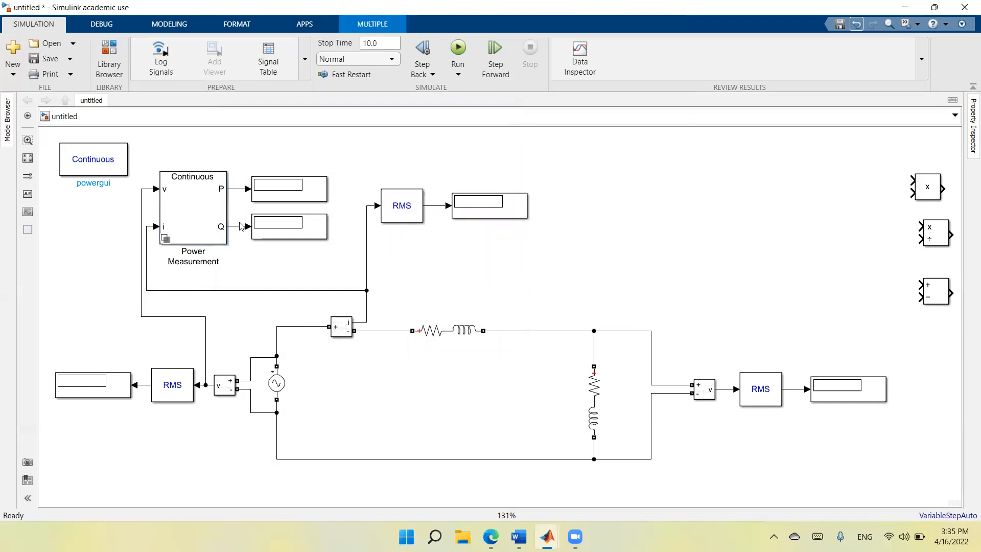
pyautogui.click(239, 226)
pyautogui.keyDown('shift'); pyautogui.click(240, 189); pyautogui.keyUp('shift')
pyautogui.keyDown('shift'); pyautogui.click(282, 193); pyautogui.keyUp('shift')
pyautogui.keyDown('shift'); pyautogui.click(280, 231); pyautogui.keyUp('shift')
pyautogui.keyDown('shift'); pyautogui.click(219, 214); pyautogui.keyUp('shift')
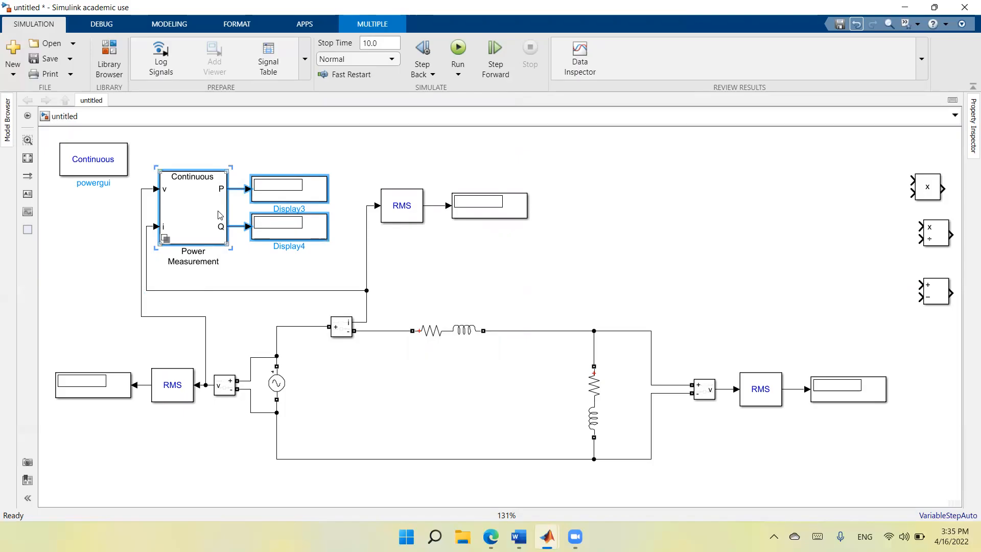
pyautogui.rightClick(219, 211)
pyautogui.click(229, 233)
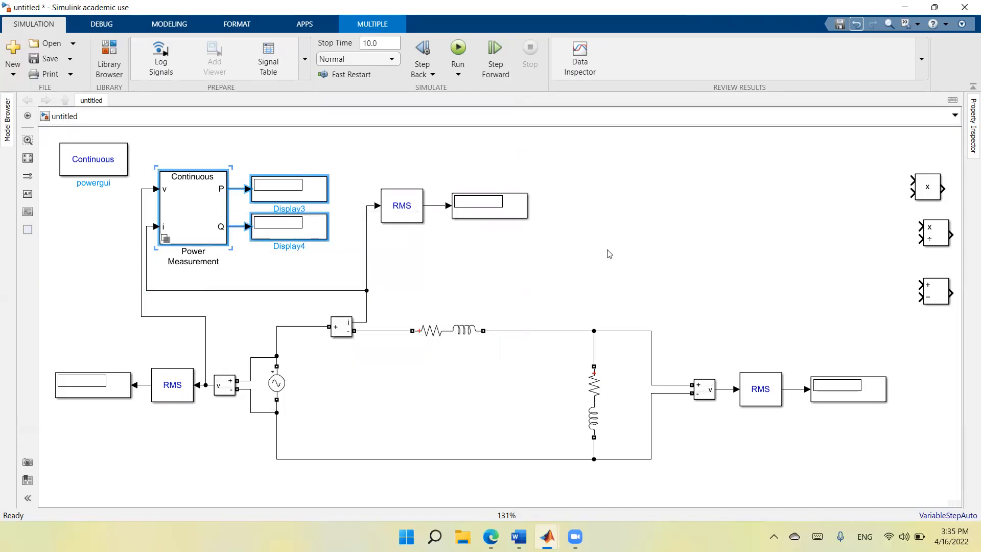
pyautogui.click(677, 266)
pyautogui.rightClick(679, 266)
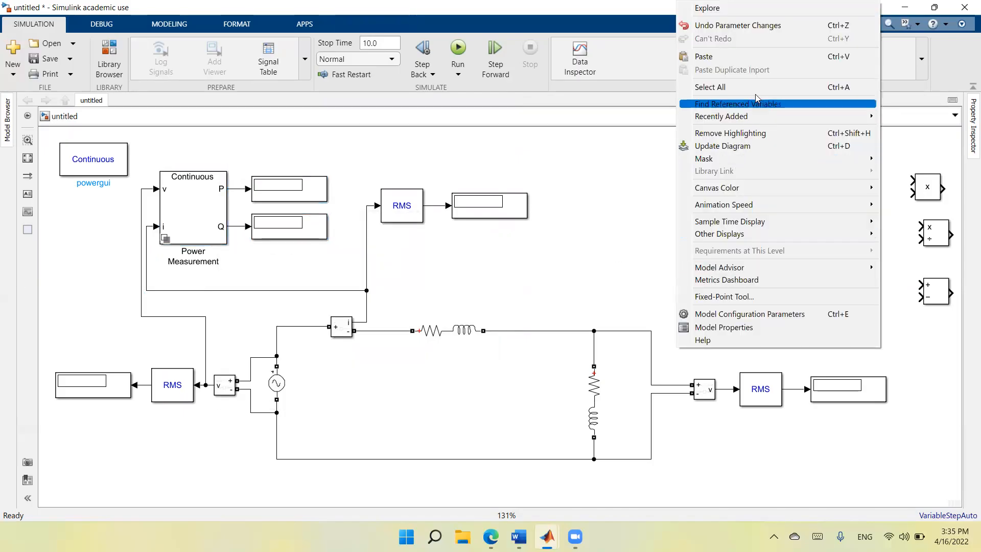
pyautogui.click(704, 57)
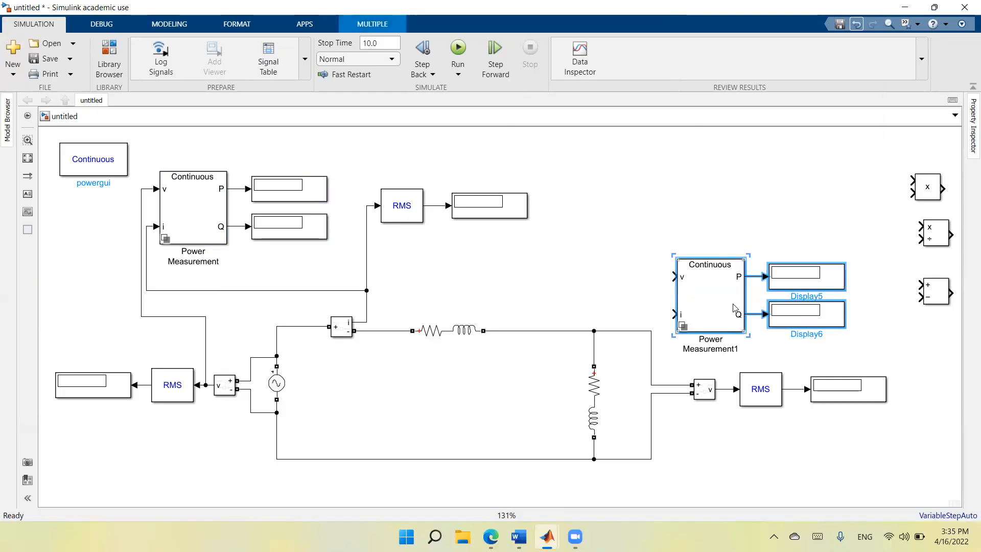
# Reposition the pasted power measurement group above the load RMS block so its displays line up with the load voltage display.
pyautogui.press('Up')
pyautogui.press('Up')
pyautogui.press('Up')
pyautogui.press('Up')
pyautogui.press('Up')
pyautogui.press('Up')
pyautogui.press('Up')
pyautogui.press('Up')
pyautogui.press('Up')
pyautogui.press('Up')
pyautogui.press('Up')
pyautogui.press('Up')
pyautogui.press('Left')
pyautogui.press('Left')
pyautogui.press('Left')
pyautogui.press('Left')
pyautogui.press('Left')
pyautogui.press('Left')
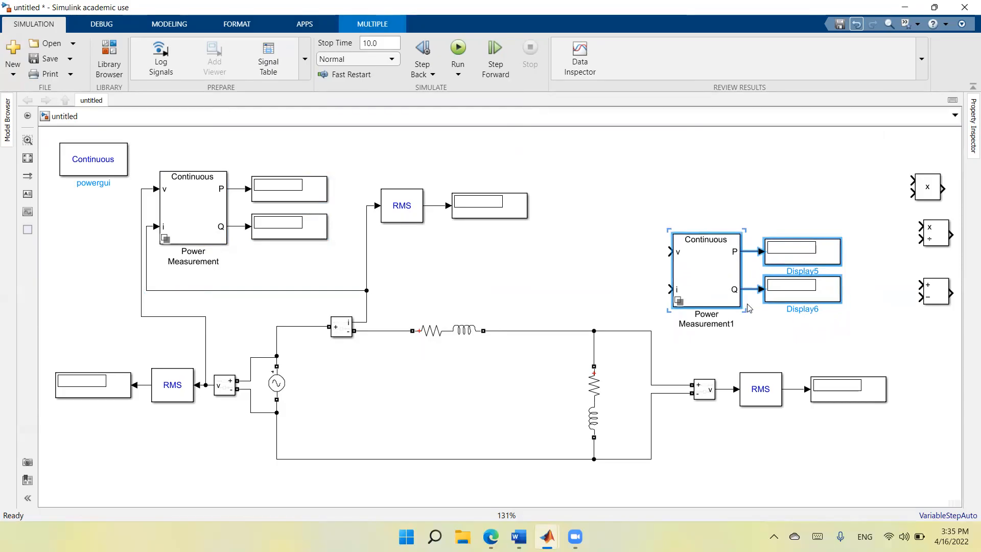
pyautogui.press('Right')
pyautogui.press('Right')
pyautogui.press('Right')
pyautogui.press('Right')
pyautogui.press('Right')
pyautogui.press('Right')
pyautogui.press('Right')
pyautogui.press('Right')
pyautogui.press('Right')
pyautogui.press('Right')
pyautogui.press('Right')
pyautogui.press('Right')
pyautogui.press('Right')
pyautogui.press('Right')
pyautogui.press('Right')
pyautogui.press('Right')
pyautogui.press('Right')
pyautogui.press('Right')
pyautogui.press('Right')
pyautogui.press('Right')
pyautogui.press('Right')
pyautogui.press('Right')
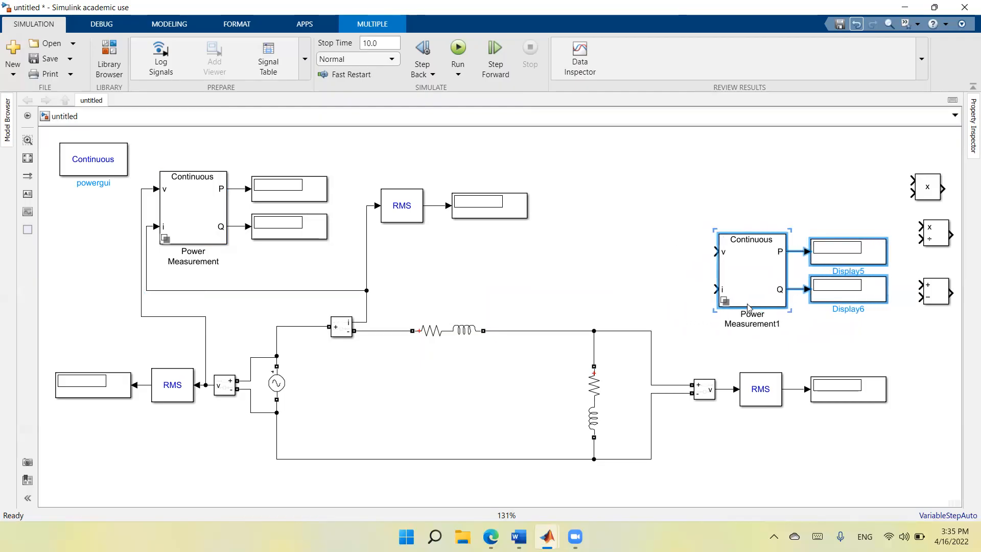
# Shift the load Voltage Measurement towards the load, wire its output to the second Power Measurement's v input, and straighten its supply lines.
pyautogui.moveTo(701, 394); pyautogui.dragTo(684, 393)
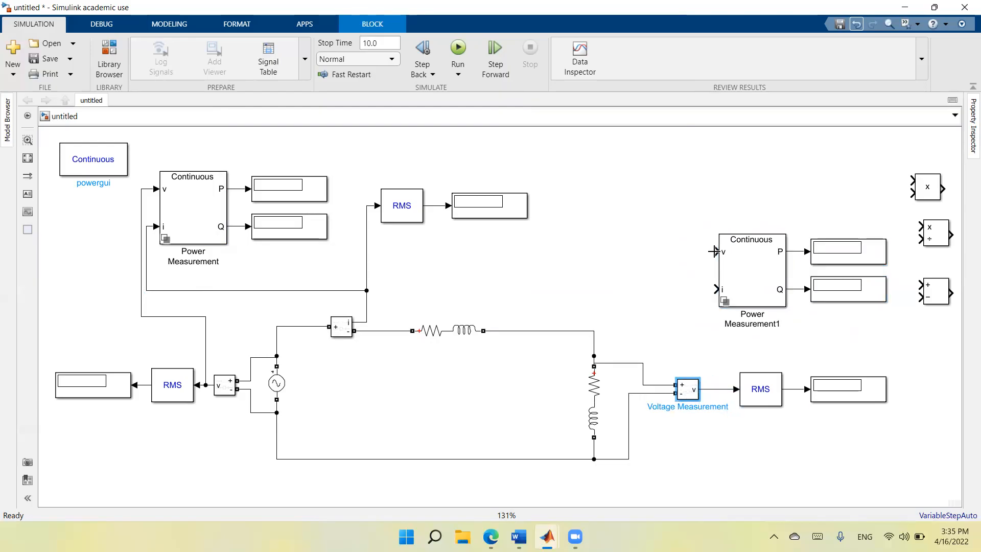
pyautogui.moveTo(717, 251); pyautogui.dragTo(708, 388)
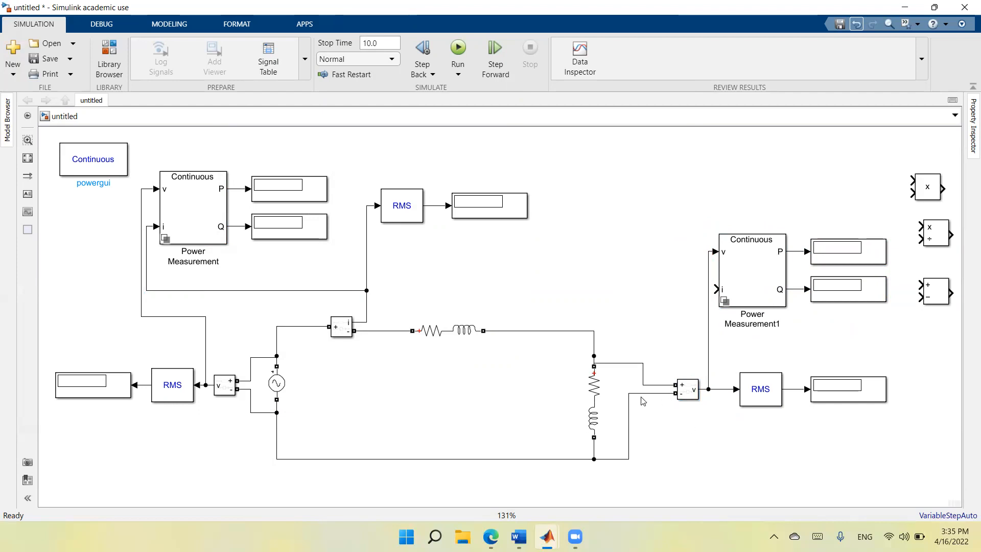
pyautogui.moveTo(616, 364); pyautogui.dragTo(614, 335)
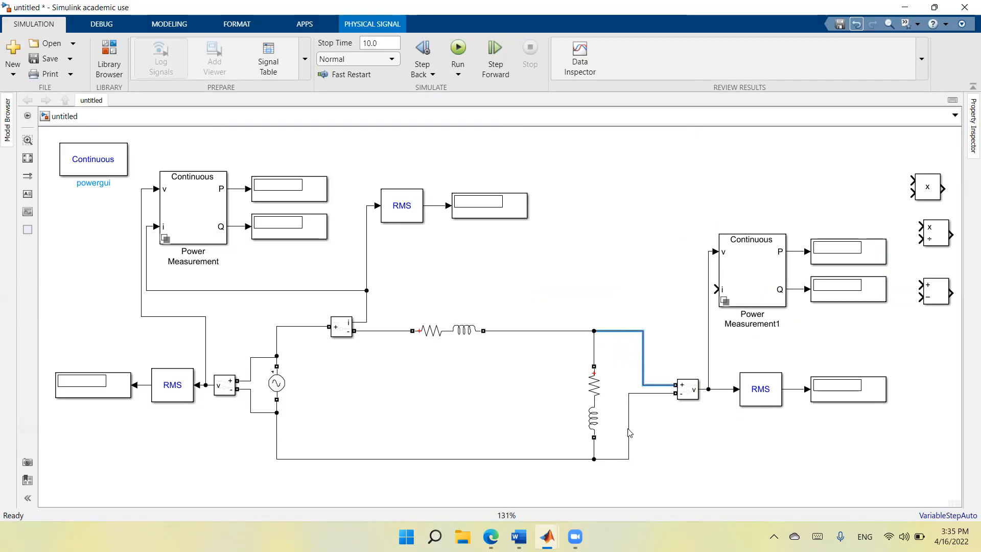
pyautogui.moveTo(629, 433); pyautogui.dragTo(645, 432)
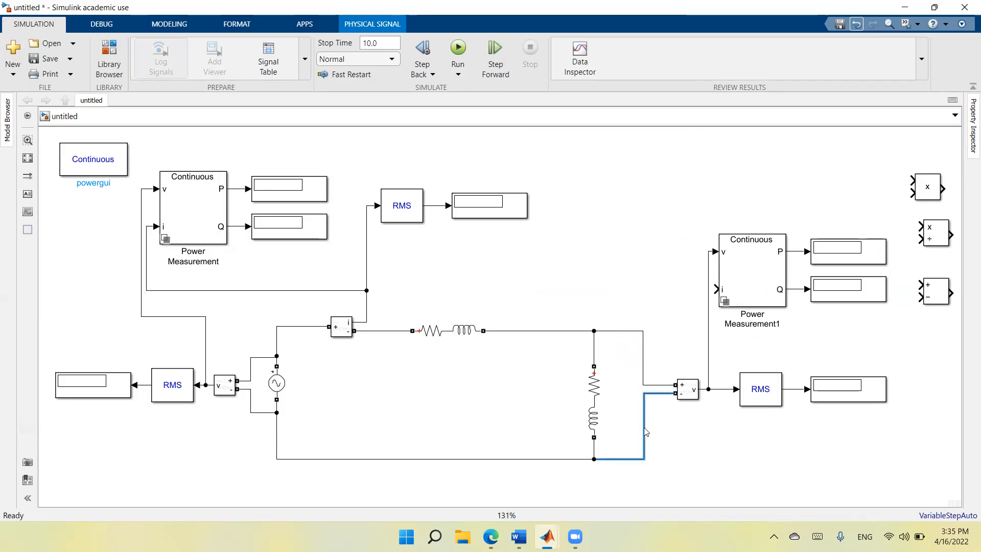
pyautogui.click(694, 435)
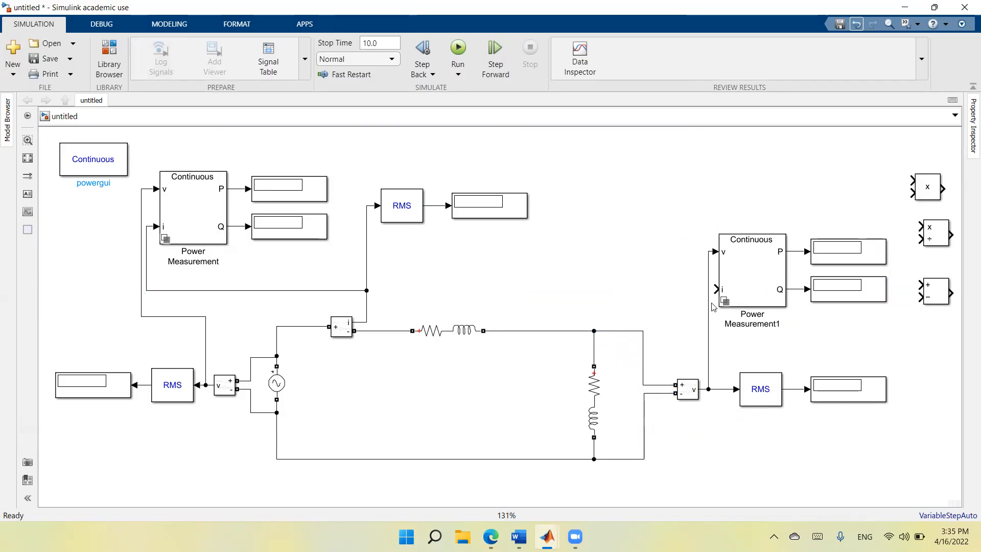
# Connect the second Power Measurement's i input to the current signal, then space out its v line and the load Voltage Measurement wiring.
pyautogui.moveTo(715, 289); pyautogui.dragTo(366, 291)
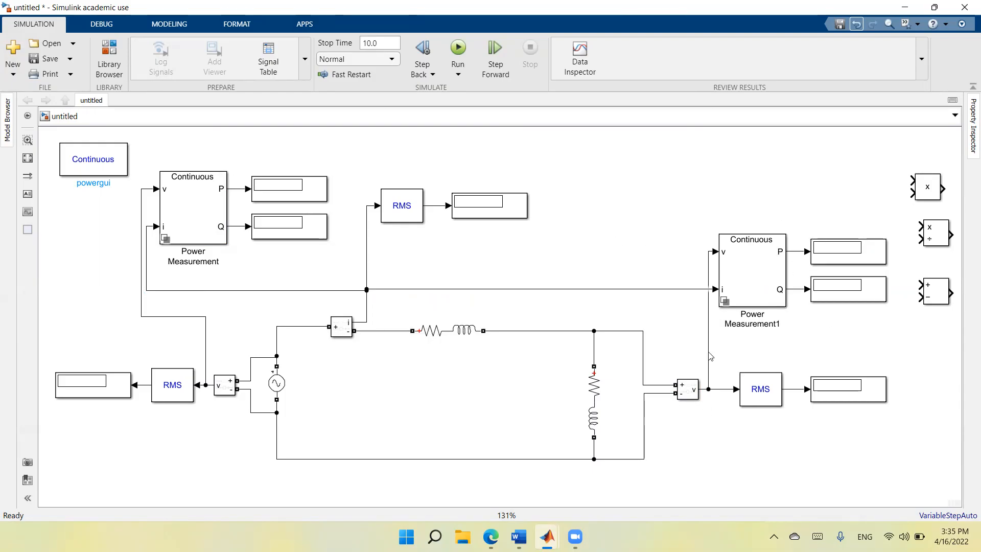
pyautogui.click(709, 335)
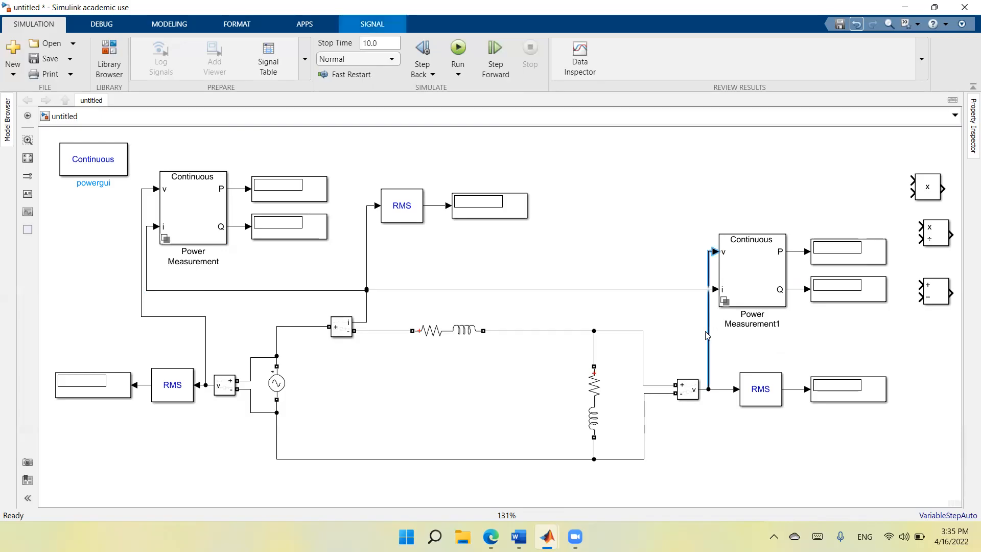
pyautogui.moveTo(708, 335); pyautogui.dragTo(705, 334)
pyautogui.moveTo(688, 398); pyautogui.dragTo(675, 398)
pyautogui.moveTo(619, 367); pyautogui.dragTo(614, 337)
pyautogui.moveTo(623, 427); pyautogui.dragTo(637, 425)
pyautogui.click(738, 458)
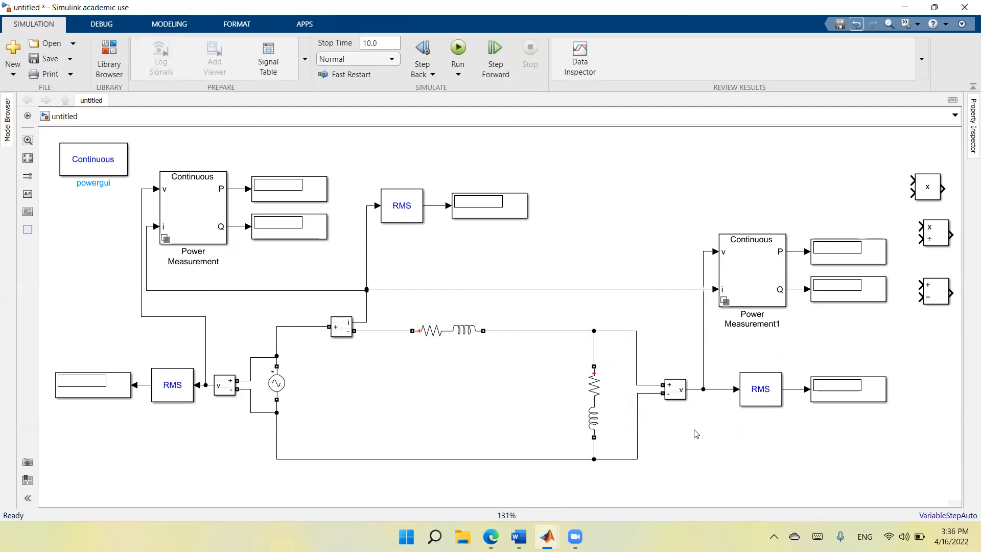
# Set the simulation stop time to 1 and run the model.
pyautogui.click(391, 43)
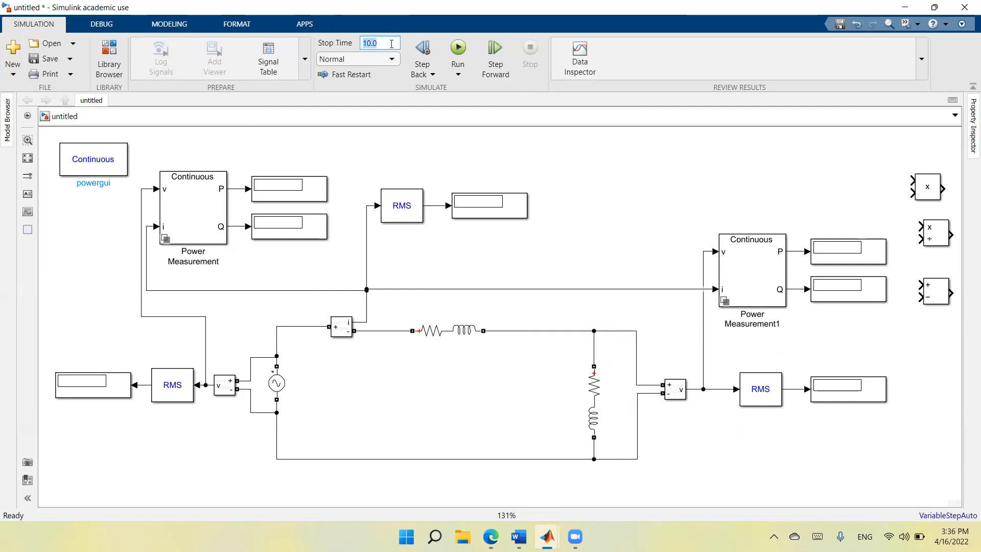
pyautogui.write('1')
pyautogui.click(458, 52)
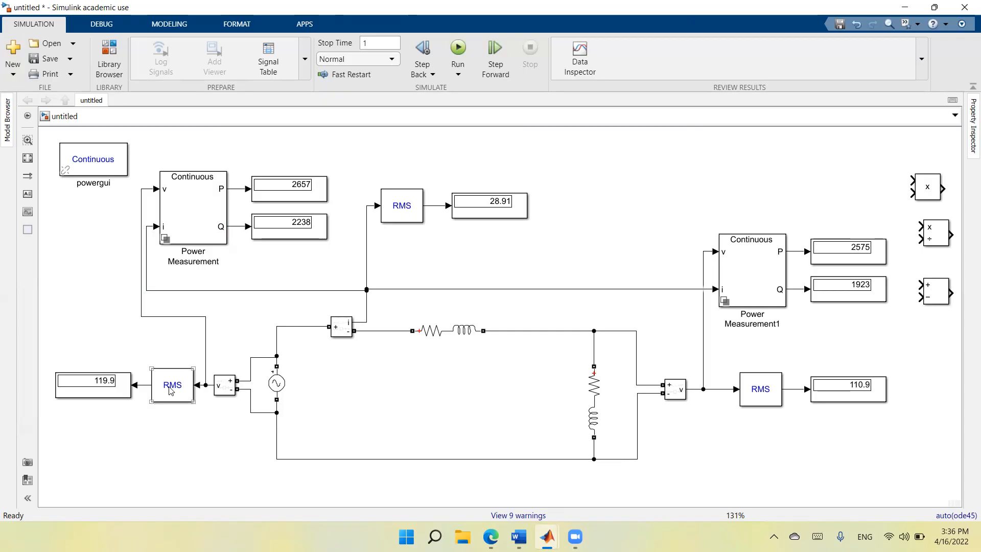
# Check the load's active power display and move the Series RLC Load slightly upward on its branch.
pyautogui.click(870, 259)
pyautogui.click(605, 403)
pyautogui.click(684, 306)
pyautogui.click(593, 408)
pyautogui.moveTo(593, 407); pyautogui.dragTo(592, 395)
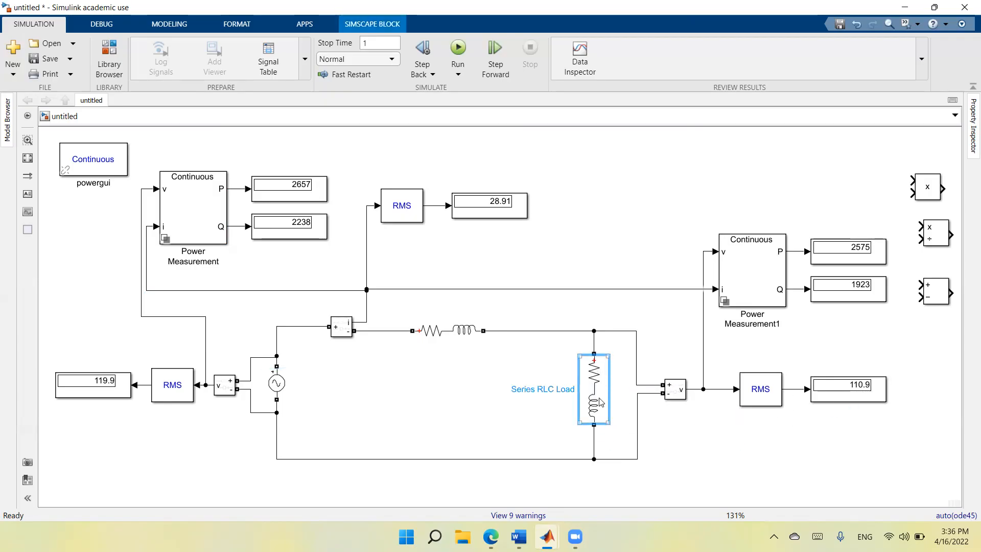
pyautogui.click(641, 421)
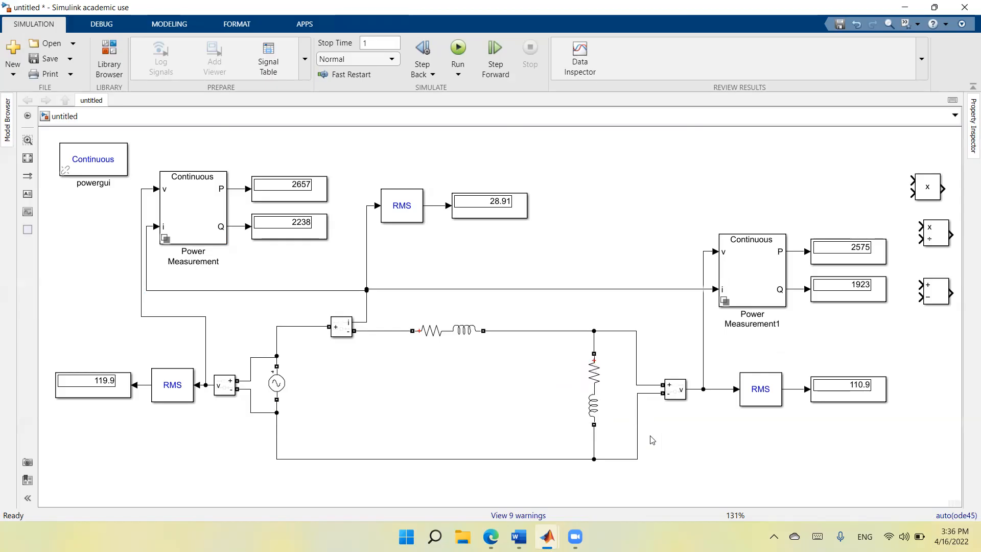
# Examine the RMS current display and compare the source and load P and Q displays to assess the RL branch's power losses.
pyautogui.click(836, 300)
pyautogui.click(584, 410)
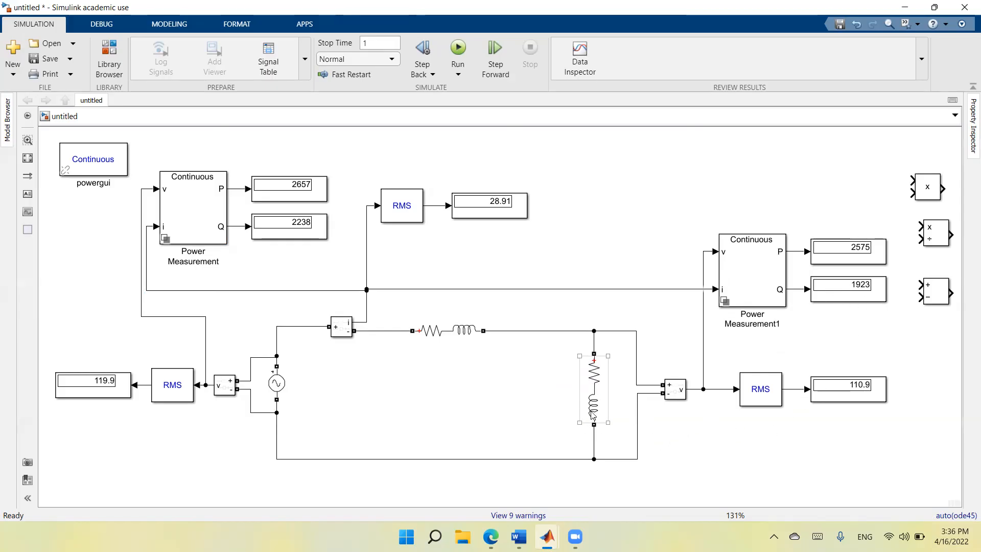
pyautogui.click(859, 301)
pyautogui.click(805, 337)
pyautogui.click(482, 217)
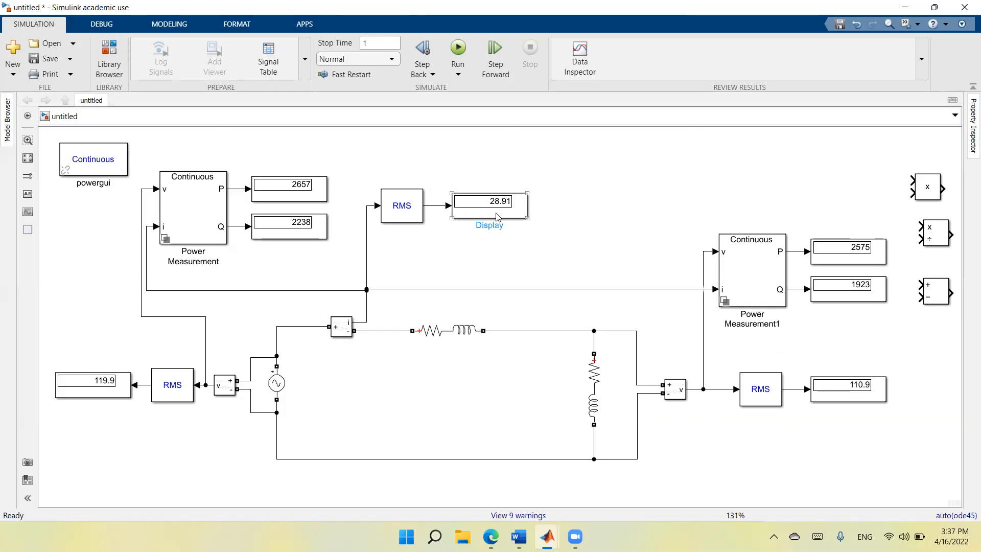
pyautogui.click(414, 235)
pyautogui.click(301, 196)
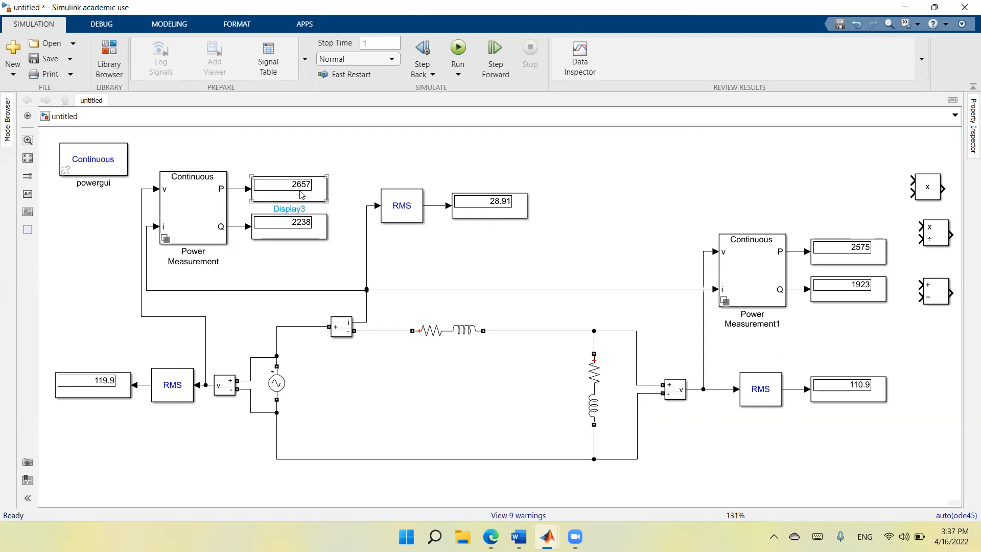
pyautogui.click(840, 252)
pyautogui.click(427, 328)
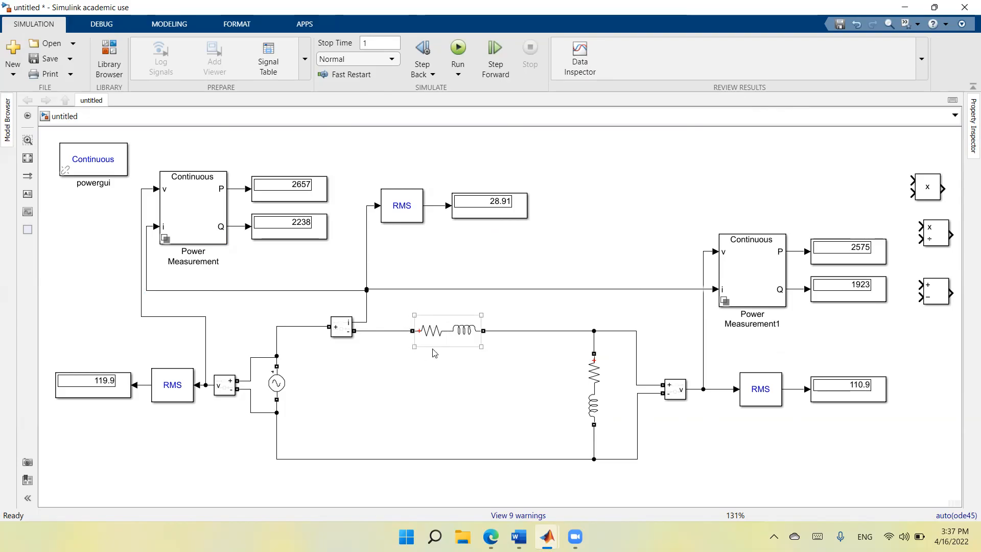
pyautogui.click(359, 274)
pyautogui.click(317, 237)
pyautogui.click(842, 289)
pyautogui.click(479, 330)
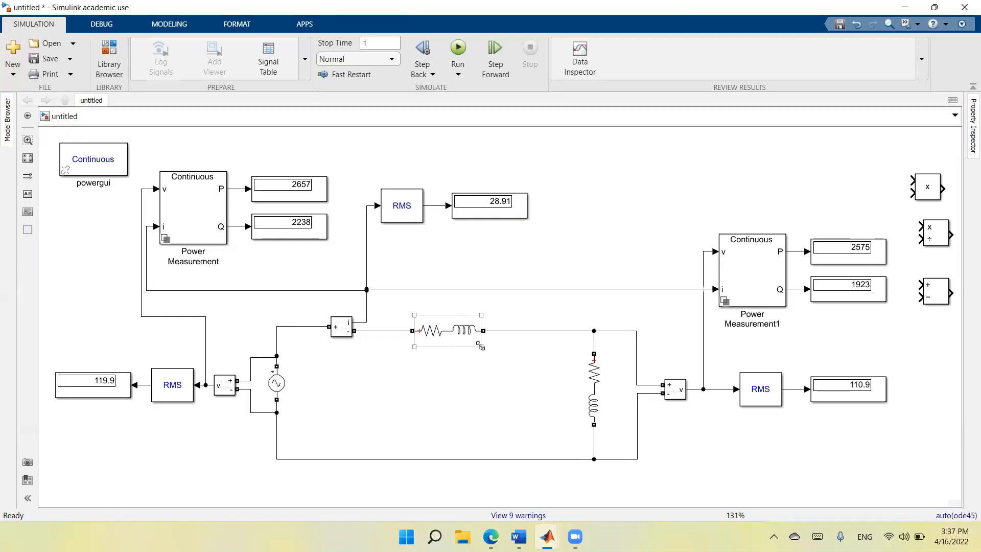
pyautogui.click(463, 357)
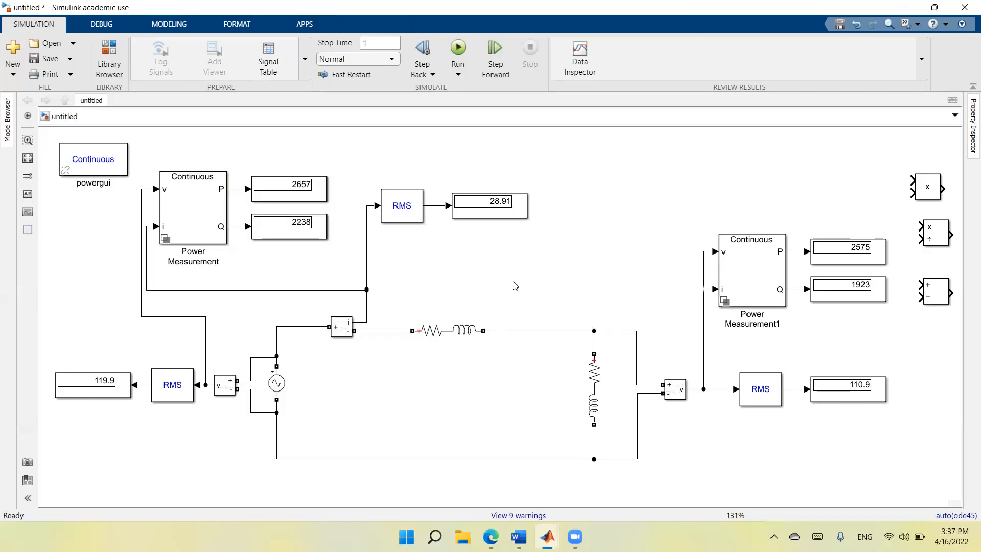
pyautogui.click(775, 298)
pyautogui.click(935, 330)
# Move Subtract above the load-side Power Measurement, wiring its plus input to the source P output and minus input to the load P output.
pyautogui.moveTo(944, 294); pyautogui.dragTo(682, 144)
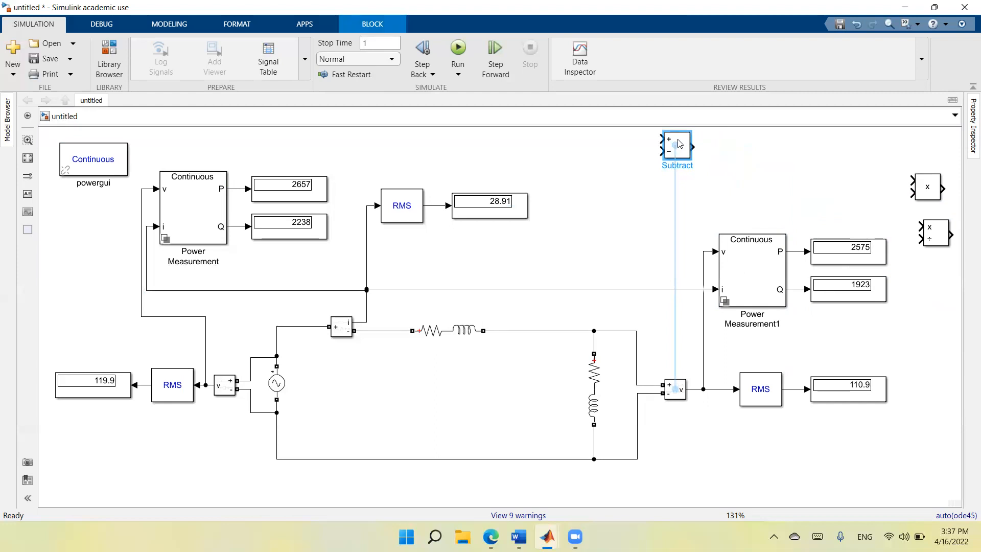
pyautogui.moveTo(679, 144); pyautogui.dragTo(679, 144)
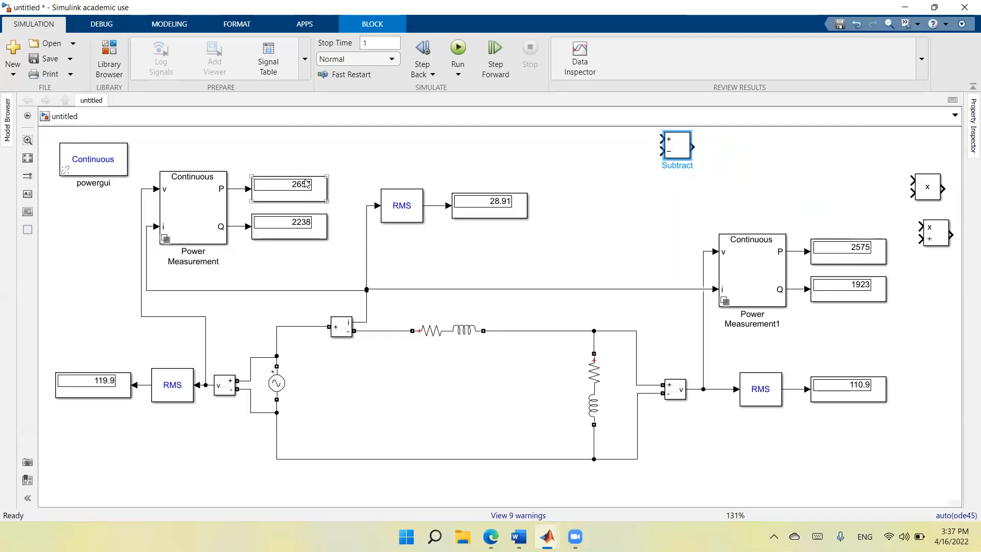
pyautogui.moveTo(660, 138); pyautogui.dragTo(237, 203)
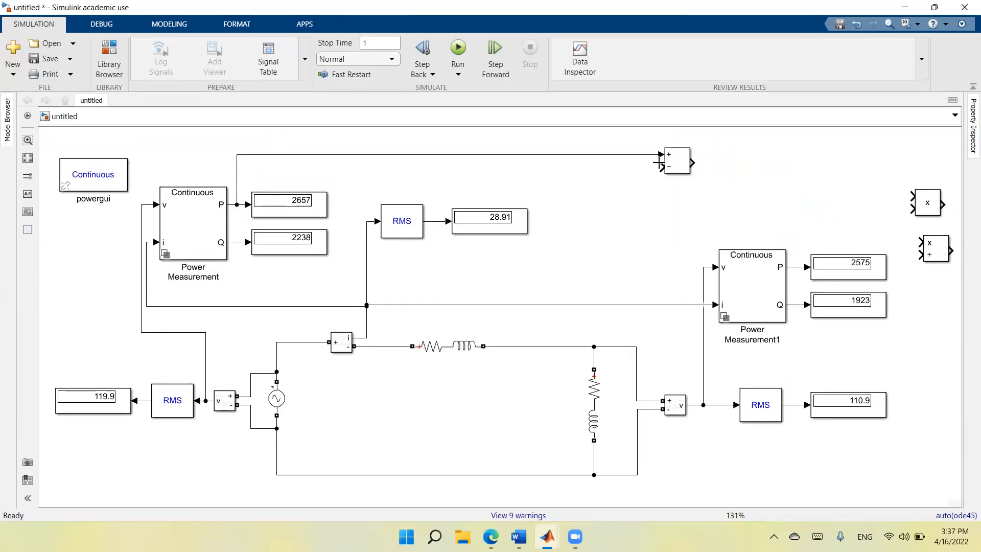
pyautogui.moveTo(660, 166); pyautogui.dragTo(792, 267)
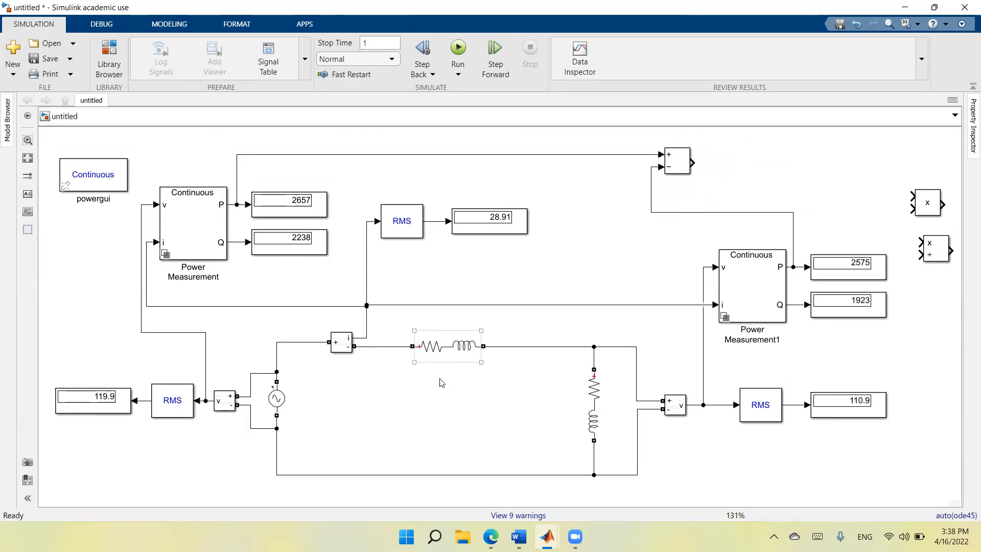
# Add a copy of the load voltage Display beside Subtract, connect it to the Subtract output and run the model.
pyautogui.rightClick(833, 412)
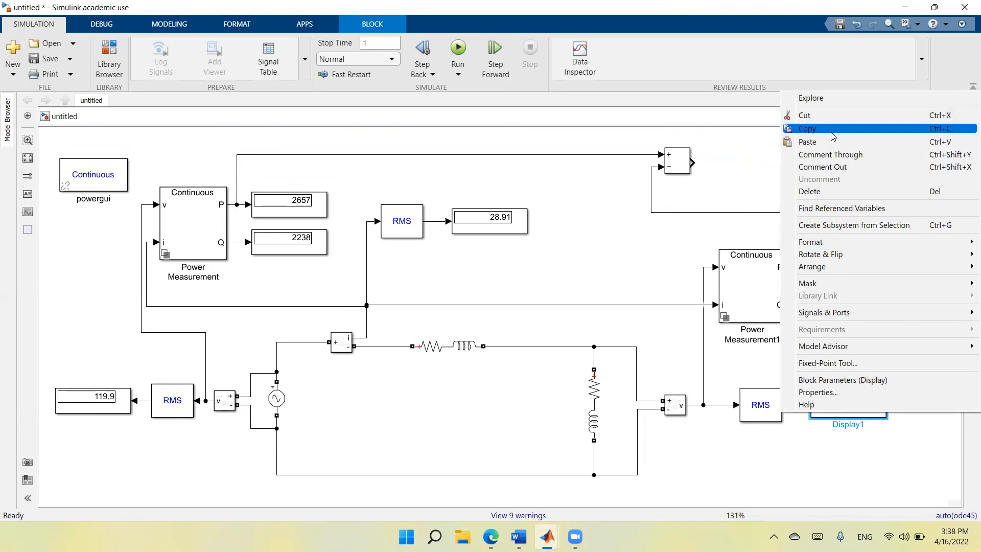
pyautogui.click(832, 136)
pyautogui.rightClick(762, 167)
pyautogui.click(785, 223)
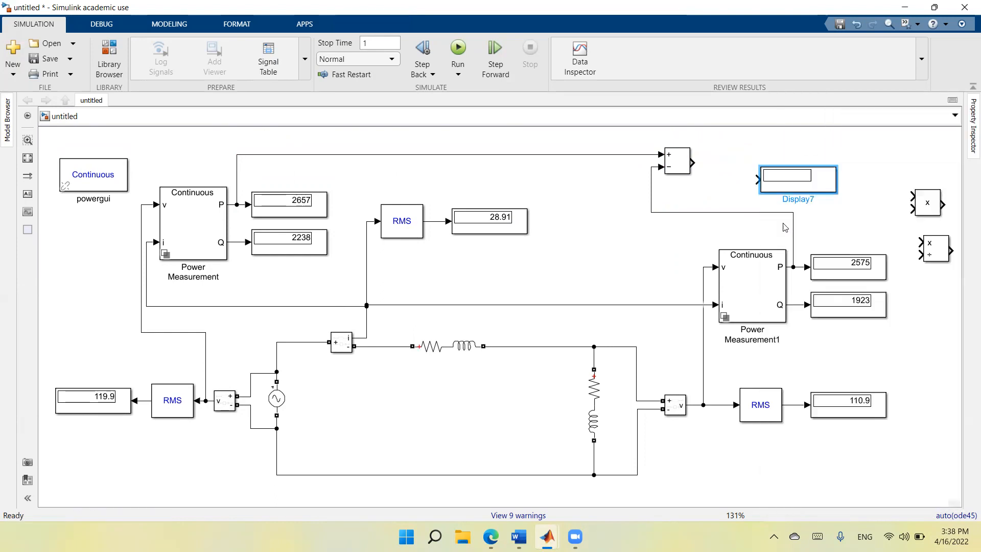
pyautogui.click(790, 192)
pyautogui.moveTo(786, 189); pyautogui.dragTo(741, 172)
pyautogui.click(705, 166)
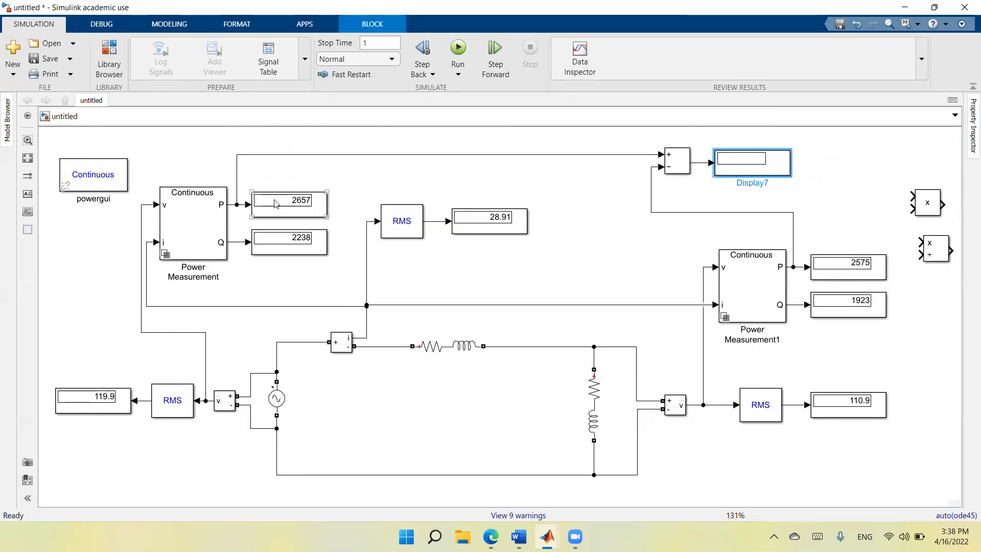
pyautogui.click(458, 49)
# Place the Product block after the current RMS display and wire its inputs to the RMS current and load RMS voltage outputs.
pyautogui.moveTo(928, 210); pyautogui.dragTo(434, 222)
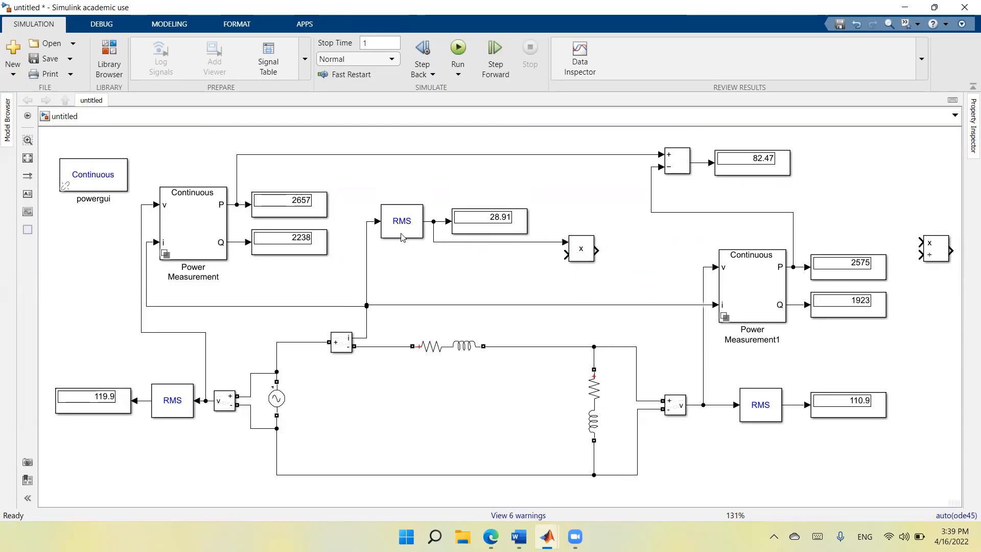
pyautogui.click(419, 229)
pyautogui.click(508, 299)
pyautogui.click(519, 221)
pyautogui.click(523, 288)
pyautogui.moveTo(565, 254); pyautogui.dragTo(794, 405)
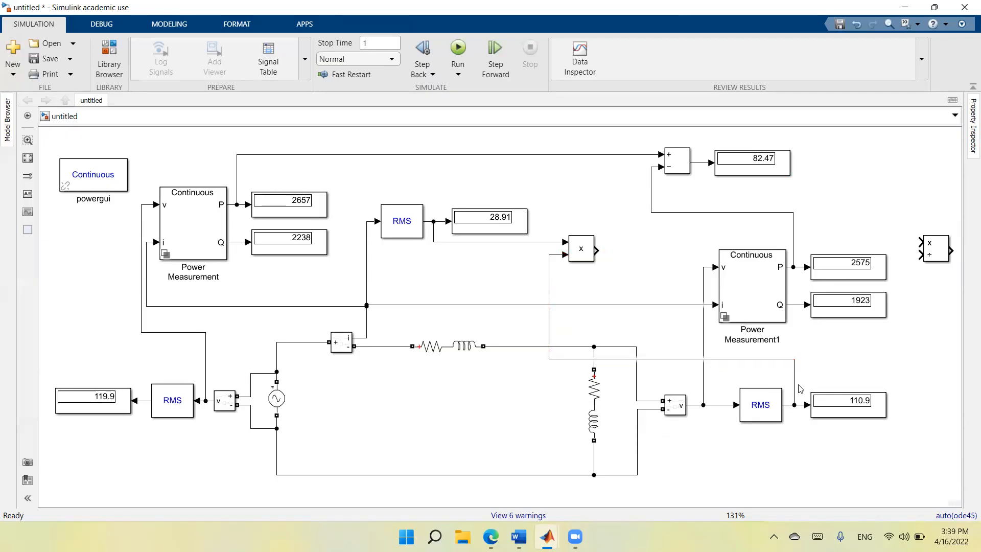
pyautogui.moveTo(653, 358); pyautogui.dragTo(649, 334)
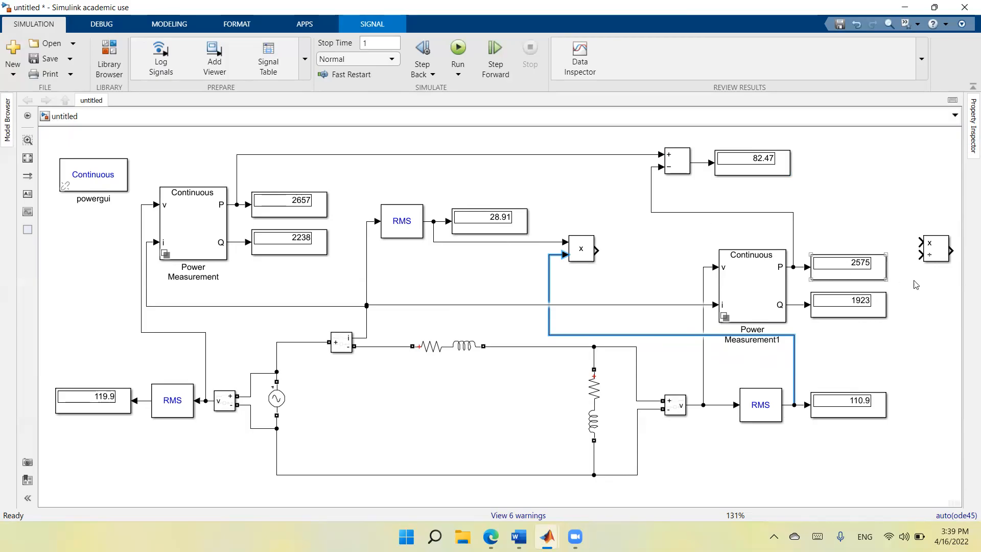
# Place Divide beside the Product block, wiring its ÷ input to the product output and its × input to the load P signal.
pyautogui.moveTo(937, 258); pyautogui.dragTo(633, 256)
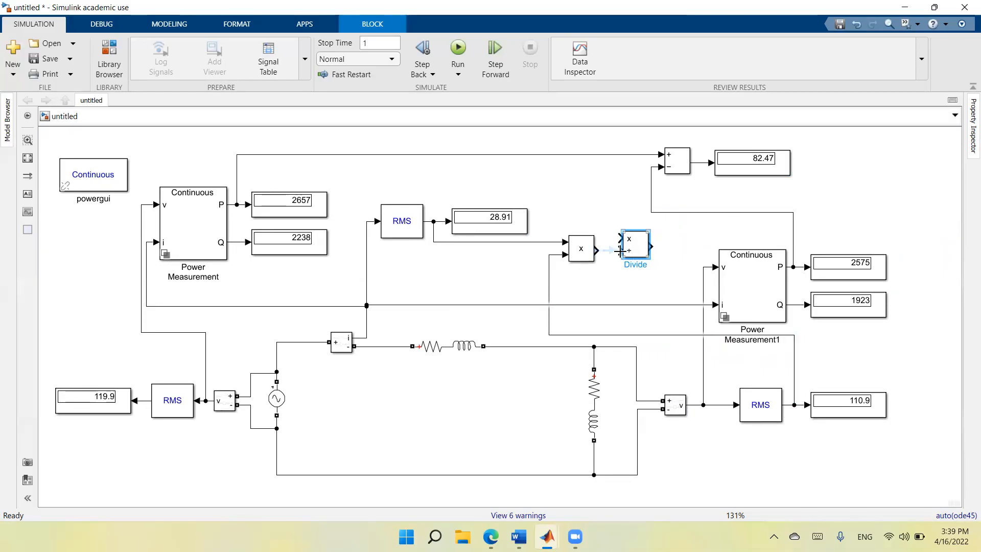
pyautogui.click(610, 251)
pyautogui.moveTo(619, 238)
pyautogui.mouseDown()
pyautogui.moveTo(606, 209)
pyautogui.moveTo(685, 210)
pyautogui.moveTo(791, 231)
pyautogui.mouseUp()
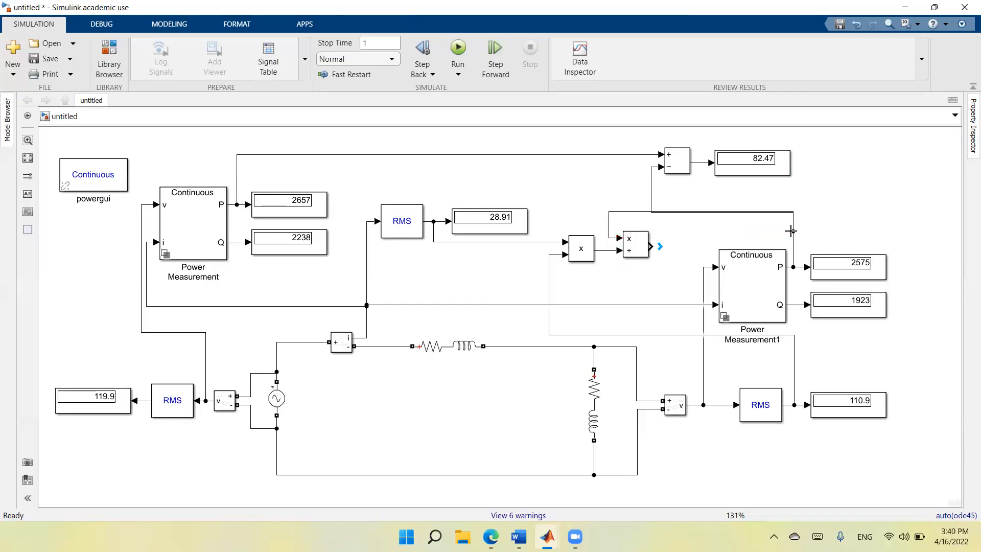
pyautogui.click(649, 213)
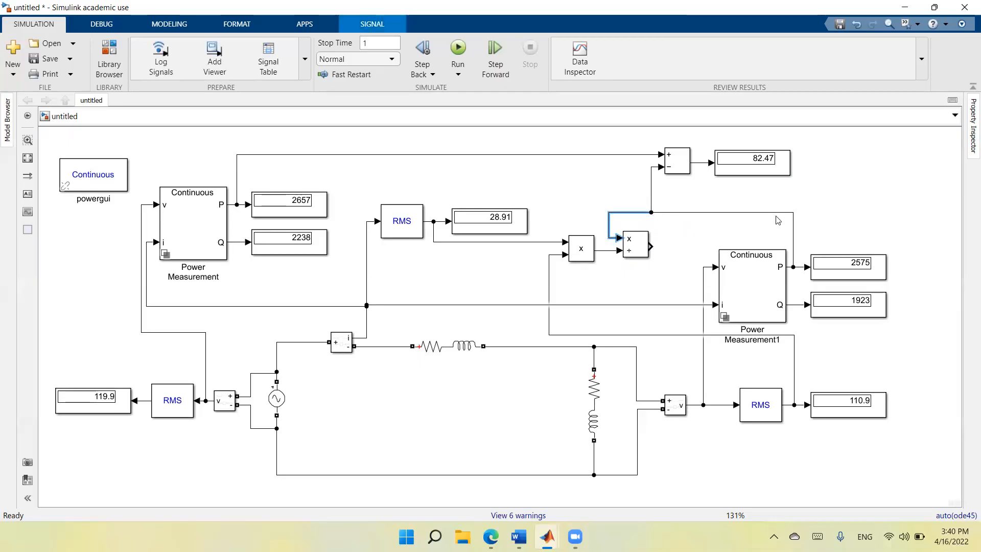
pyautogui.click(680, 239)
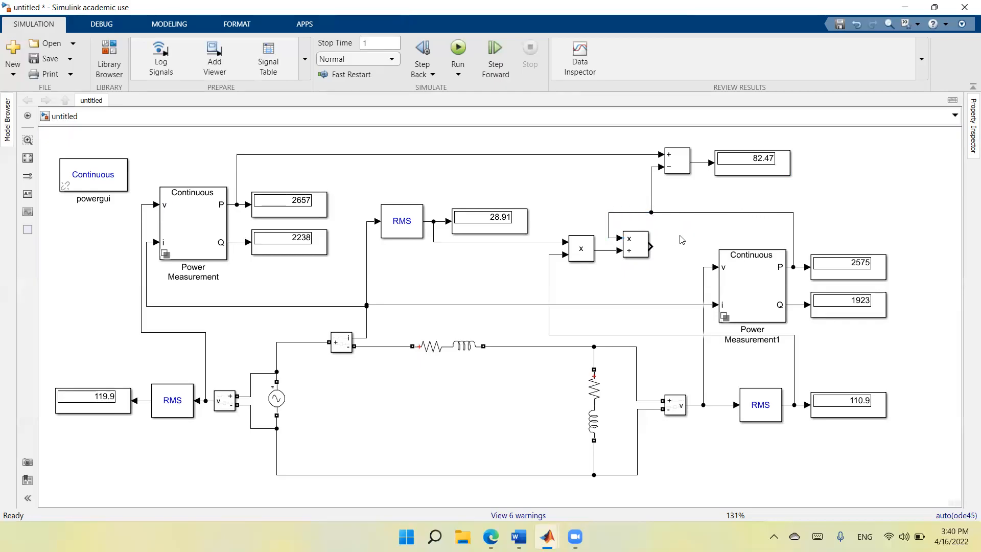
# Add a copy of the power-loss Display beside Divide, align and connect it to the Divide output, and run the model.
pyautogui.click(750, 174)
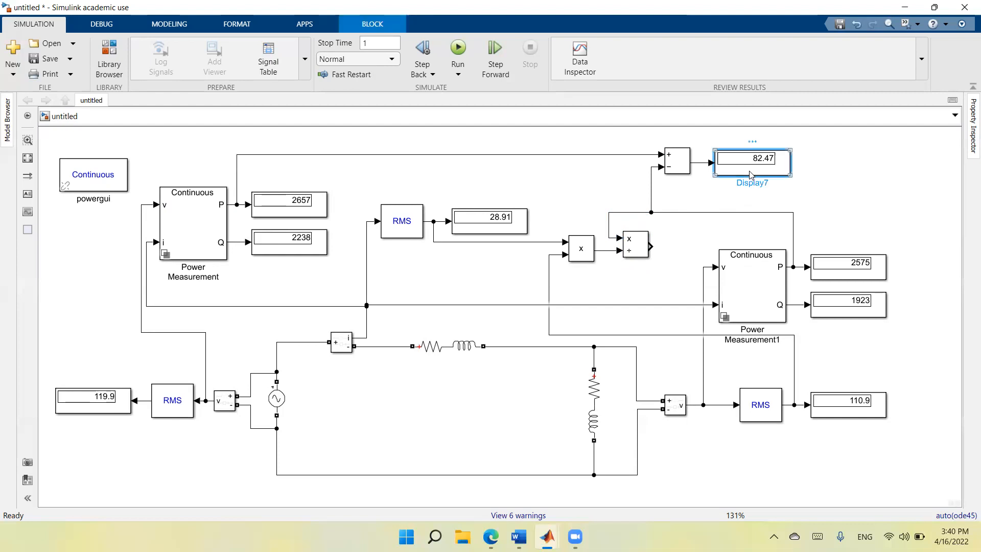
pyautogui.rightClick(750, 174)
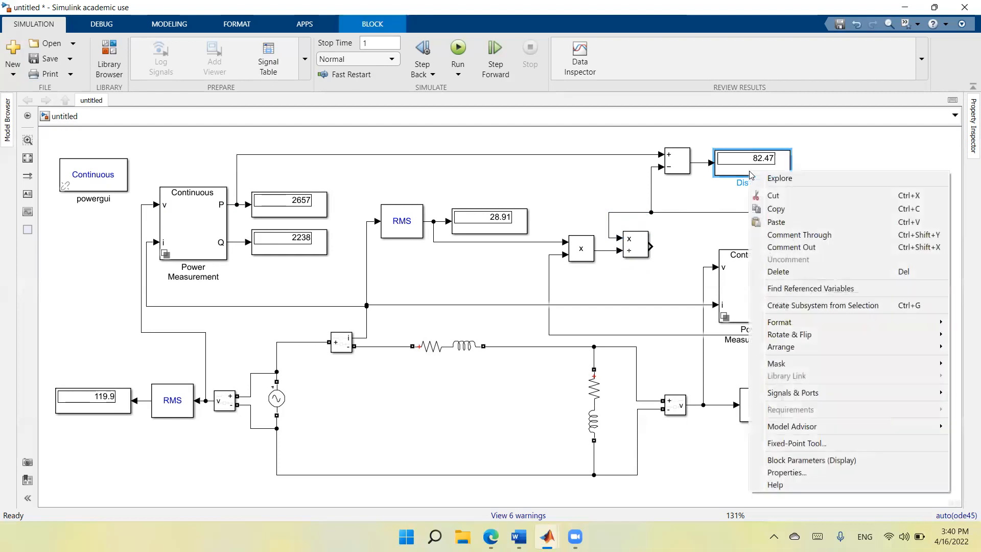
pyautogui.click(769, 209)
pyautogui.rightClick(842, 188)
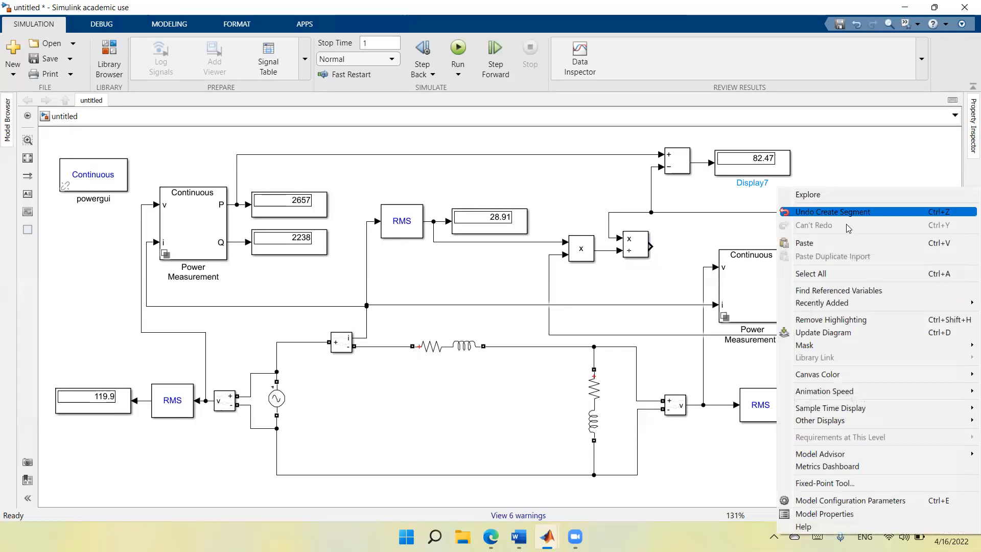
pyautogui.click(848, 243)
pyautogui.moveTo(877, 213); pyautogui.dragTo(702, 249)
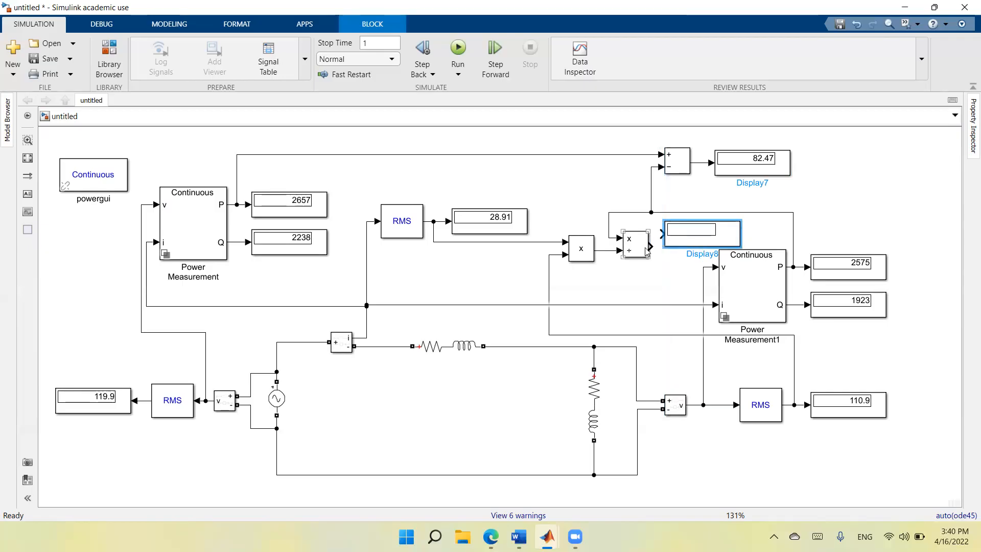
pyautogui.moveTo(642, 249); pyautogui.dragTo(638, 237)
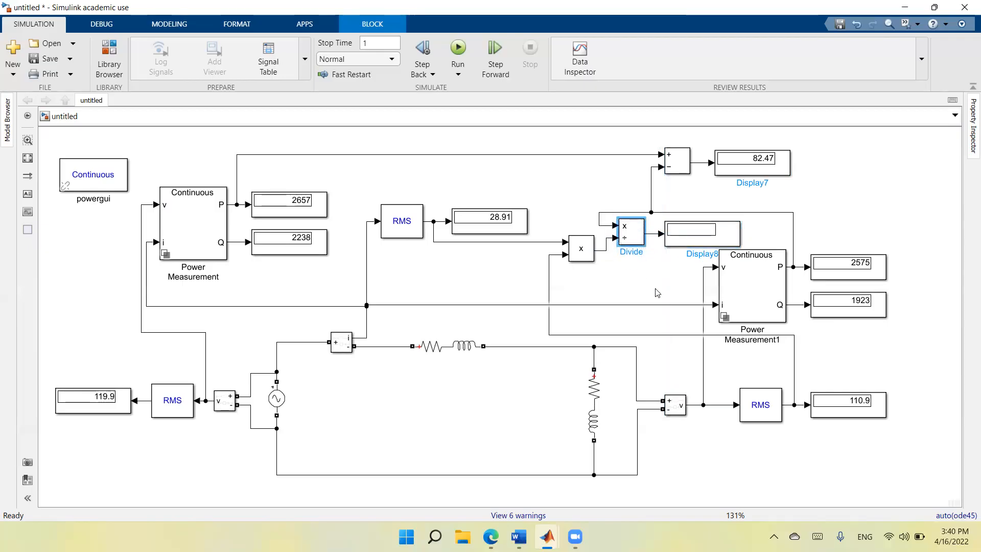
pyautogui.click(888, 213)
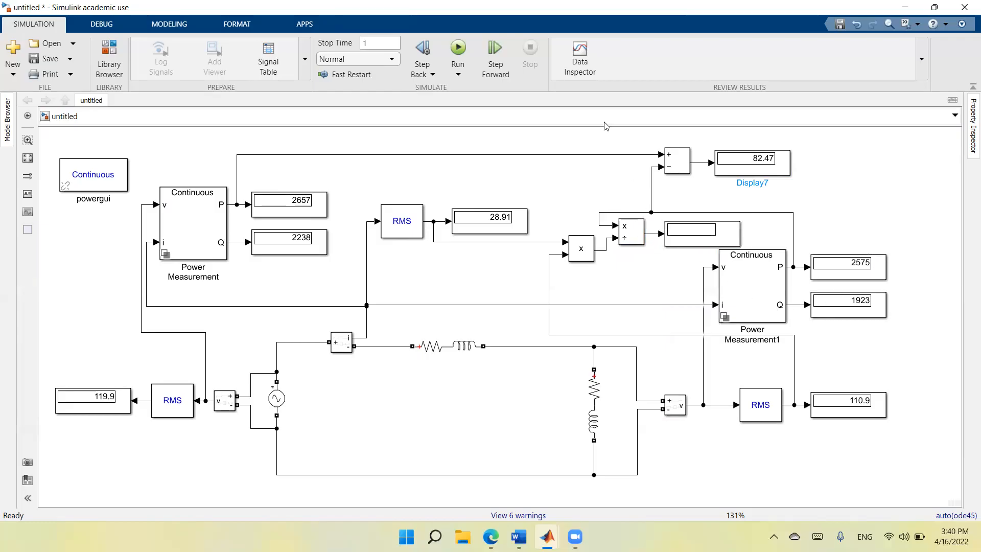
pyautogui.click(458, 49)
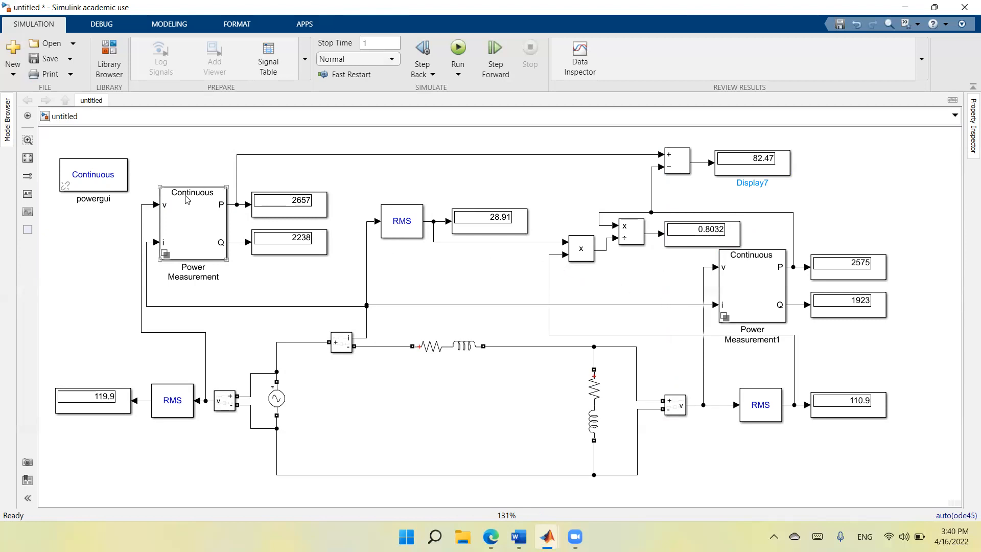
# Rename the source active power display as "Ps, W".
pyautogui.click(28, 158)
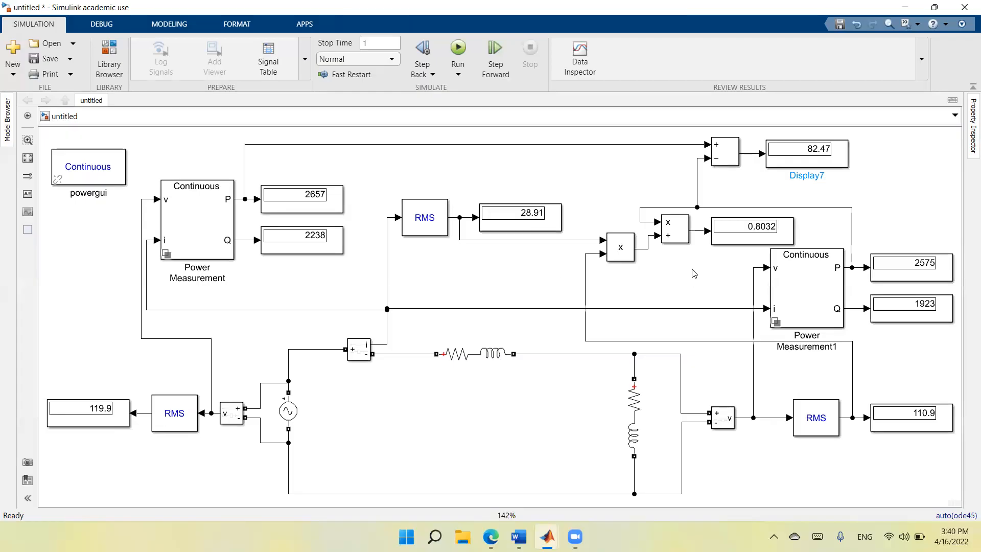
pyautogui.click(319, 208)
pyautogui.doubleClick(316, 221)
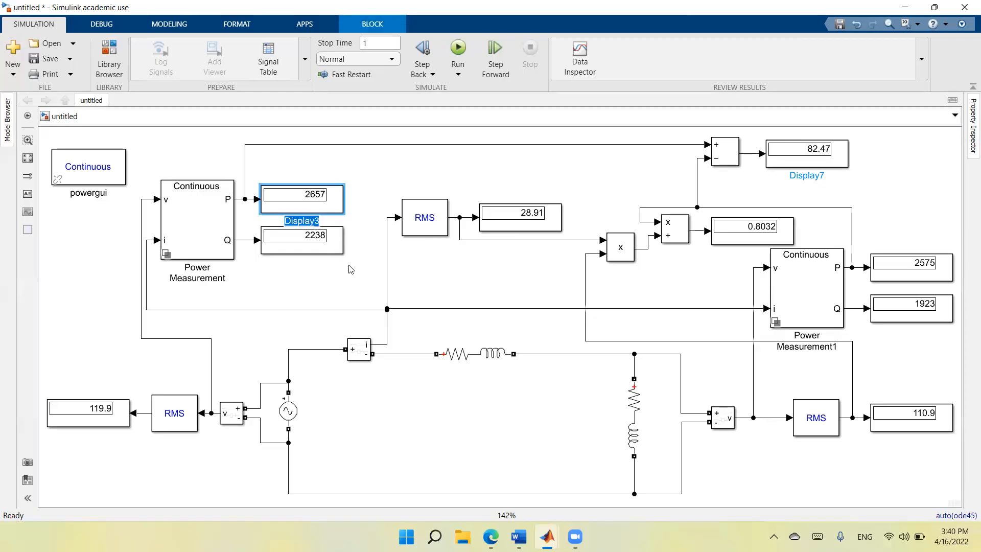
pyautogui.write('Ps, W')
pyautogui.click(362, 163)
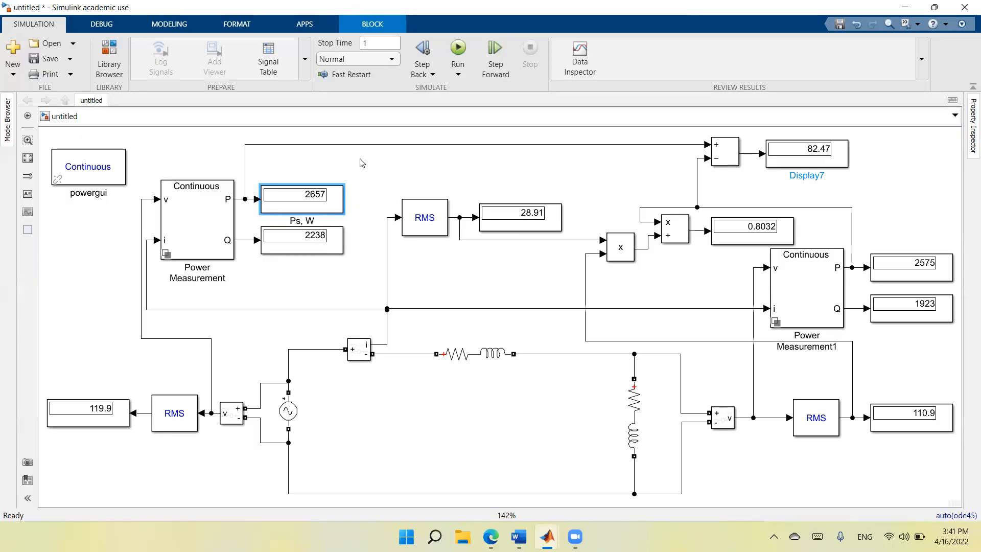
# Rename the source reactive power display as "Qs, VAR".
pyautogui.click(300, 252)
pyautogui.doubleClick(303, 261)
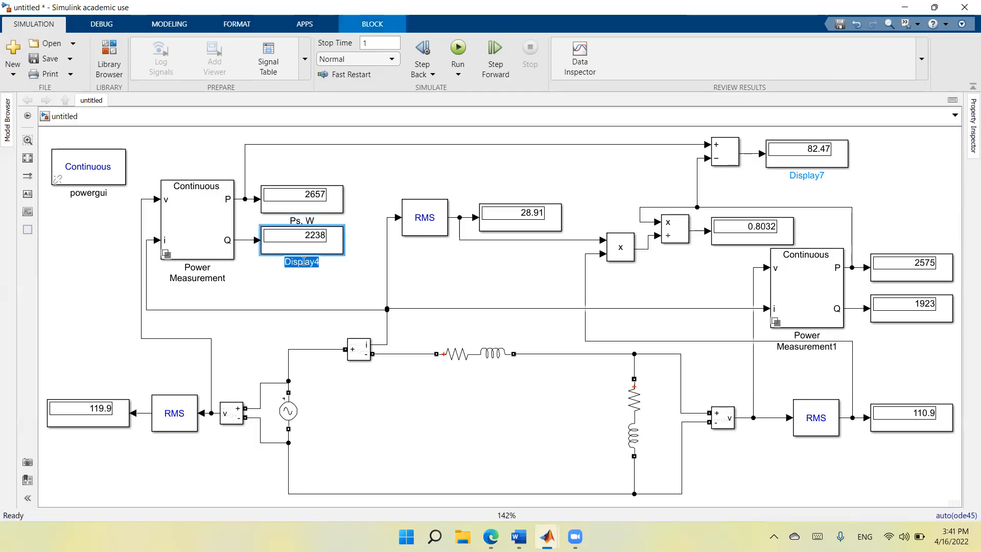
pyautogui.write('Qs, VAR')
pyautogui.click(291, 293)
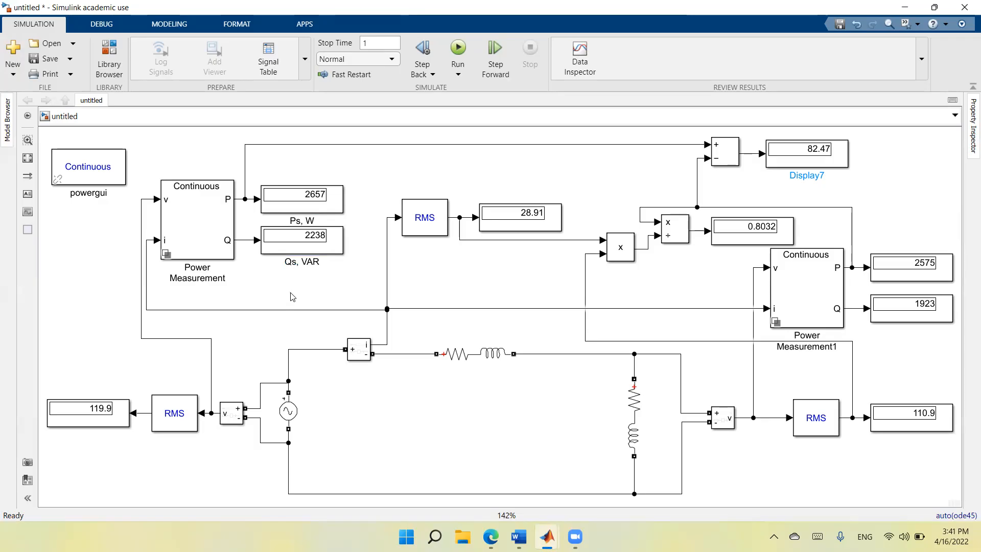
# Rename the source RMS voltage display as "Vs, V".
pyautogui.click(108, 422)
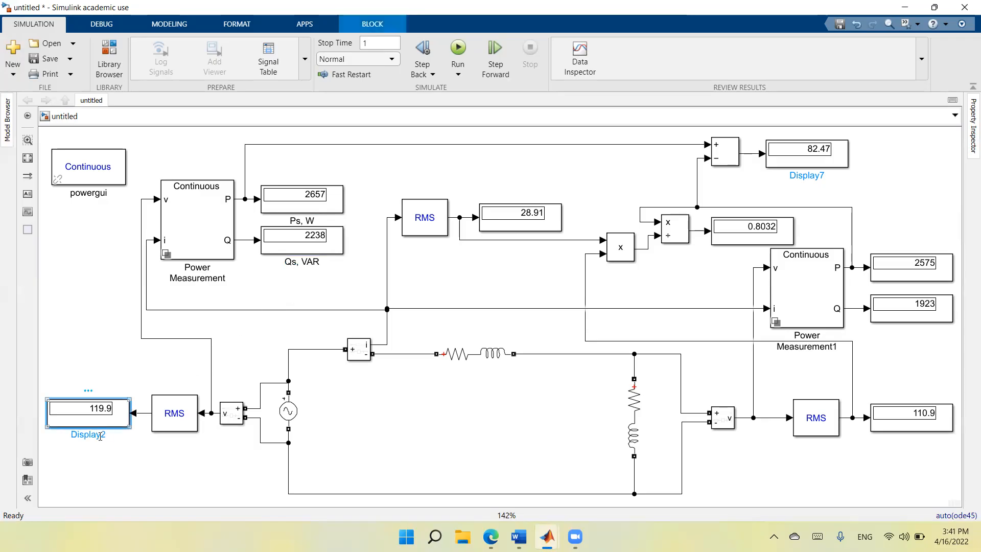
pyautogui.doubleClick(101, 435)
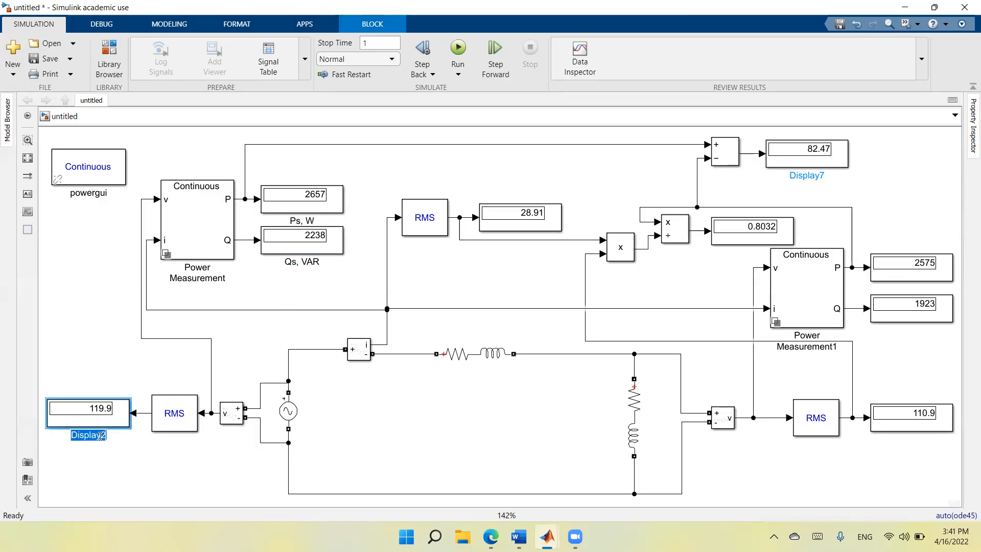
pyautogui.write('Vs, ')
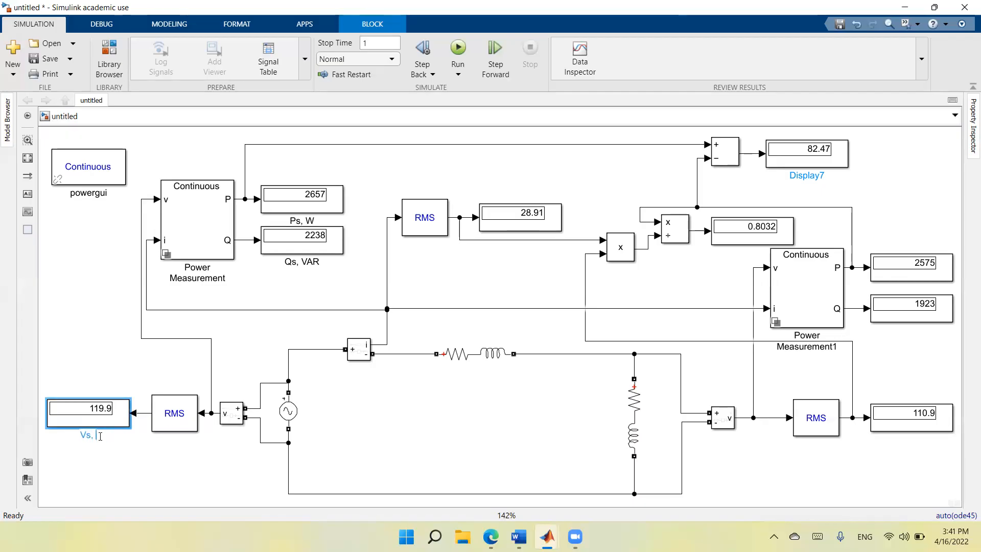
pyautogui.write('V')
pyautogui.click(124, 453)
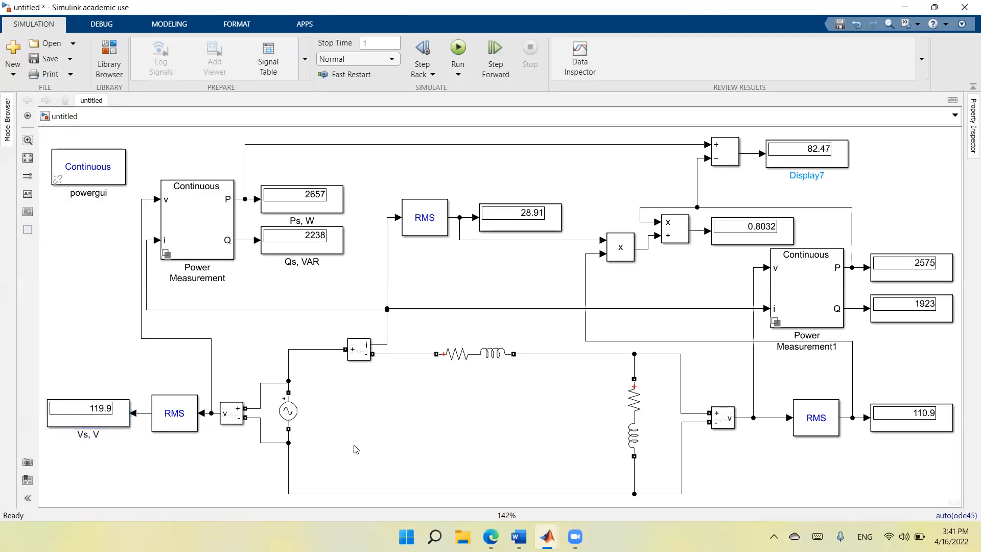
# Rename the RMS current display as "Il, A" and move it slightly upward so its label clears the signal line.
pyautogui.click(510, 228)
pyautogui.doubleClick(514, 238)
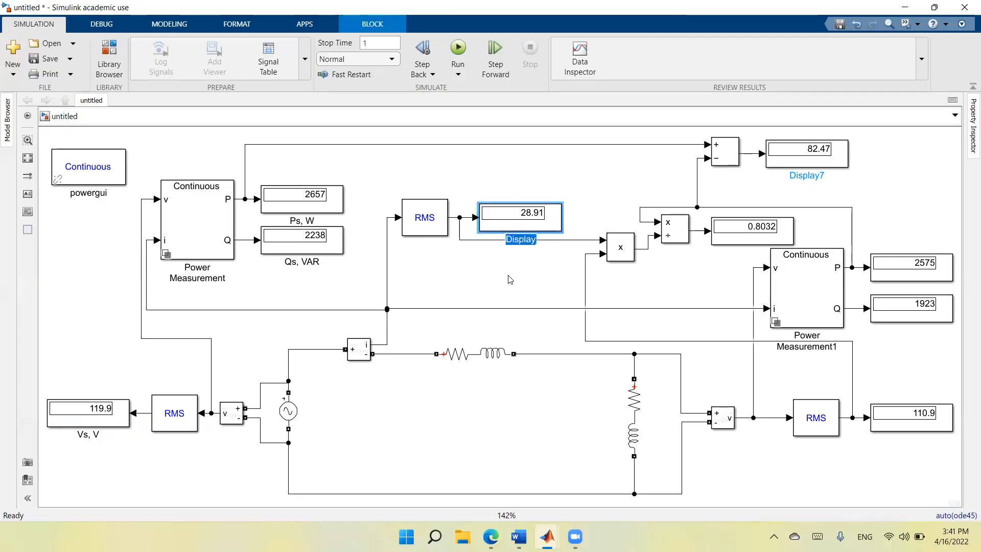
pyautogui.press('BackSpace')
pyautogui.write('A')
pyautogui.click(509, 279)
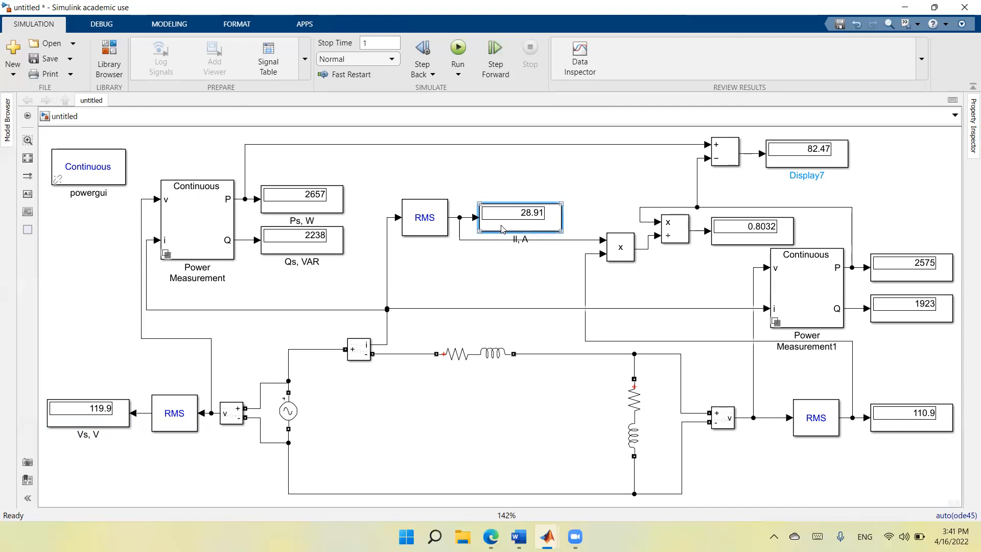
pyautogui.moveTo(499, 227); pyautogui.dragTo(499, 209)
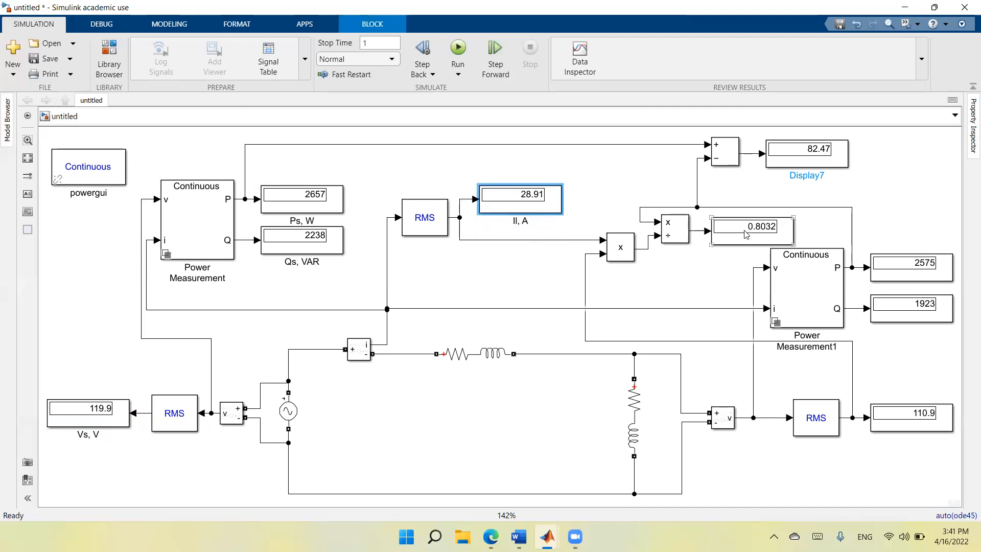
# Rename the display at the Subtract output as "Ploss, W".
pyautogui.click(804, 167)
pyautogui.click(803, 175)
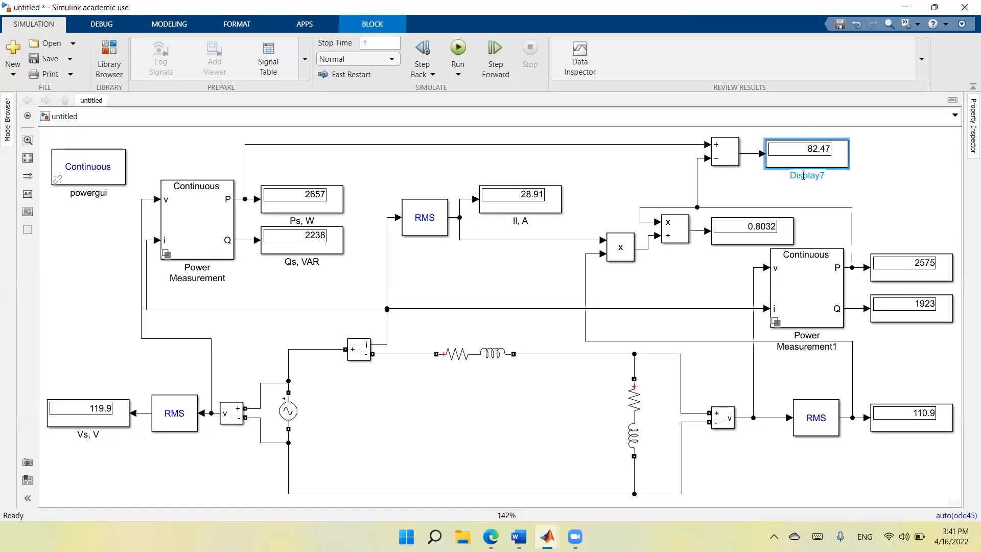
pyautogui.doubleClick(803, 176)
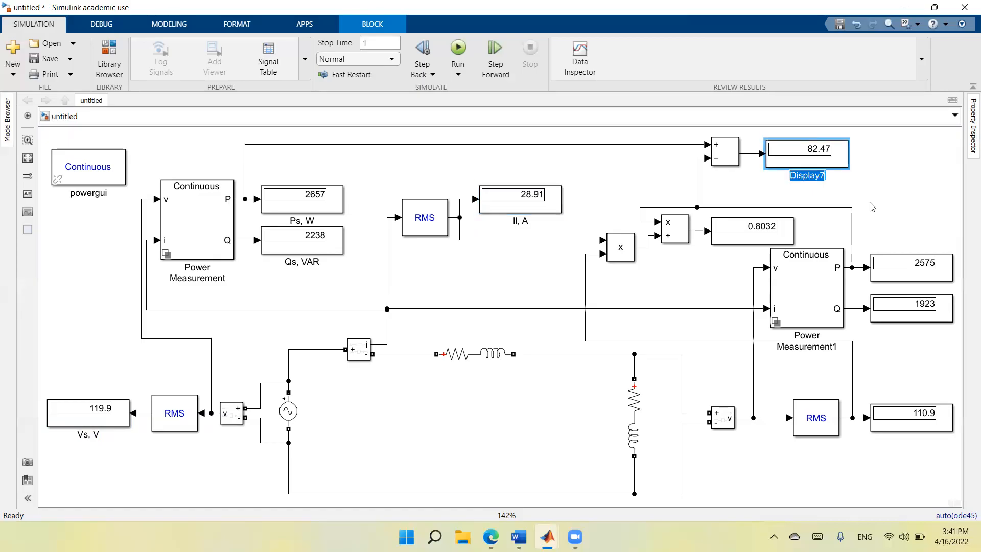
pyautogui.write('Ploss, W')
pyautogui.click(900, 195)
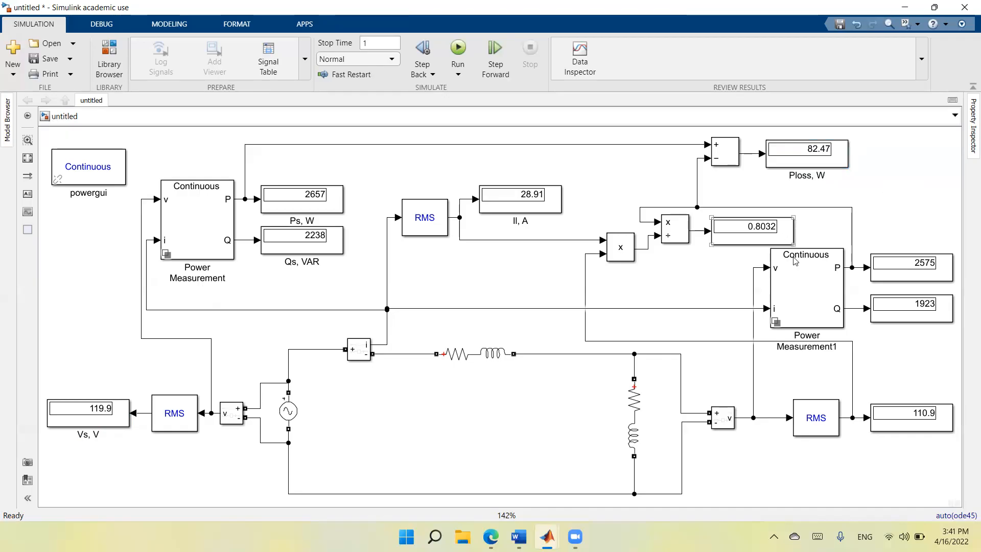
# Rename the load RMS voltage display as "VL, V".
pyautogui.click(913, 428)
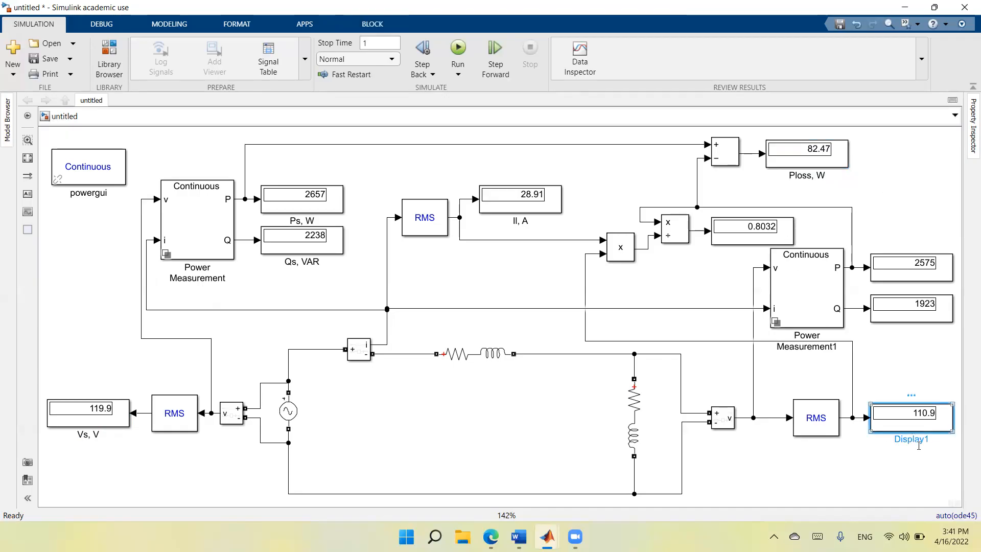
pyautogui.doubleClick(911, 439)
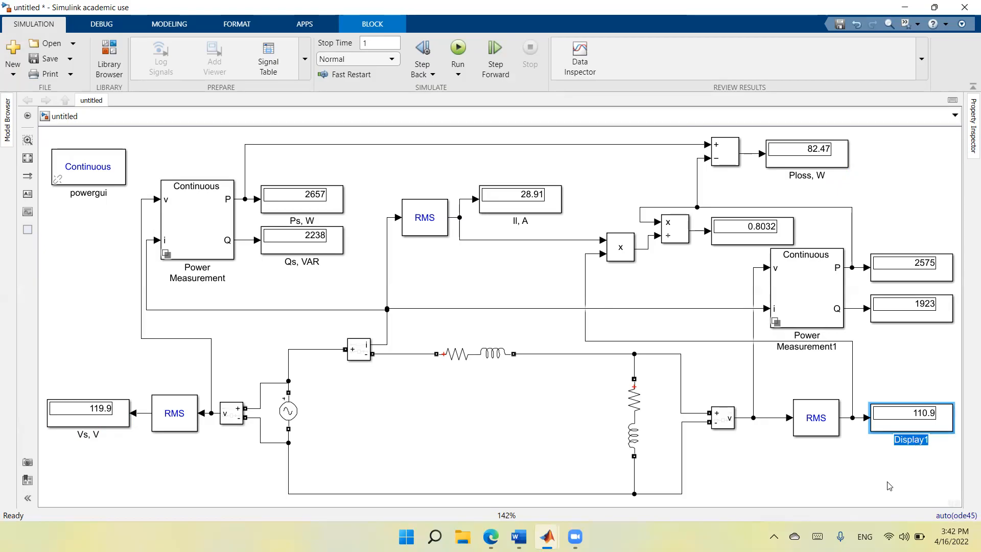
pyautogui.write('V')
pyautogui.write('l, ')
pyautogui.write('V')
pyautogui.write('L')
# Capitalize the L in the power loss display's name so it reads "PLoss, W".
pyautogui.click(802, 174)
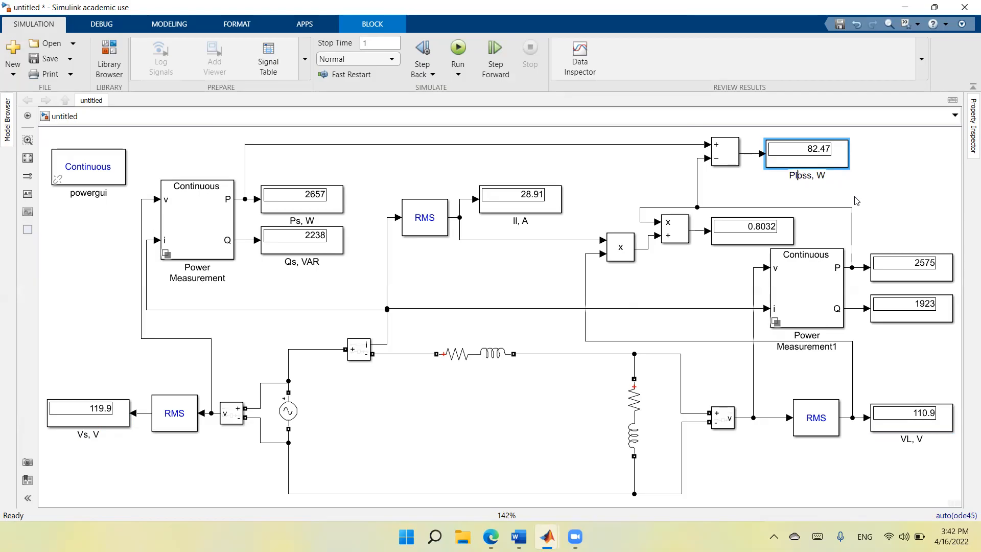
pyautogui.press('Delete')
pyautogui.write('L')
pyautogui.click(919, 187)
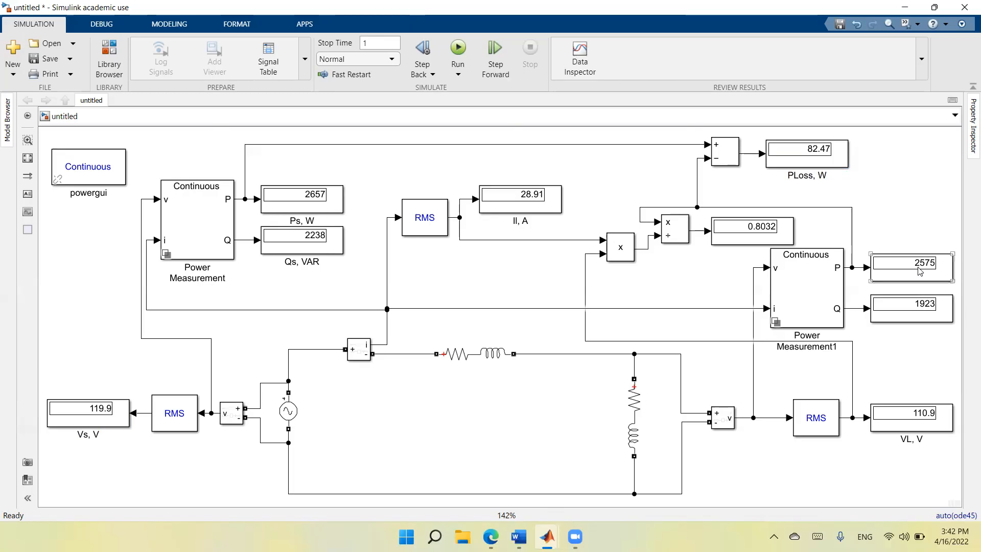
# Rename the load active power display at the P output of Power Measurement1 as "PL, W".
pyautogui.click(917, 283)
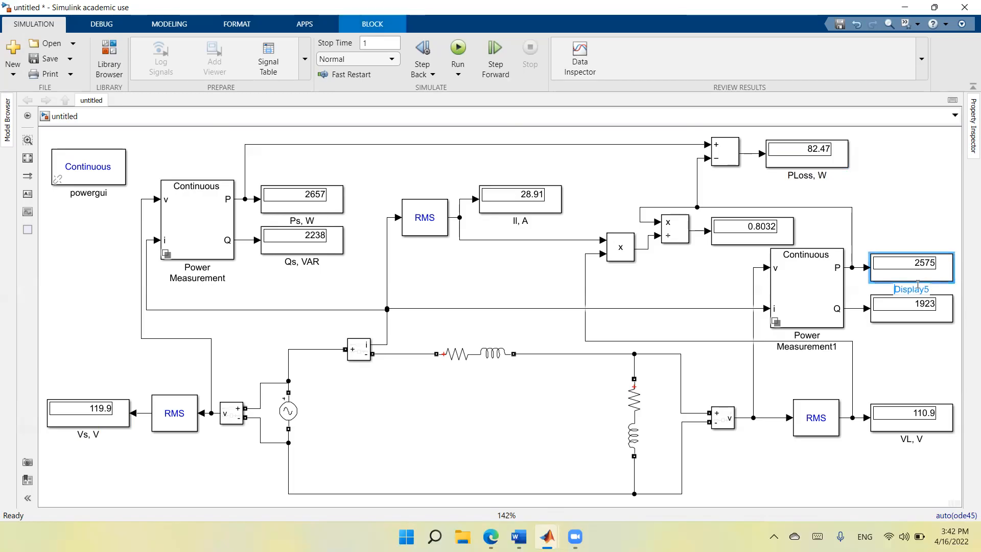
pyautogui.doubleClick(918, 285)
pyautogui.write('PL, W')
# Rename the load reactive power display at the Q output of Power Measurement1 as "QL, VAR".
pyautogui.click(918, 321)
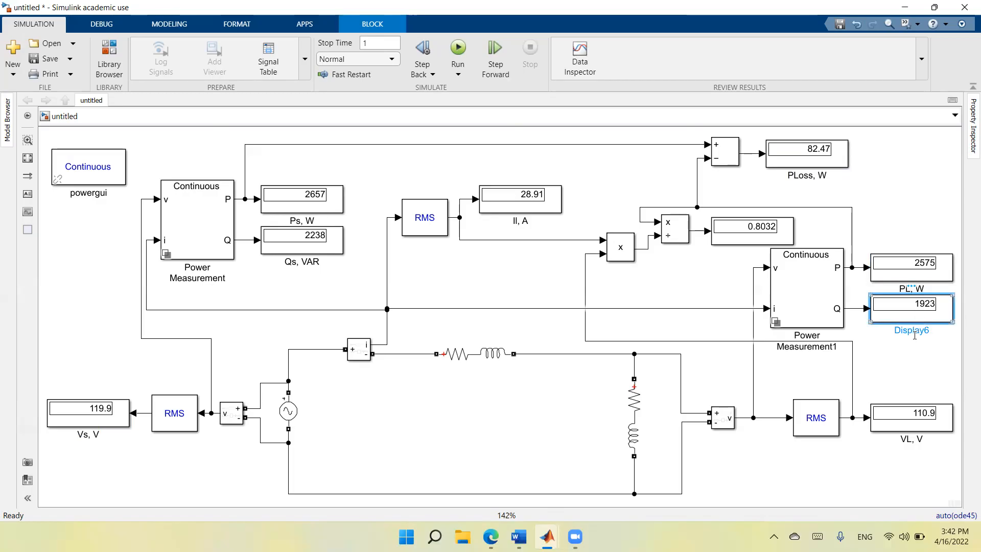
pyautogui.doubleClick(914, 330)
pyautogui.write('QL, VAR')
pyautogui.click(927, 203)
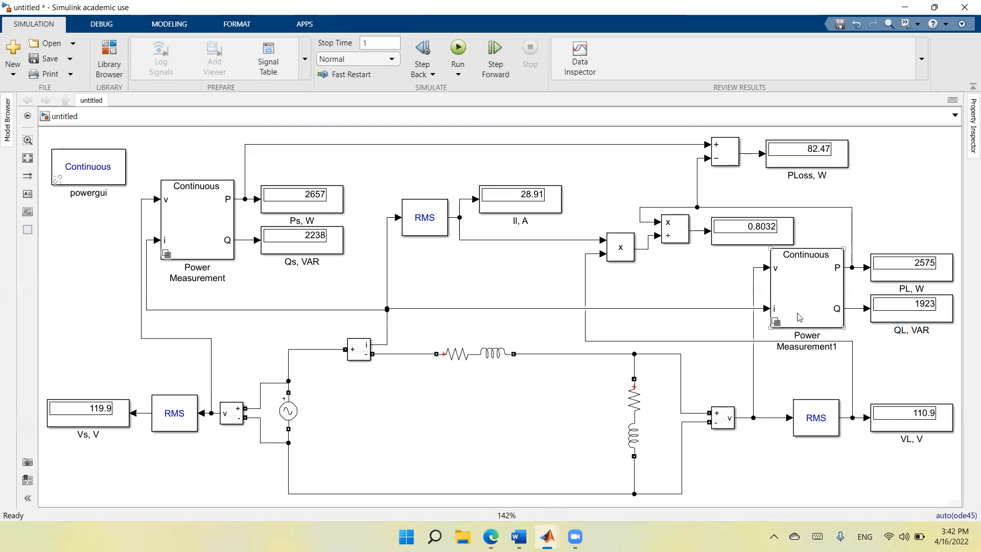
# Rename the display at the Divide block's output as "PF".
pyautogui.click(737, 244)
pyautogui.click(747, 254)
pyautogui.doubleClick(746, 255)
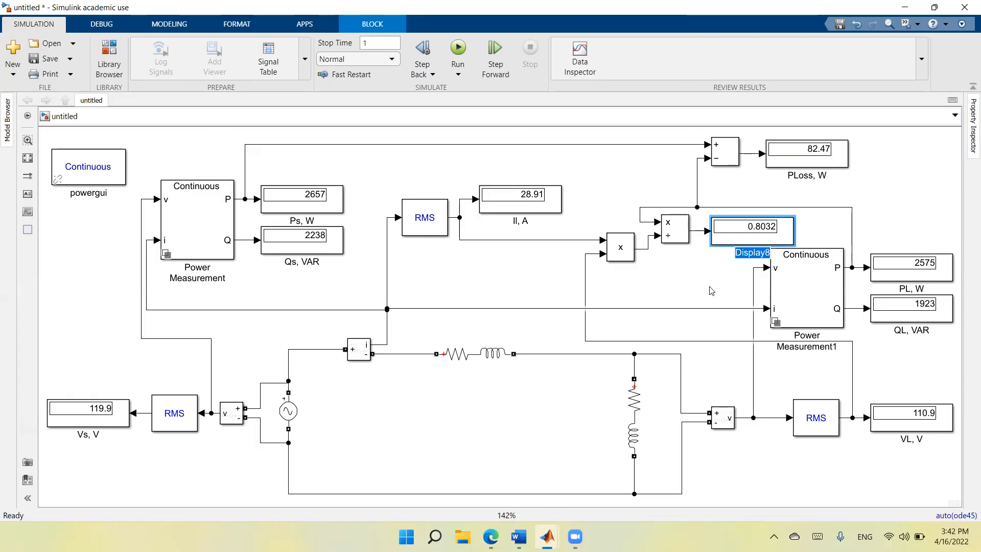
pyautogui.write('PF')
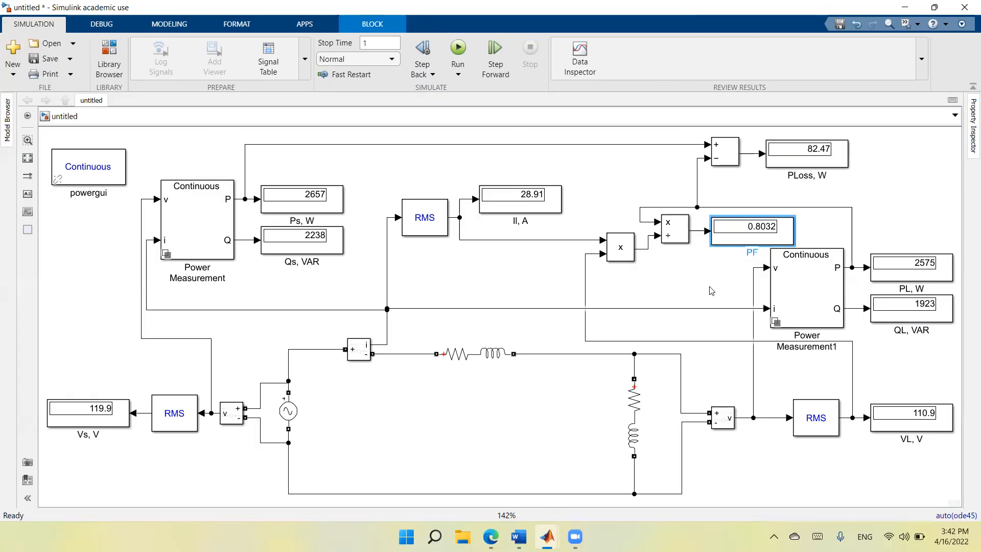
pyautogui.click(710, 289)
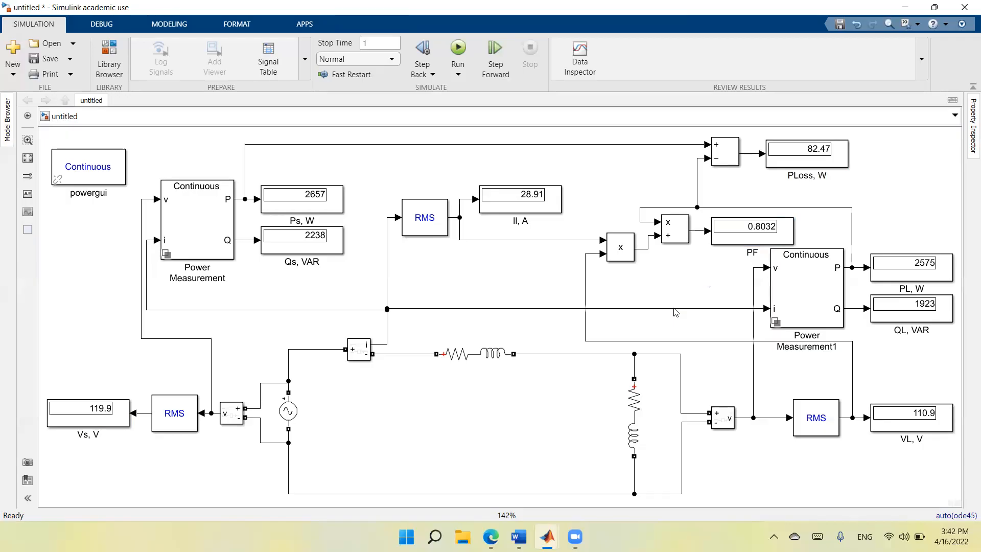
# Capitalize the subscript in the RMS current display's name so it reads "IL, A".
pyautogui.click(524, 221)
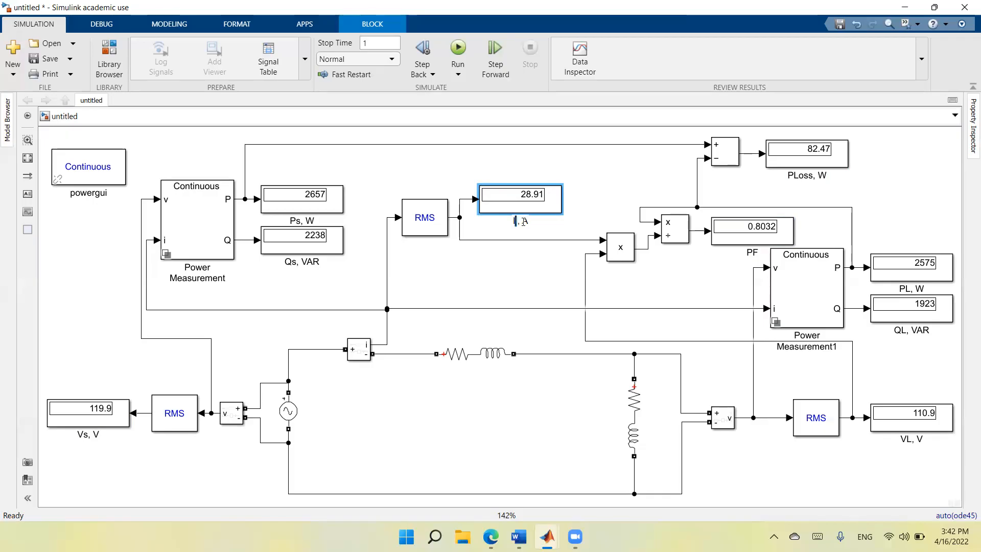
pyautogui.write('L')
pyautogui.click(615, 165)
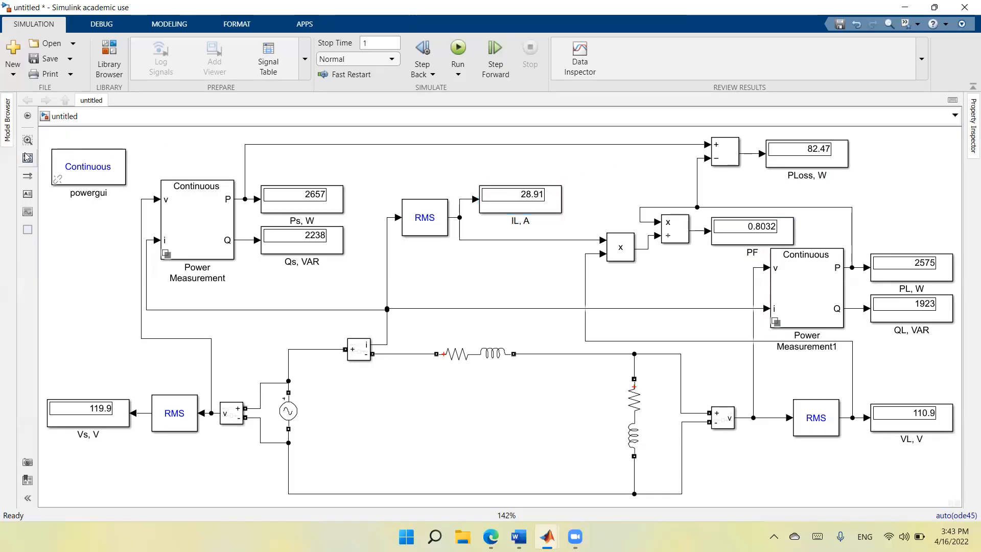
pyautogui.click(458, 51)
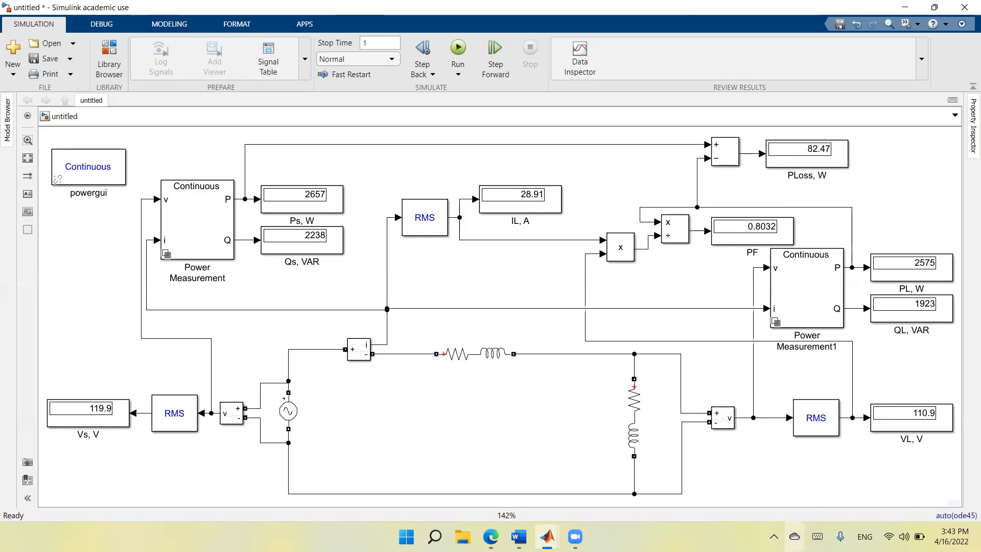
pyautogui.click(521, 187)
pyautogui.click(810, 140)
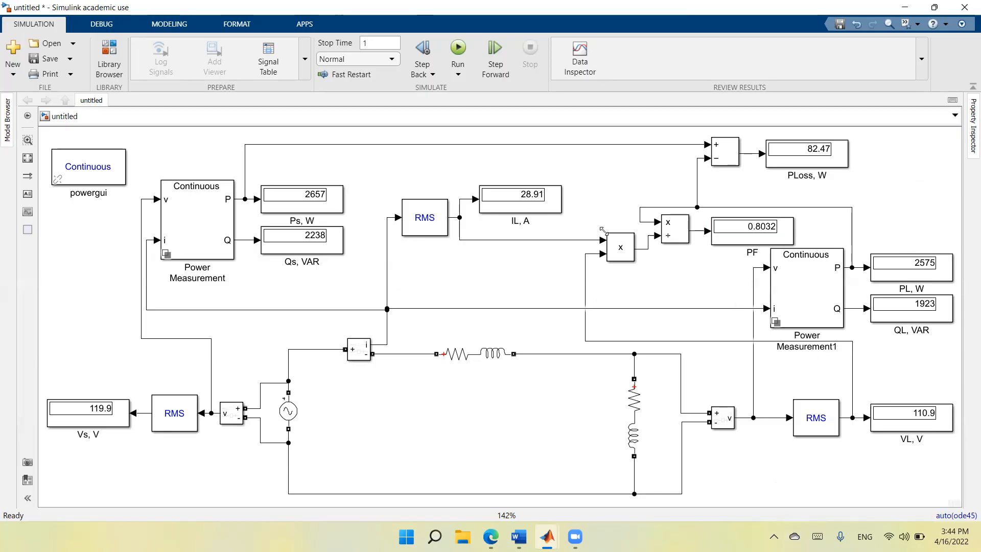
# Set the background color of the "IL, A" display to green.
pyautogui.click(557, 213)
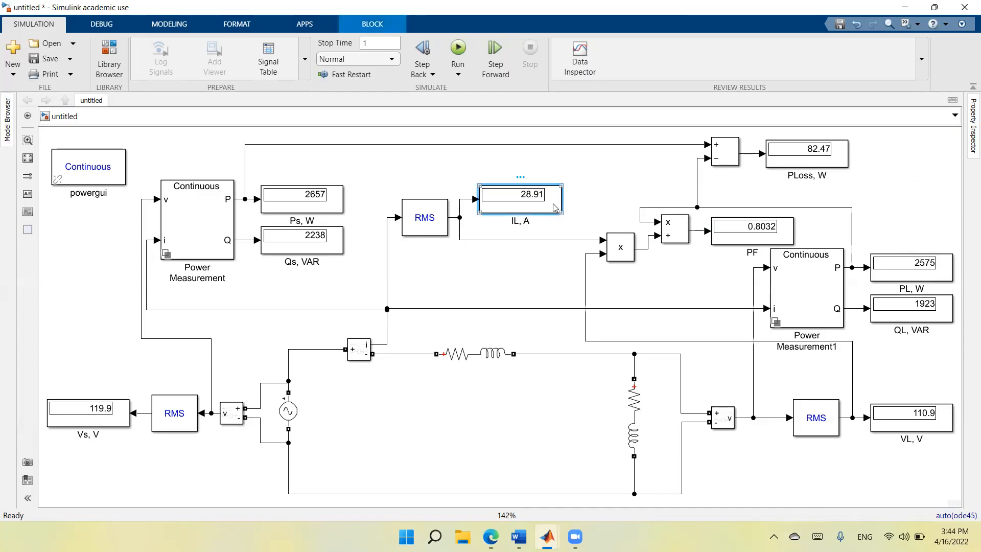
pyautogui.rightClick(555, 207)
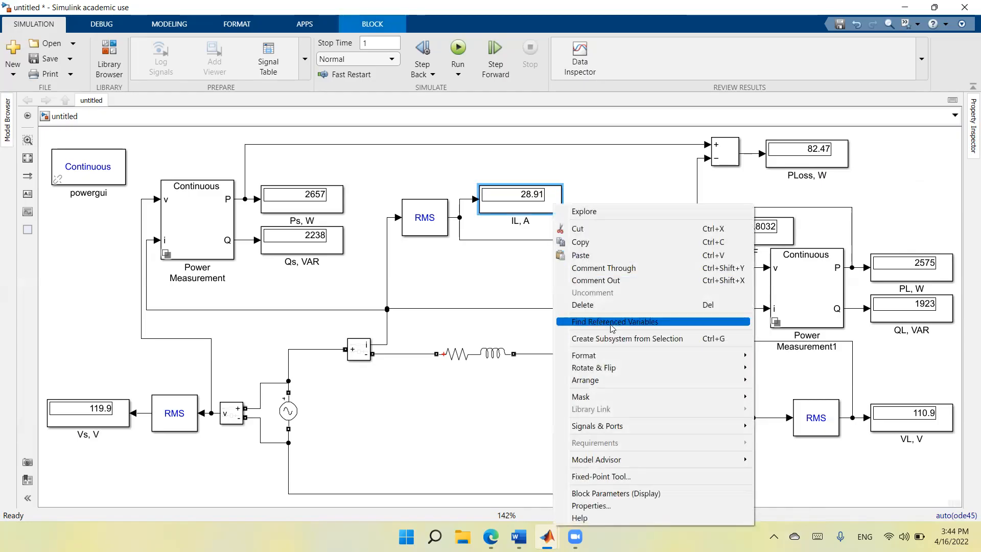
pyautogui.moveTo(615, 354)
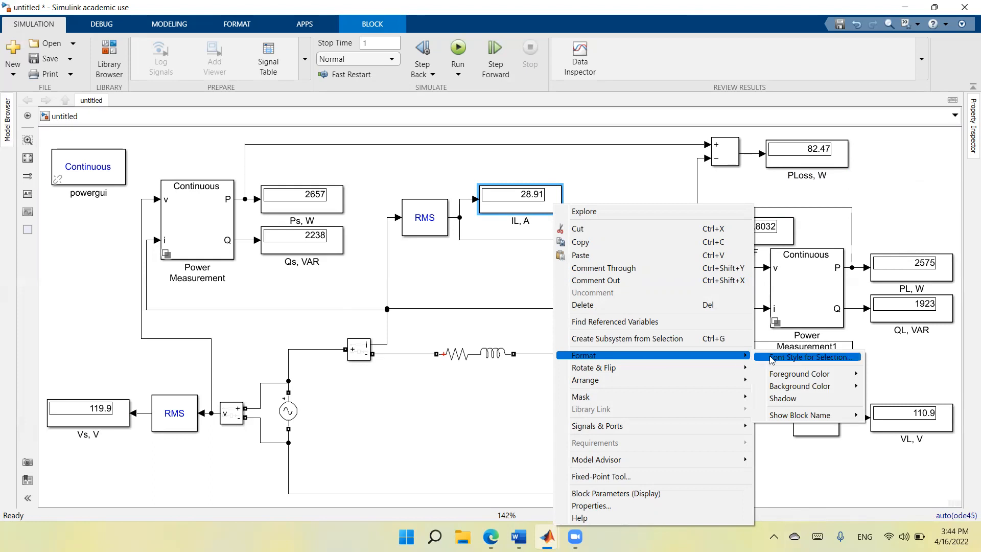
pyautogui.moveTo(787, 390)
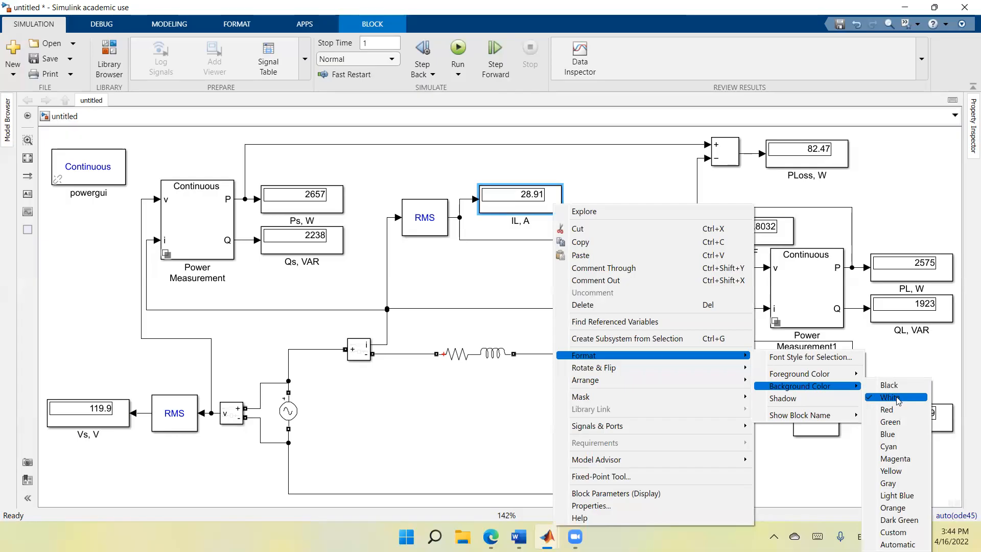
pyautogui.click(897, 428)
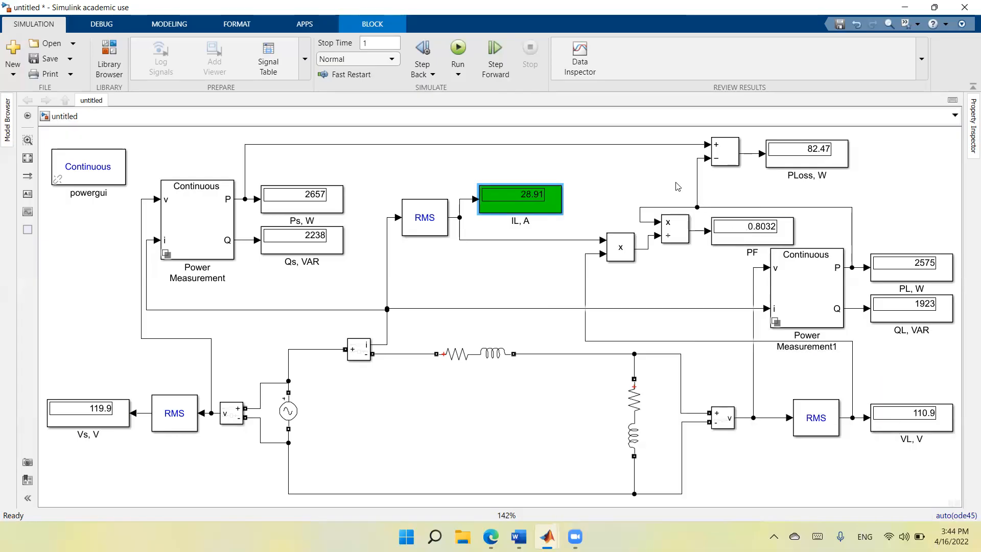
# Try a green foreground color on the "PLoss, W" display and undo it.
pyautogui.click(816, 164)
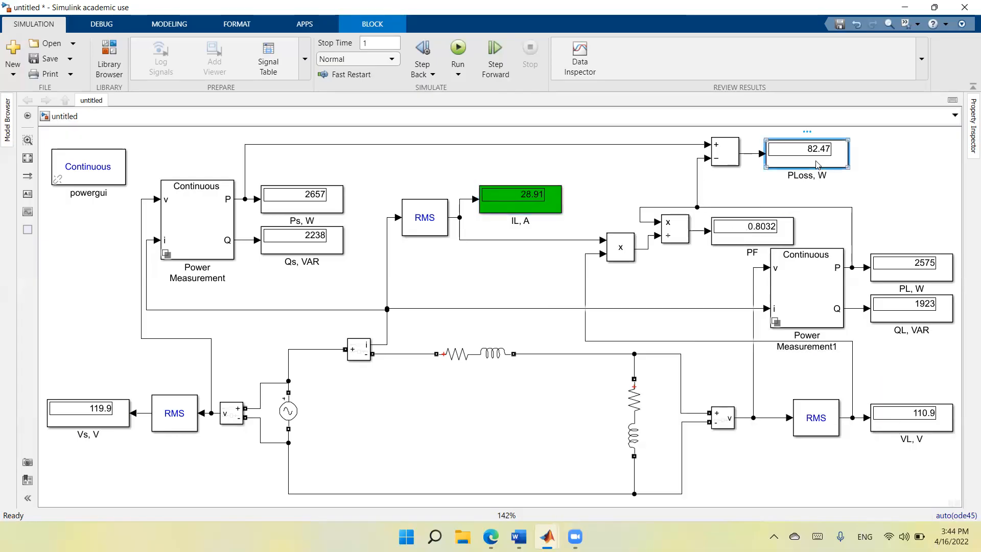
pyautogui.rightClick(816, 164)
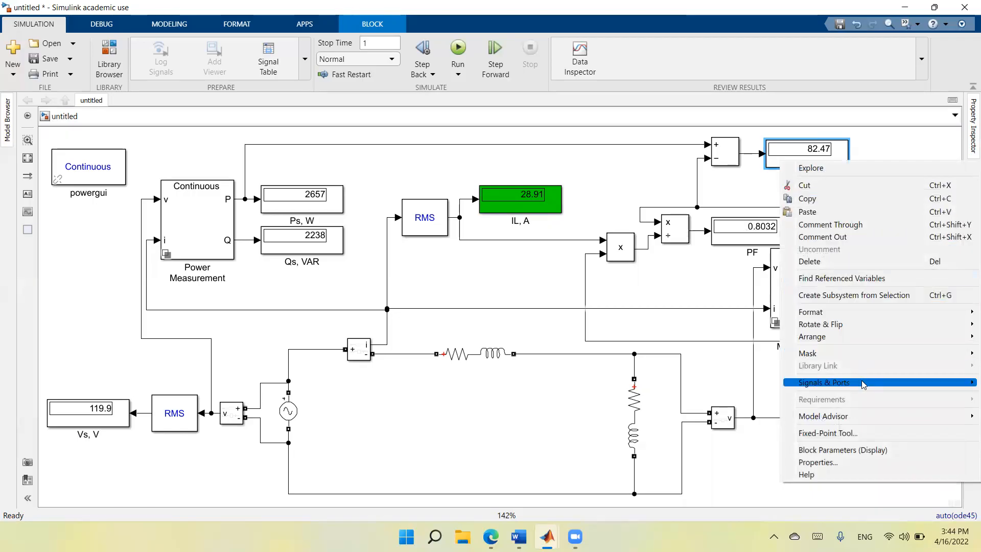
pyautogui.moveTo(833, 312)
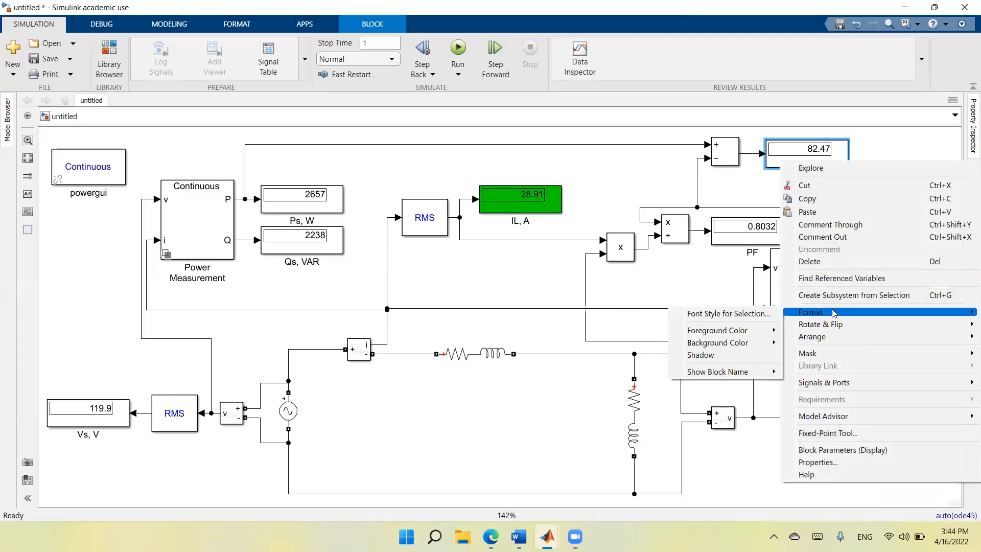
pyautogui.moveTo(726, 330)
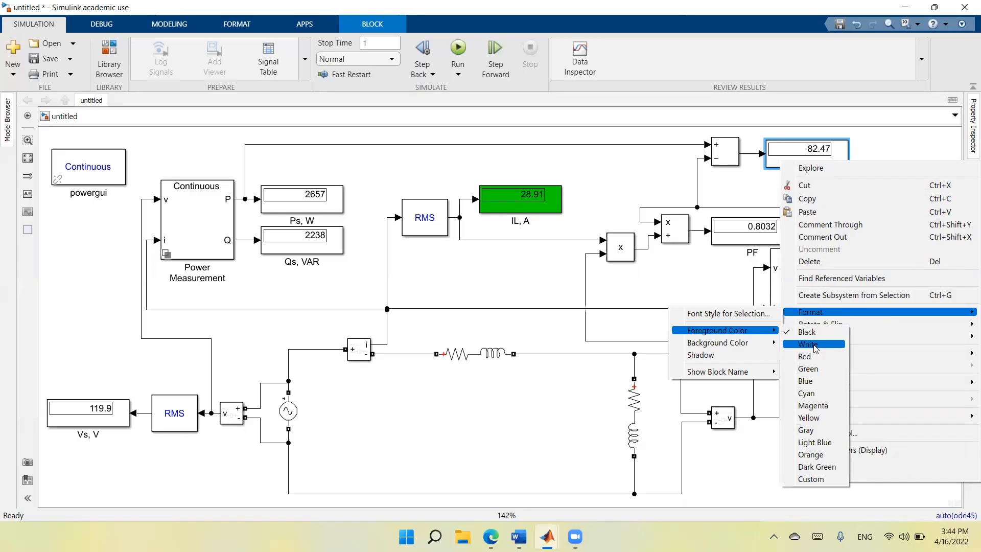
pyautogui.click(820, 370)
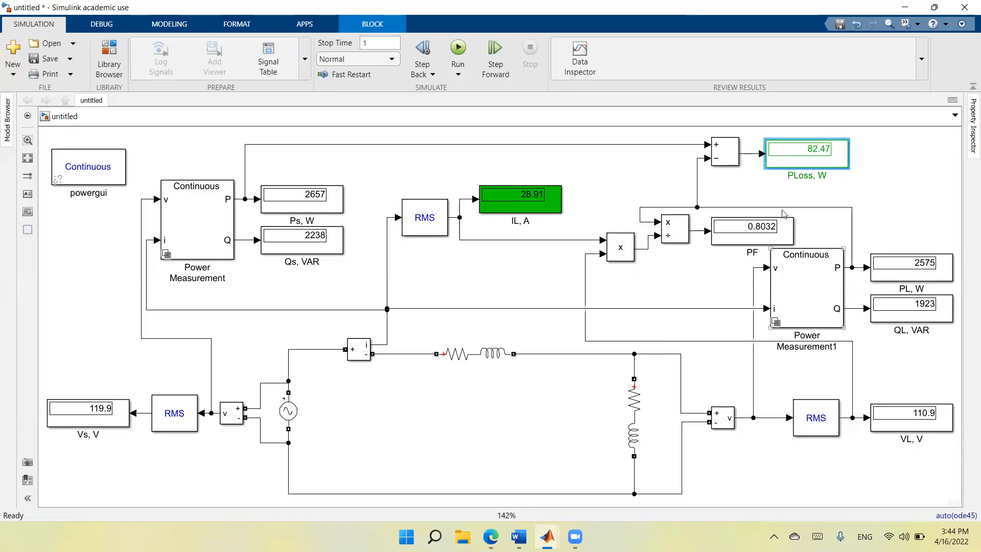
pyautogui.rightClick(781, 160)
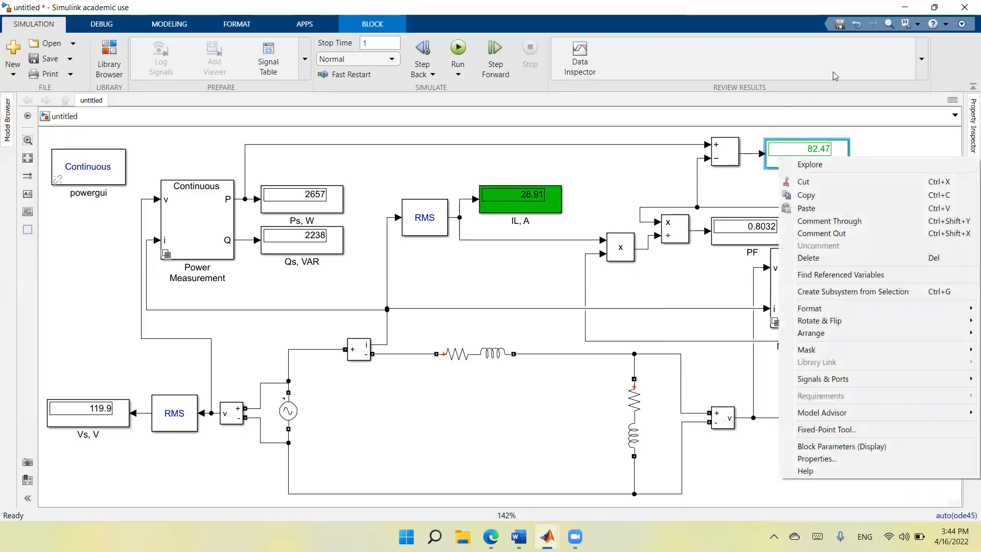
pyautogui.click(858, 25)
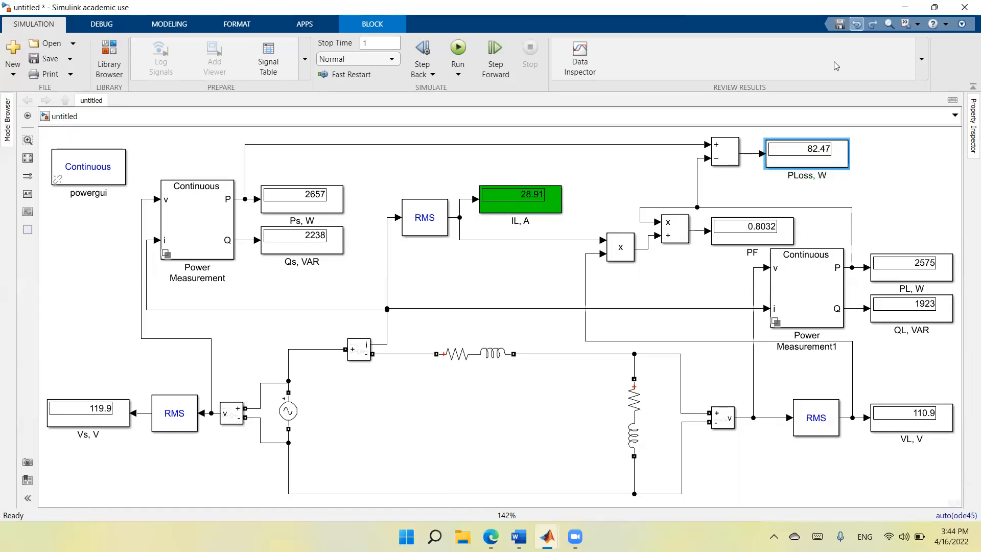
# Set the background color of the "PLoss, W" display to green.
pyautogui.rightClick(799, 154)
pyautogui.moveTo(822, 303)
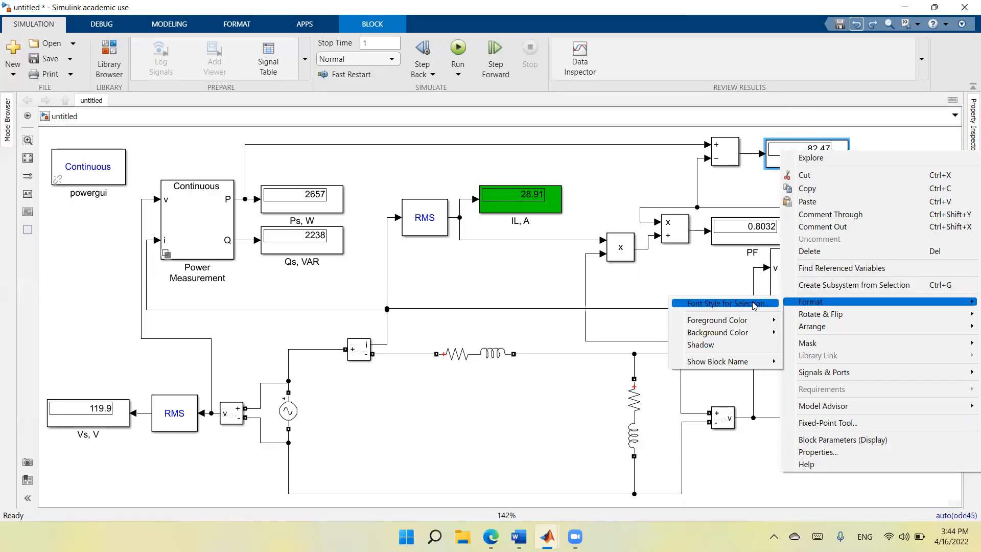
pyautogui.moveTo(744, 338)
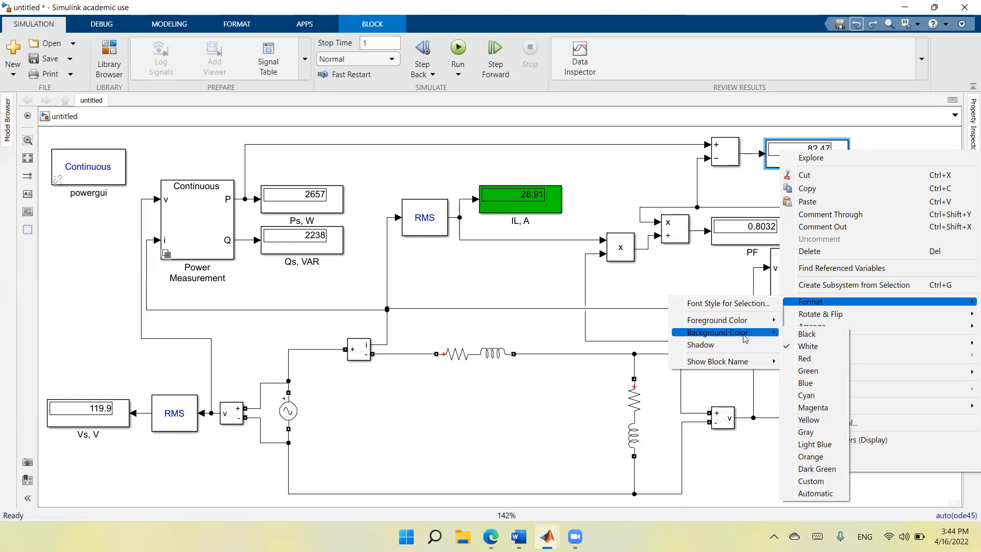
pyautogui.click(811, 375)
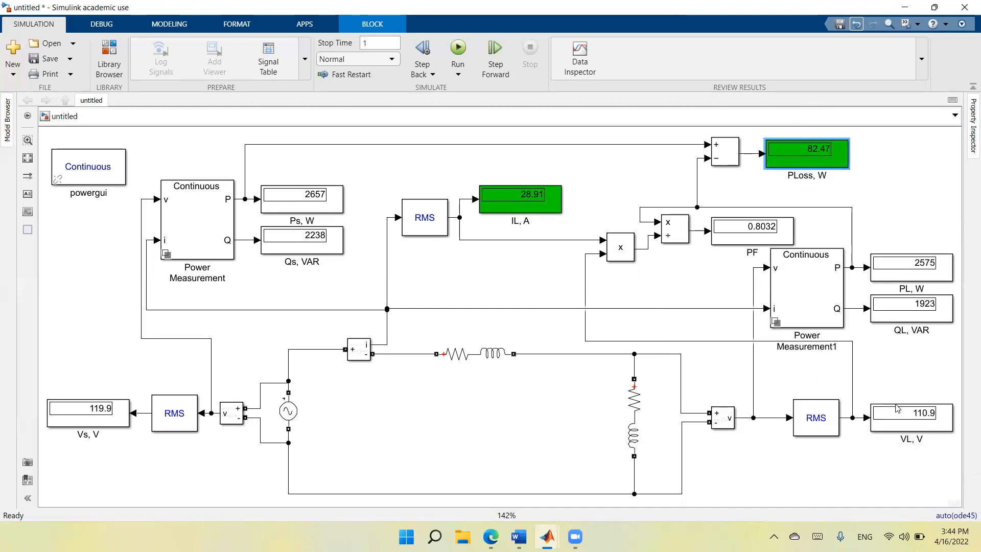
# Set the foreground color of the "PF" display to green.
pyautogui.click(732, 237)
pyautogui.rightClick(731, 238)
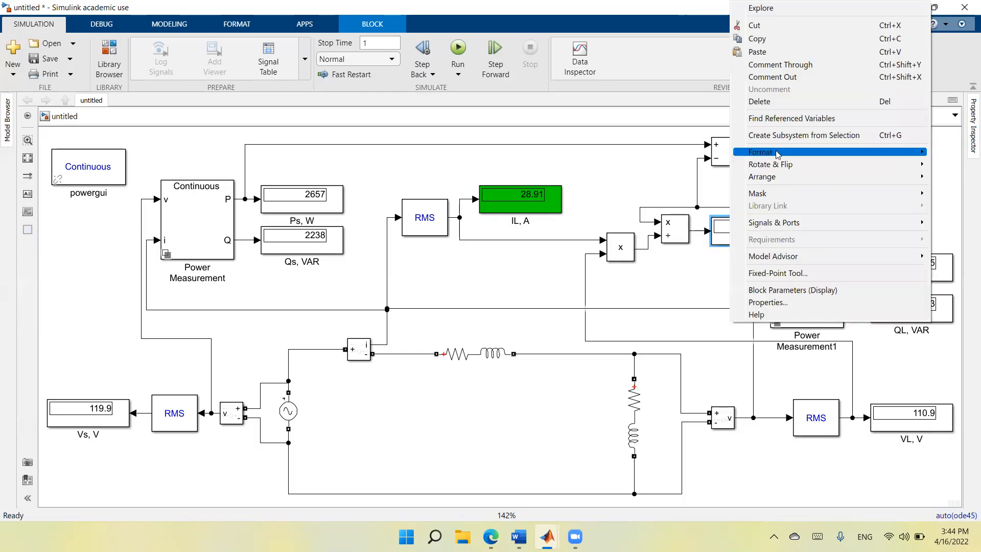
pyautogui.moveTo(775, 150)
pyautogui.moveTo(681, 172)
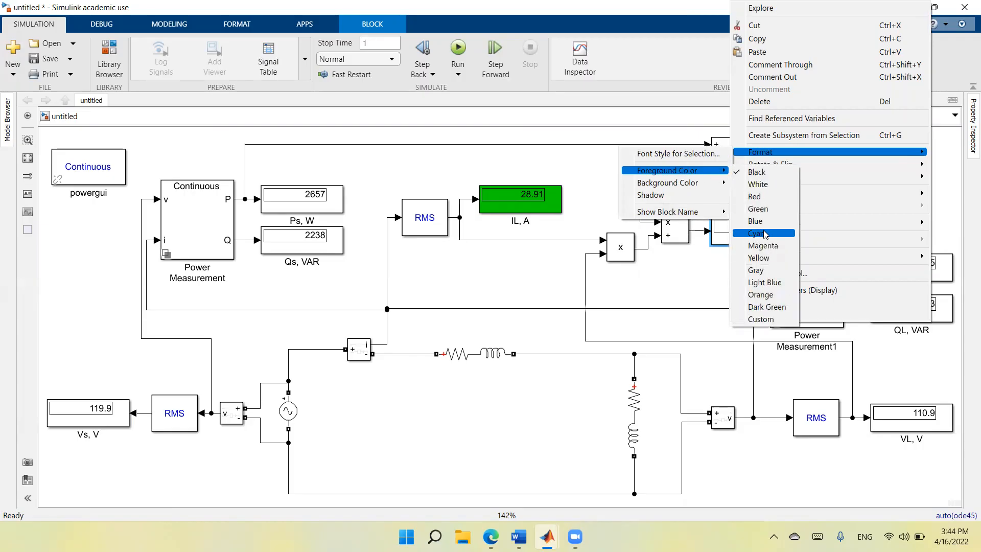
pyautogui.click(762, 214)
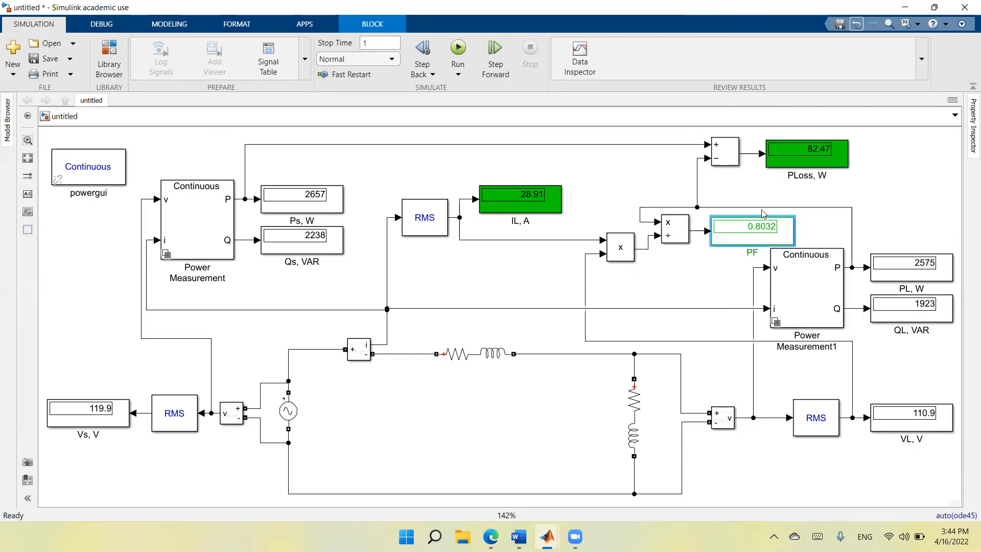
# Set the background color of the "PF" display to green.
pyautogui.rightClick(746, 238)
pyautogui.moveTo(777, 152)
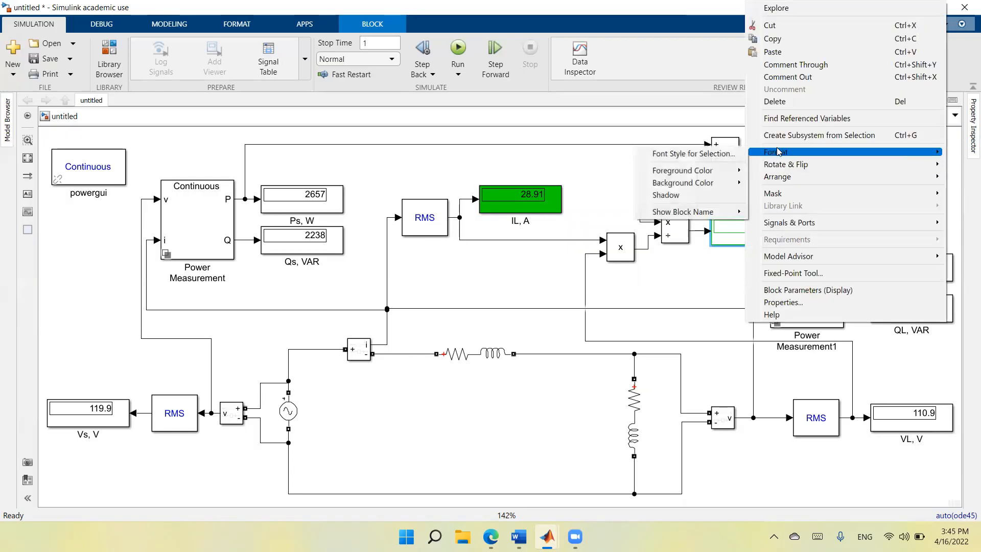
pyautogui.moveTo(705, 184)
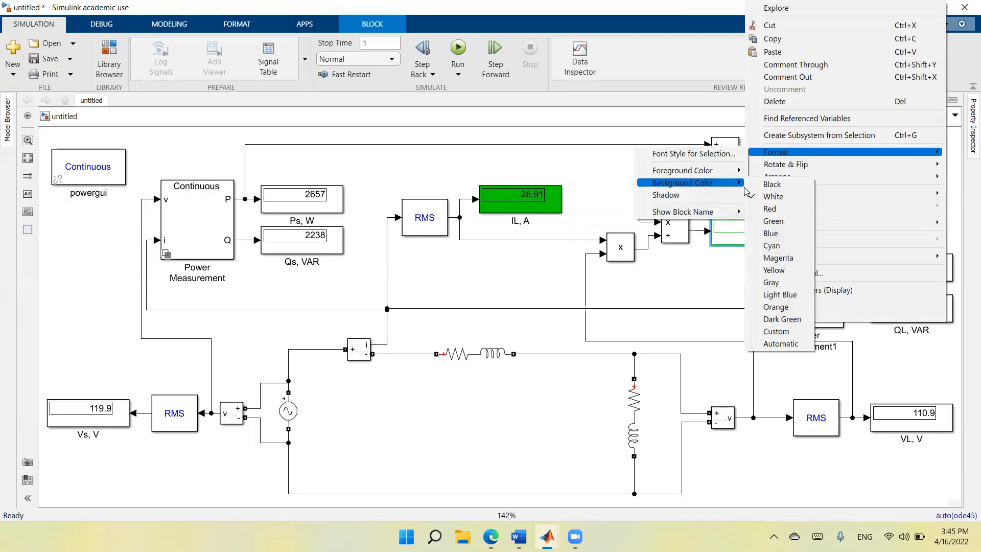
pyautogui.click(773, 221)
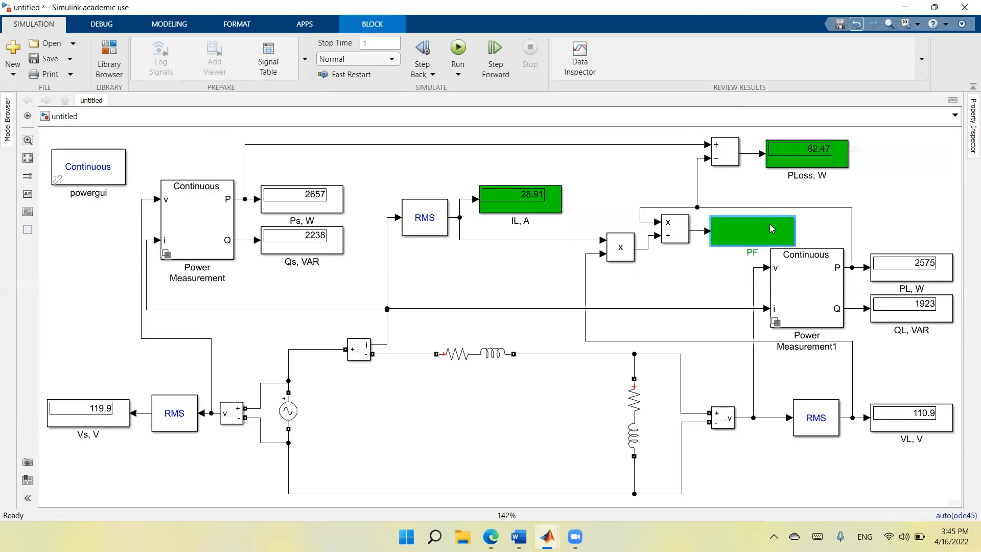
# Set the foreground color of the "PF" display to black and deselect the block.
pyautogui.rightClick(761, 228)
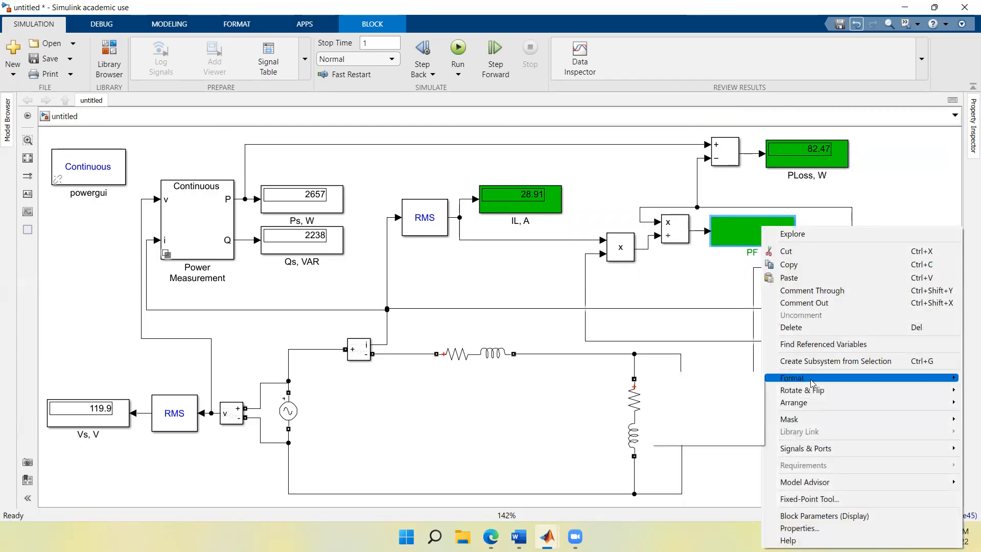
pyautogui.moveTo(811, 381)
pyautogui.moveTo(730, 398)
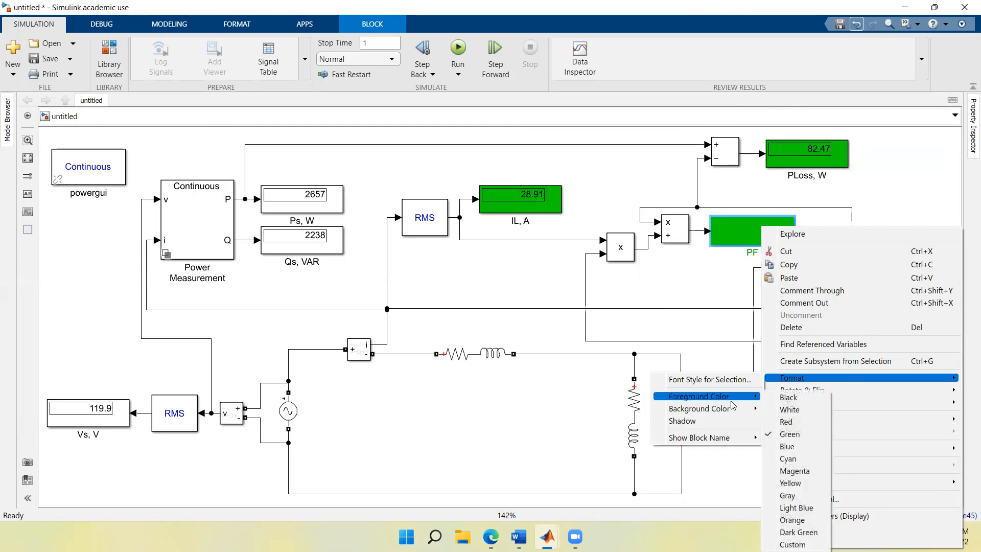
pyautogui.click(797, 398)
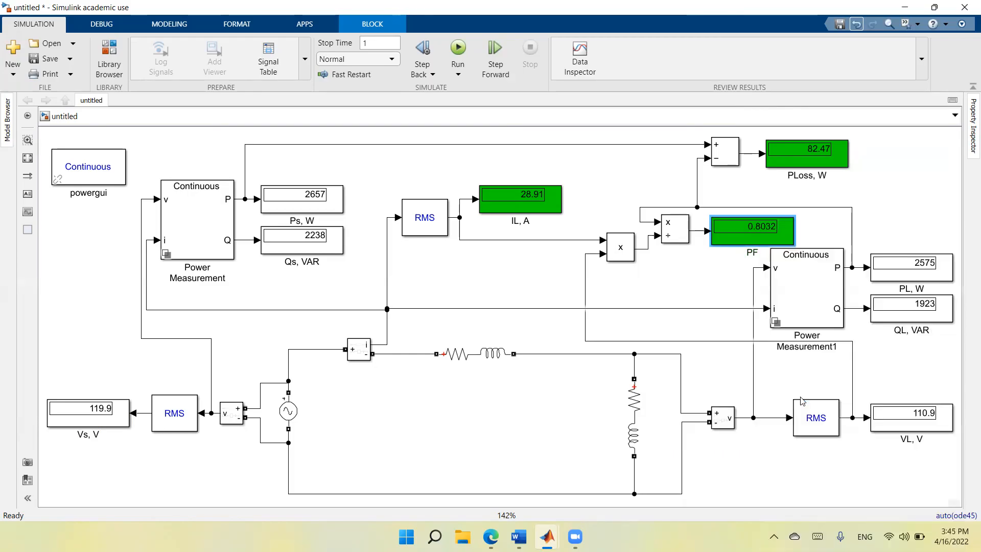
pyautogui.click(912, 189)
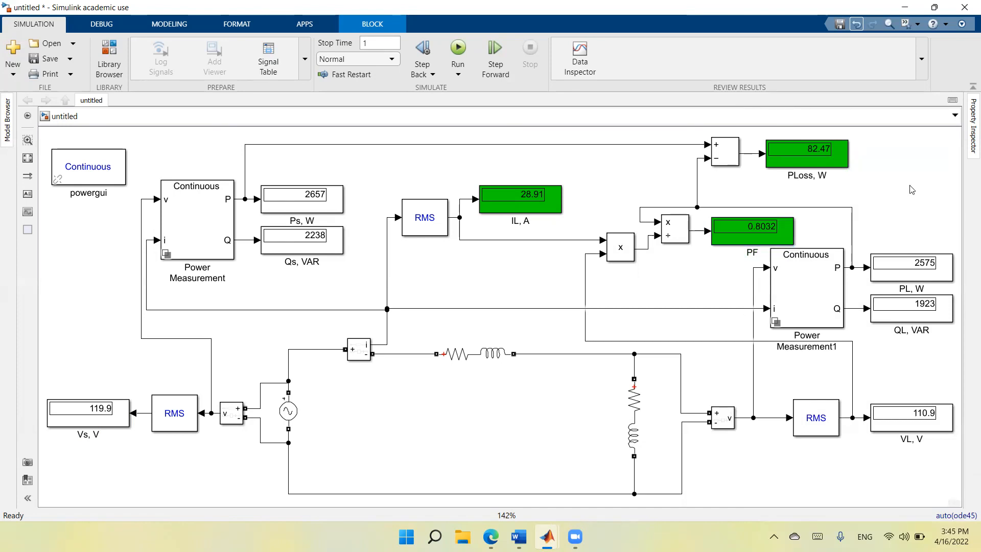
# Set the background color of the "VL, V" display to green and deselect the block.
pyautogui.click(903, 422)
pyautogui.rightClick(902, 427)
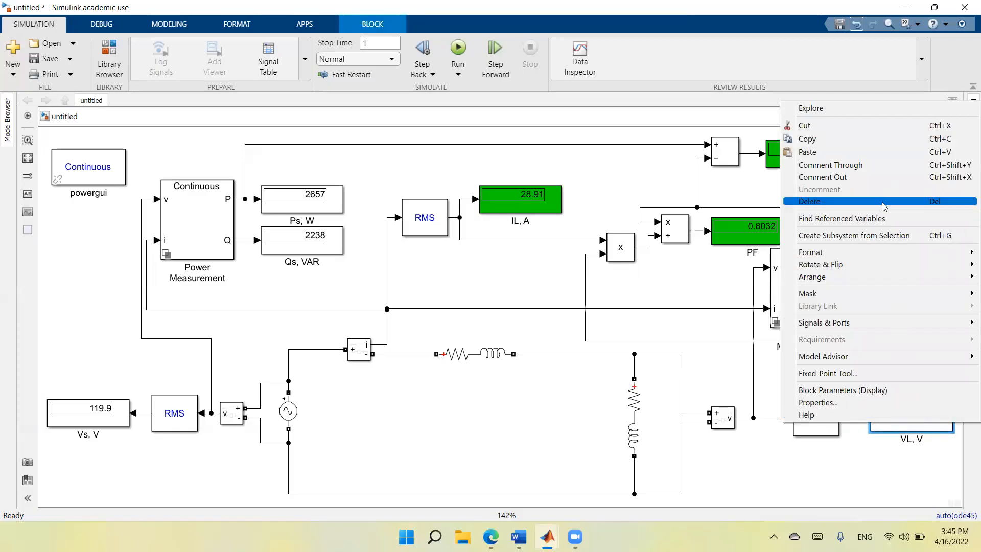
pyautogui.moveTo(875, 252)
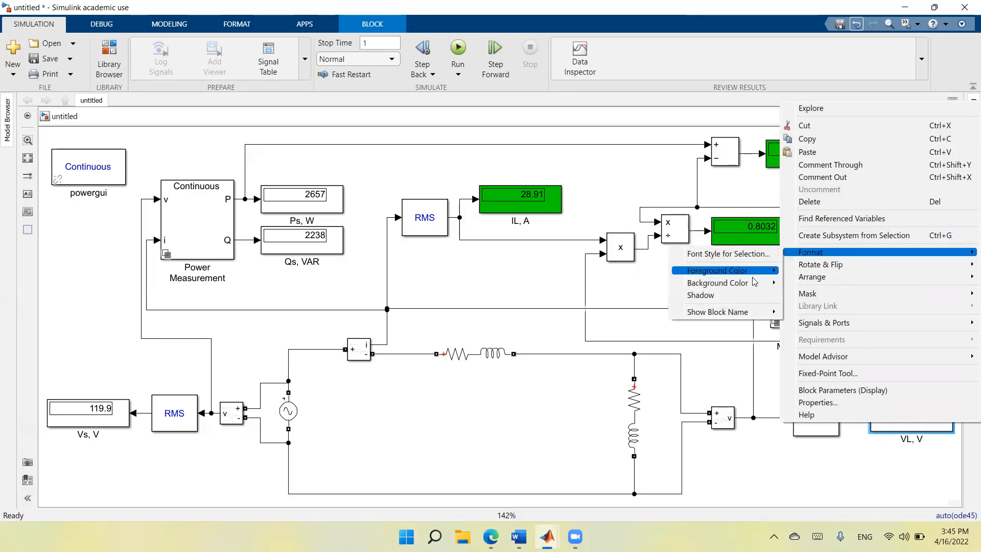
pyautogui.moveTo(751, 286)
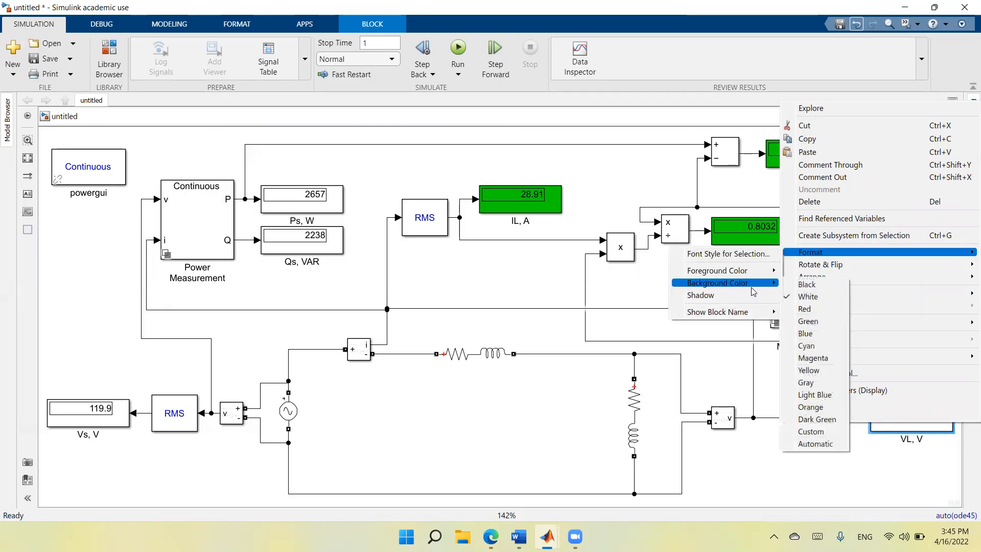
pyautogui.click(808, 321)
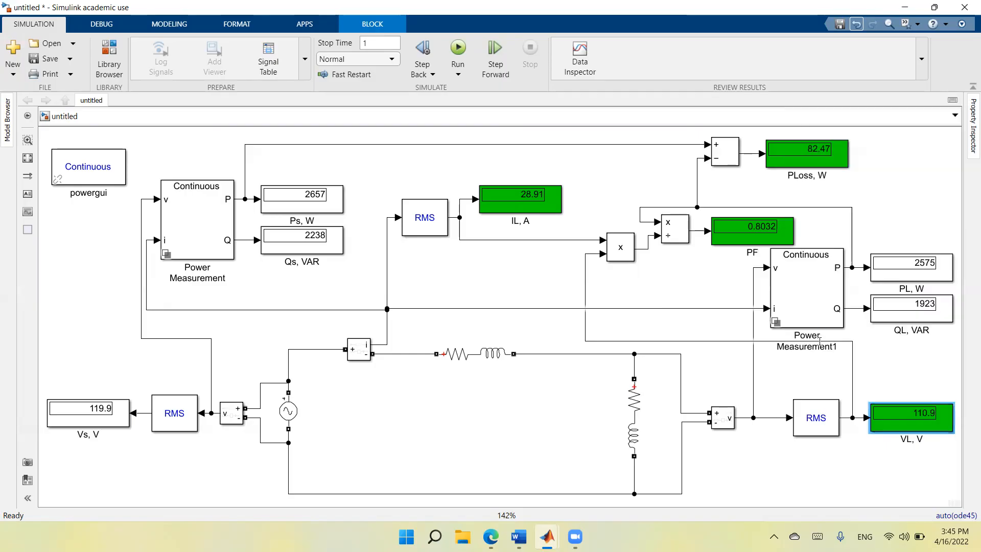
pyautogui.click(840, 485)
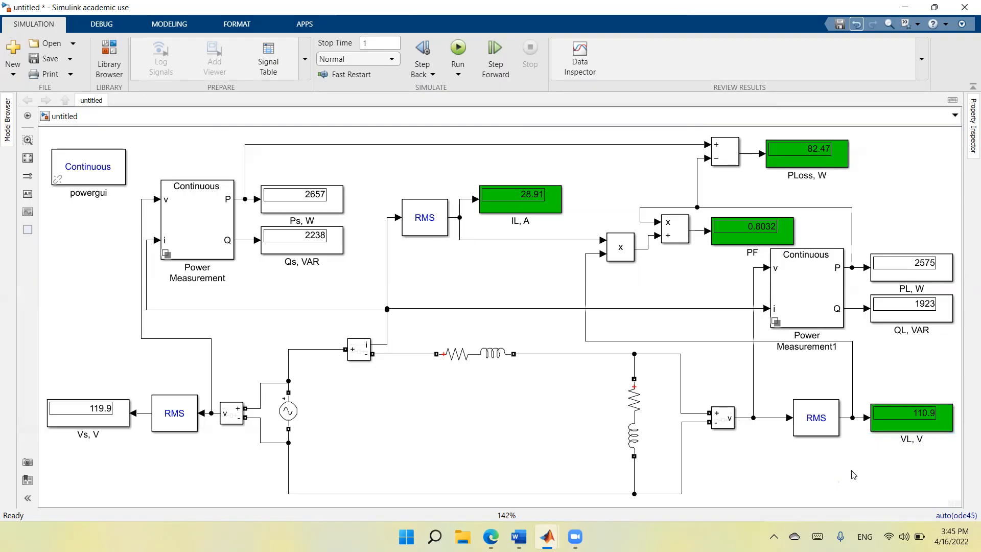
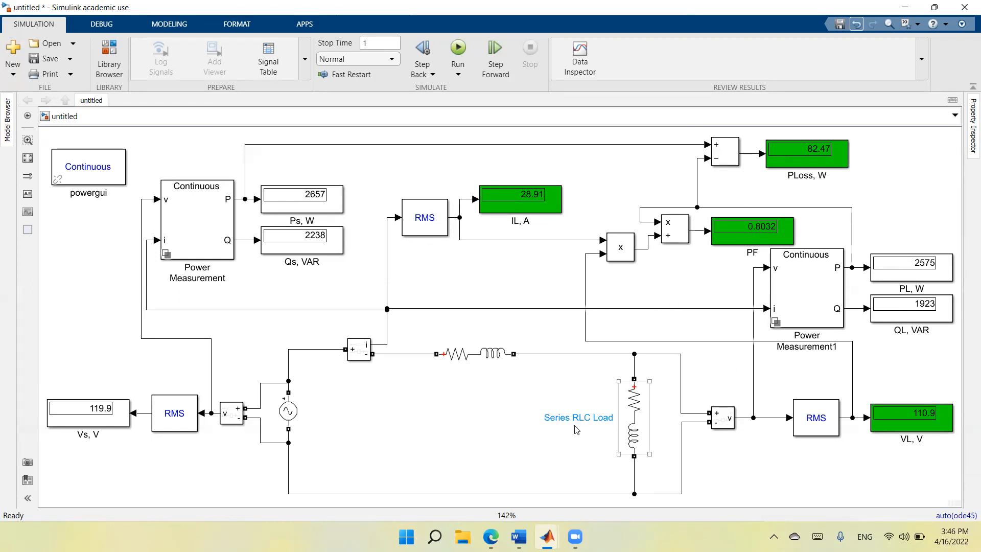
# Duplicate the Series RLC Load block and place the copy in parallel, between the original load and the load voltage measurement.
pyautogui.click(636, 426)
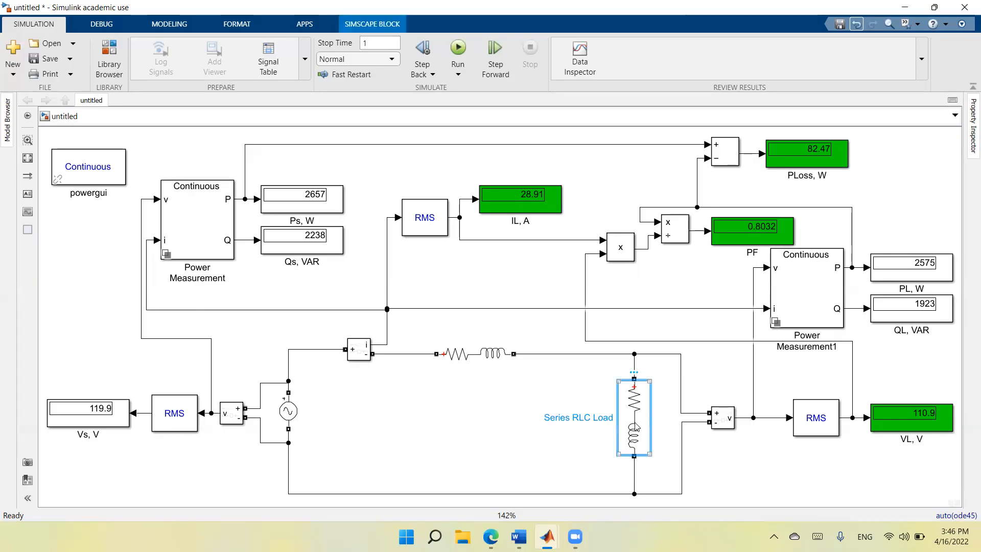
pyautogui.rightClick(636, 427)
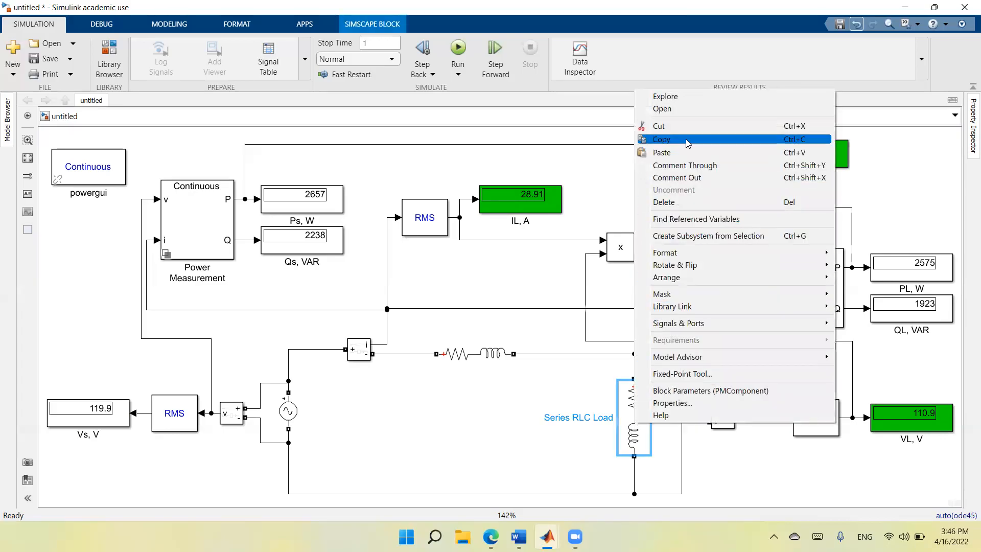
pyautogui.click(661, 139)
pyautogui.click(520, 450)
pyautogui.rightClick(520, 450)
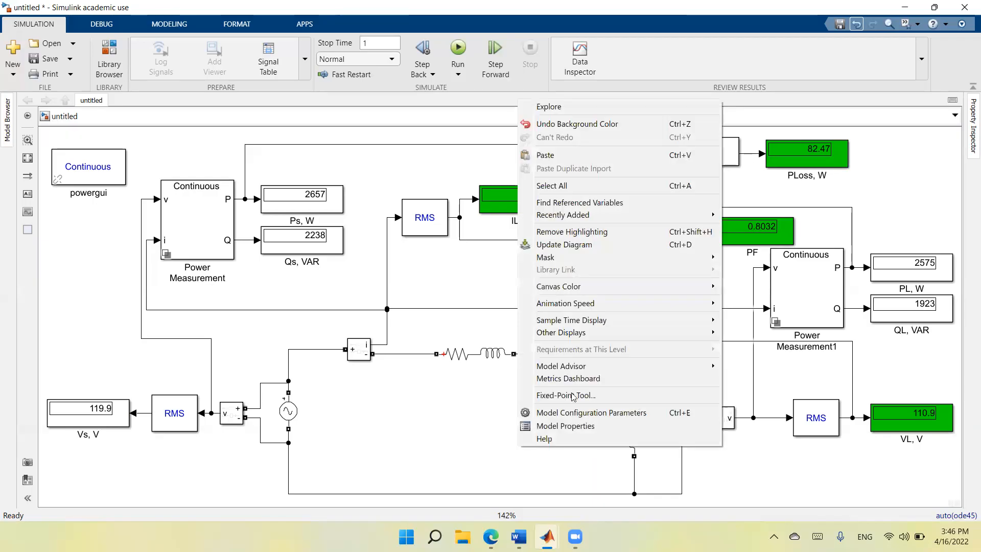
pyautogui.click(601, 152)
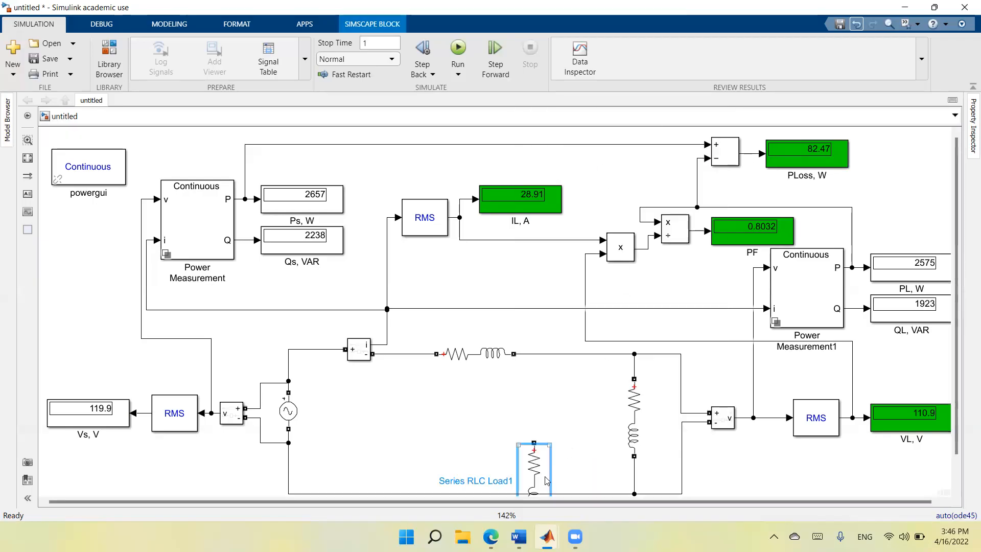
pyautogui.moveTo(541, 462); pyautogui.dragTo(663, 413)
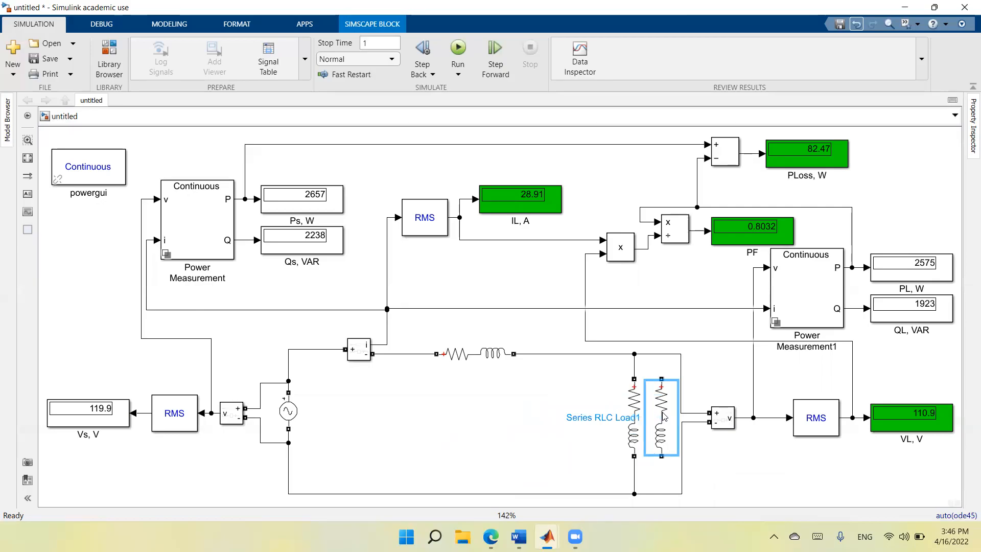
# Connect the copied load's upper terminal to the upper circuit line and its lower terminal to the return line.
pyautogui.click(660, 367)
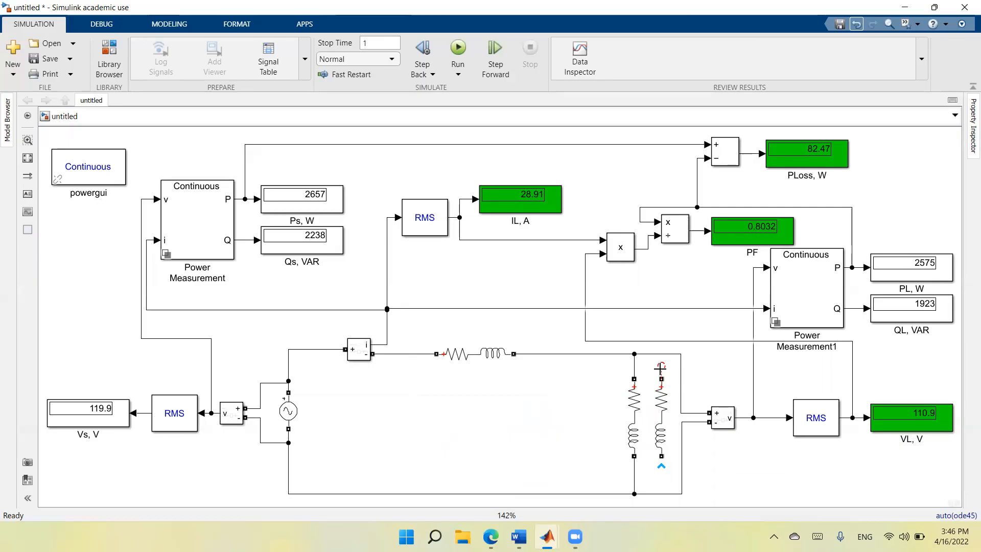
pyautogui.moveTo(661, 378); pyautogui.dragTo(661, 354)
pyautogui.moveTo(661, 457); pyautogui.dragTo(658, 494)
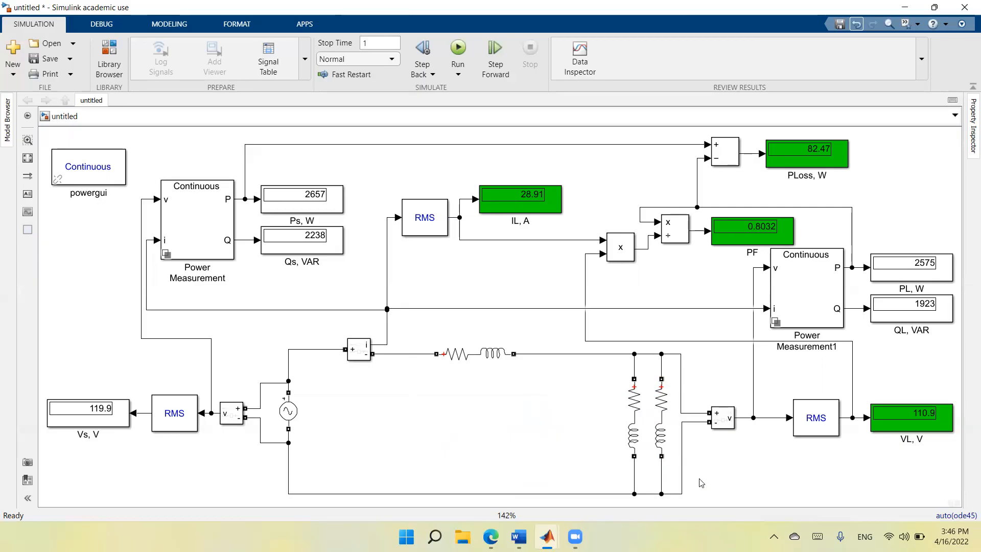
# Make the copied load purely capacitive, with active power 0 W, inductive reactive power 0 var and capacitive reactive power 250 var.
pyautogui.doubleClick(664, 422)
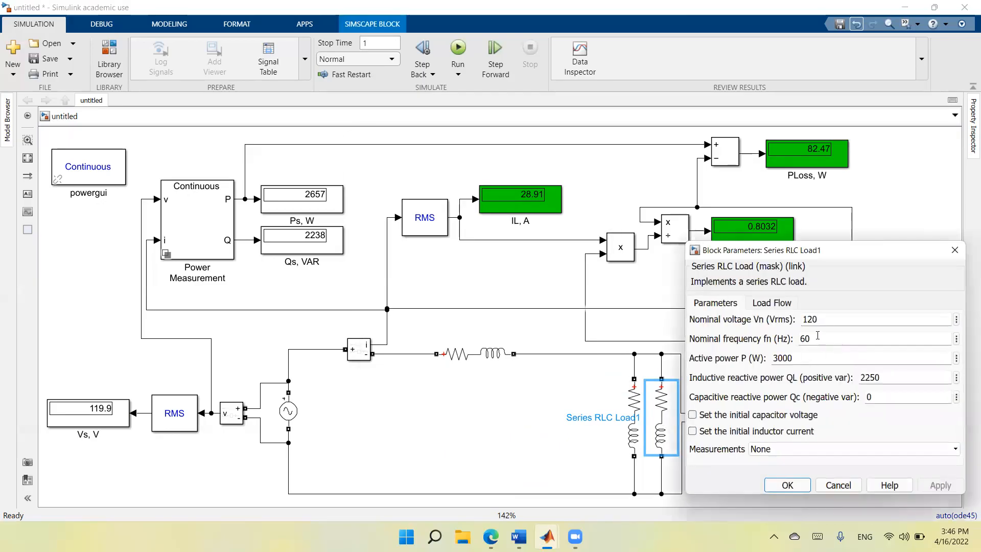
pyautogui.doubleClick(807, 357)
pyautogui.write('0')
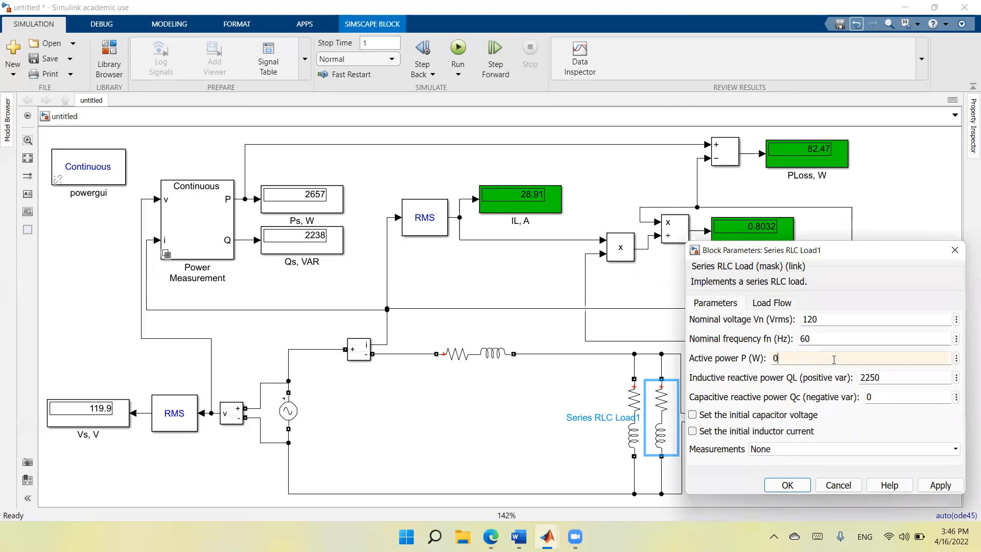
pyautogui.doubleClick(892, 377)
pyautogui.write('0')
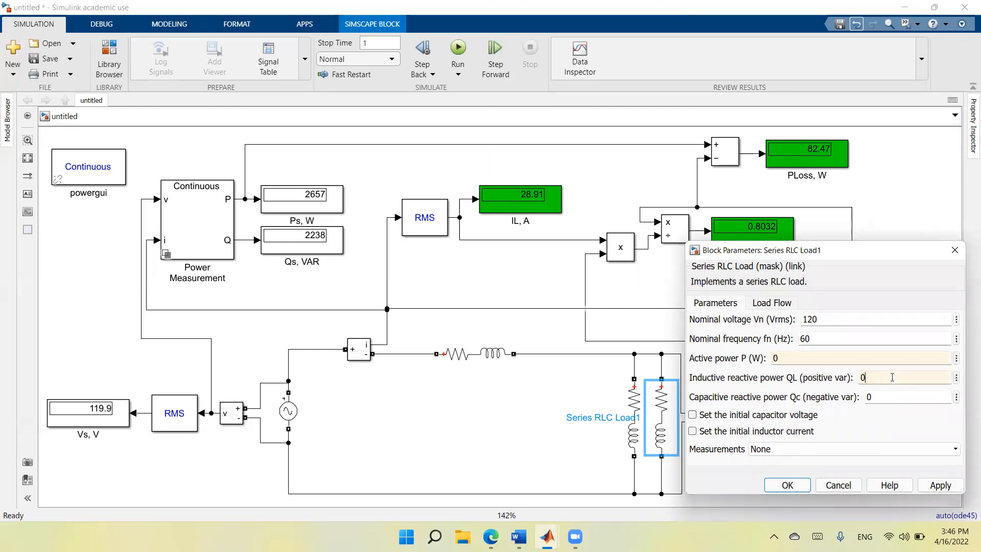
pyautogui.doubleClick(883, 393)
pyautogui.write('25')
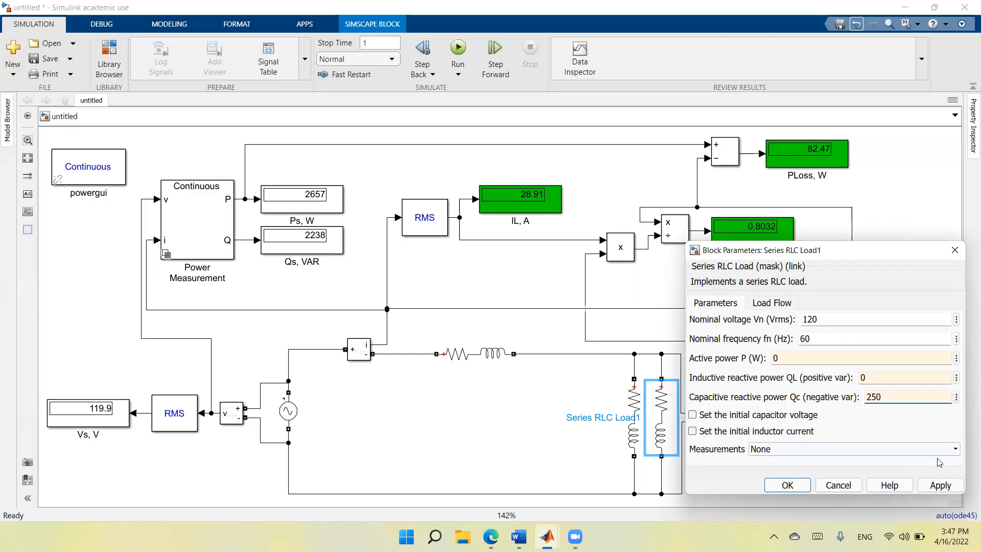
pyautogui.click(943, 485)
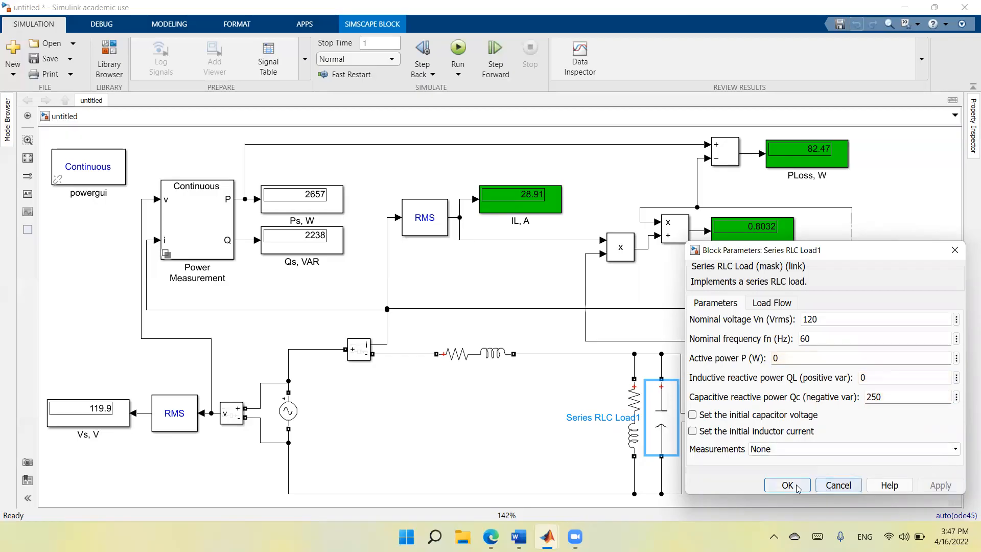
pyautogui.click(792, 484)
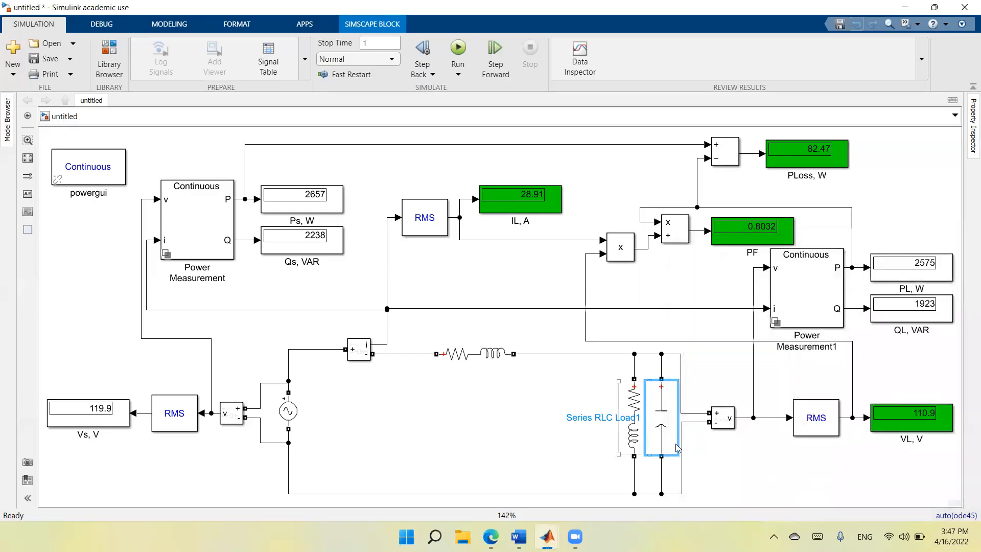
pyautogui.click(737, 467)
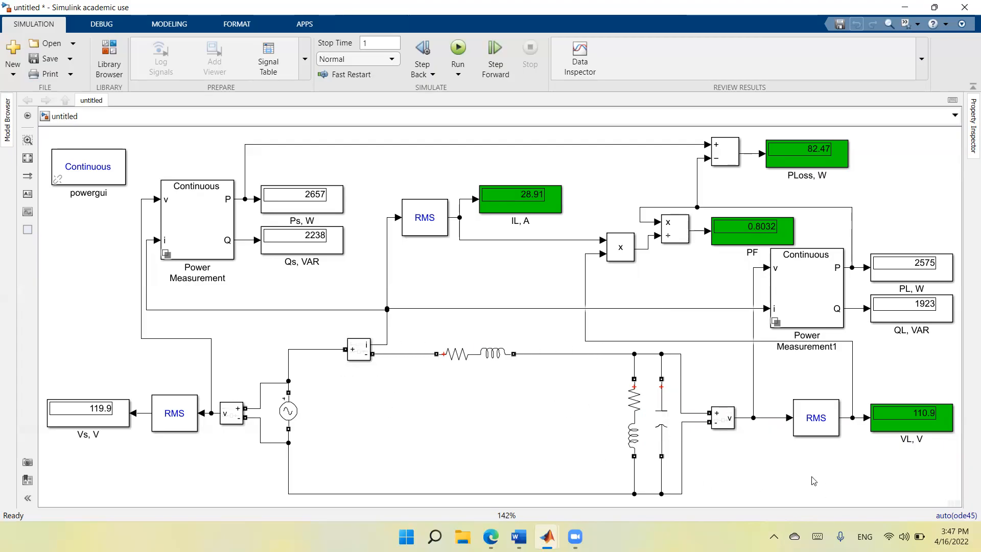
# Run the simulation with the 250 var capacitor and check the load current, line loss, power factor and load voltage displays.
pyautogui.click(931, 415)
pyautogui.click(806, 154)
pyautogui.click(652, 256)
pyautogui.click(458, 48)
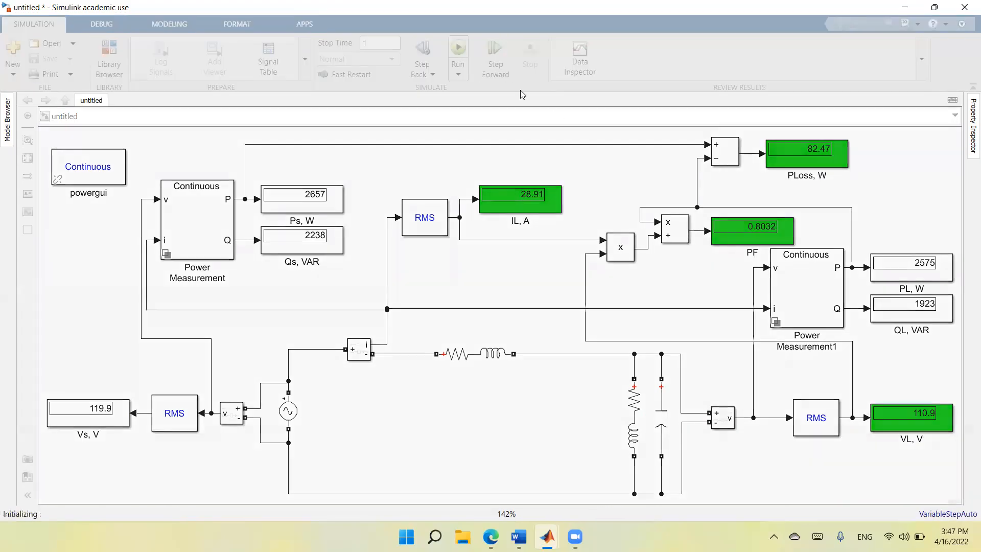
pyautogui.click(529, 211)
pyautogui.click(549, 177)
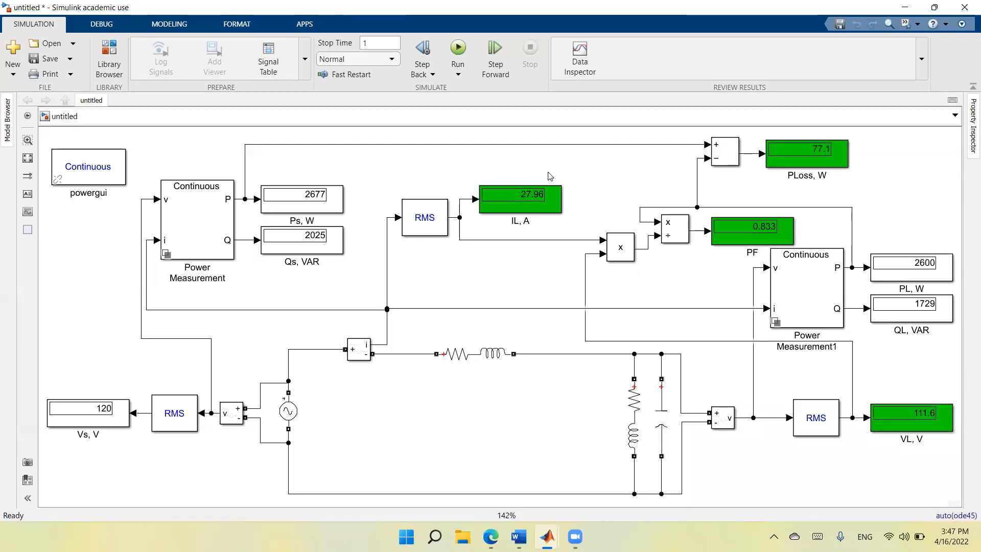
pyautogui.click(668, 438)
pyautogui.click(821, 154)
pyautogui.click(803, 137)
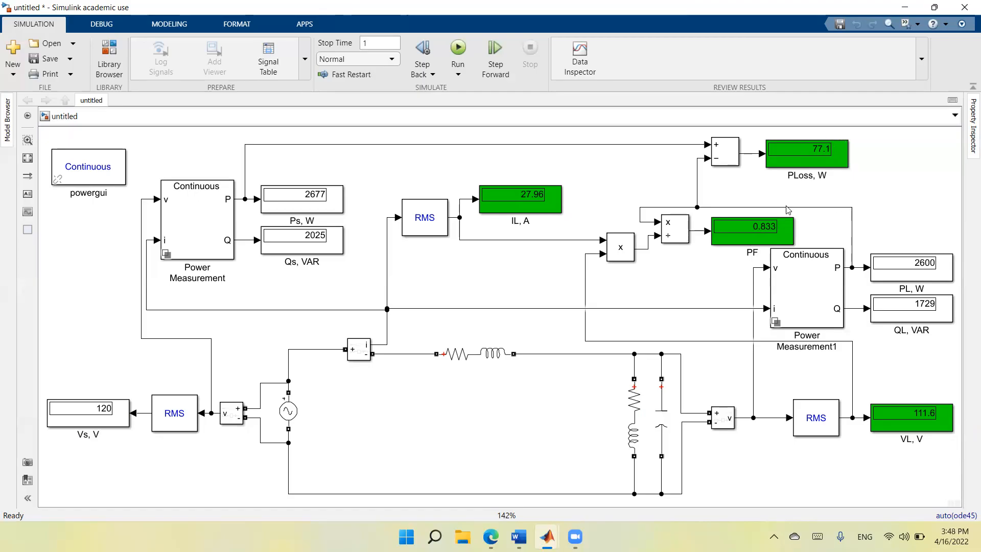
# Set the capacitive reactive power of the parallel capacitor load to 500 var.
pyautogui.doubleClick(665, 427)
pyautogui.doubleClick(896, 396)
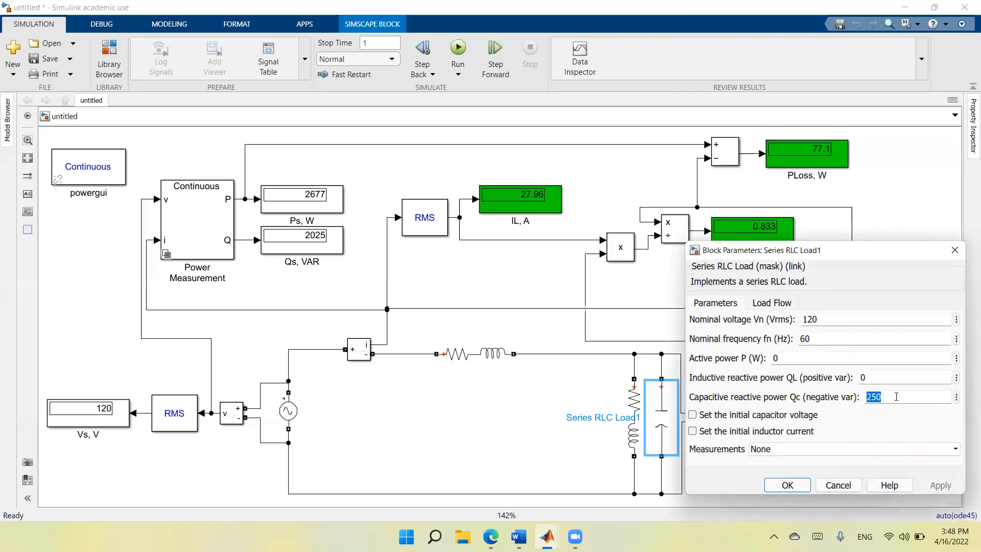
pyautogui.write('5')
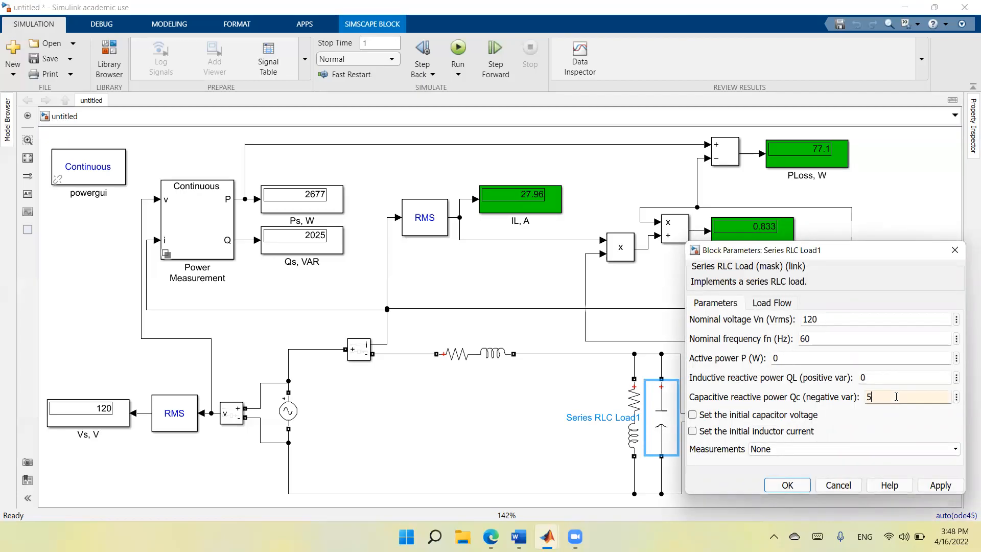
pyautogui.write('00')
pyautogui.click(940, 485)
pyautogui.click(787, 485)
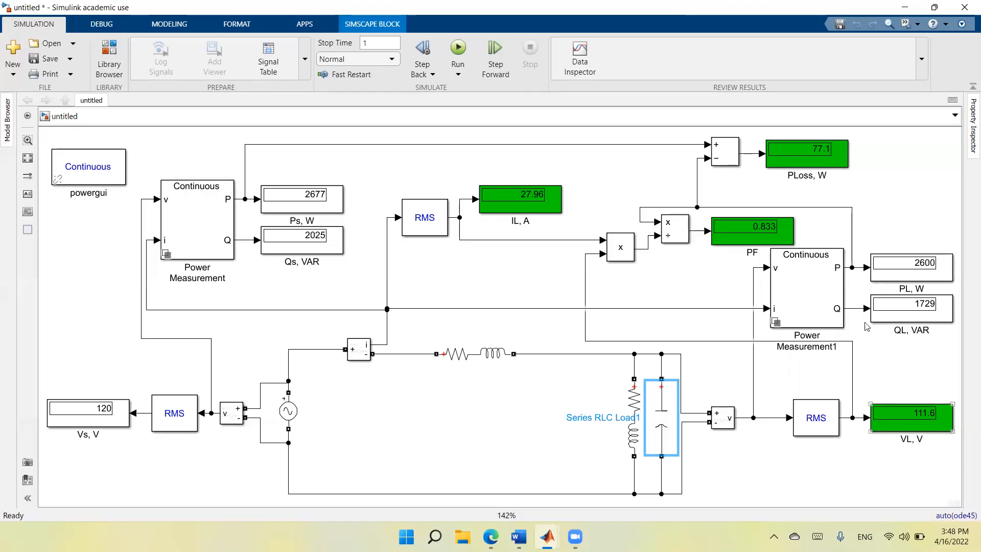
# Run the simulation with the 500 var capacitor and check the load current and load voltage displays.
pyautogui.click(829, 158)
pyautogui.click(457, 48)
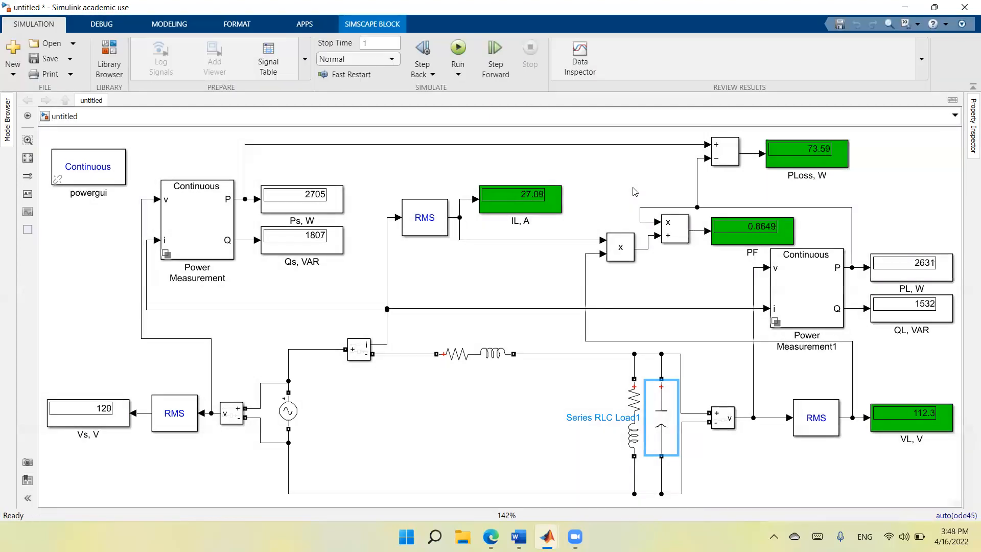
pyautogui.click(536, 205)
pyautogui.click(590, 206)
pyautogui.click(912, 421)
pyautogui.click(942, 427)
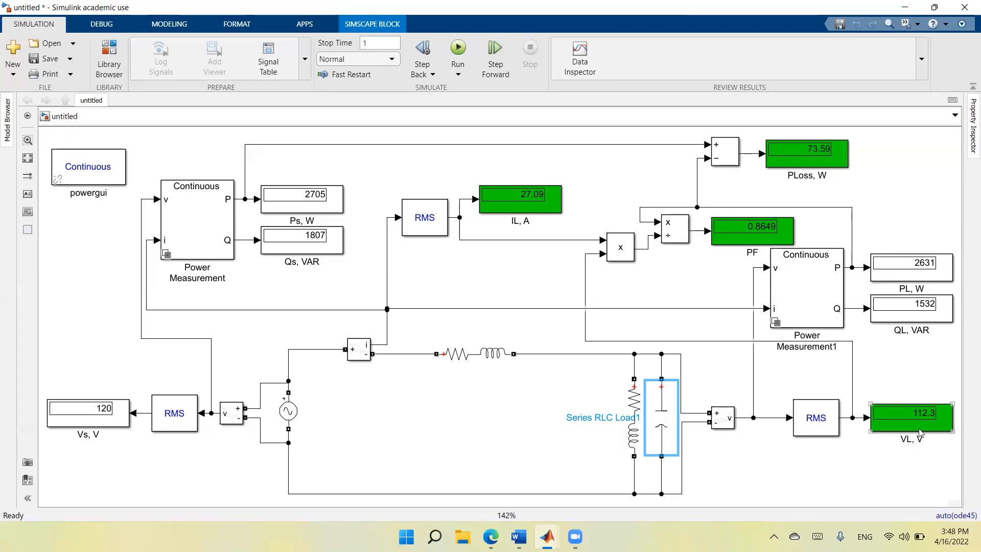
# Set the capacitive reactive power of the parallel capacitor load to 1500 var.
pyautogui.click(663, 425)
pyautogui.doubleClick(663, 425)
pyautogui.doubleClick(897, 395)
pyautogui.click(897, 395)
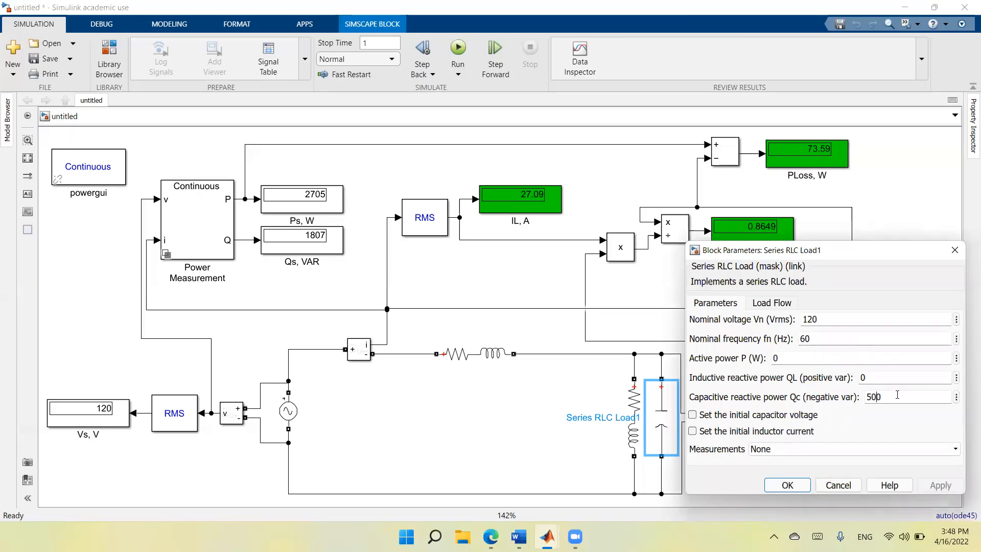
pyautogui.write('1')
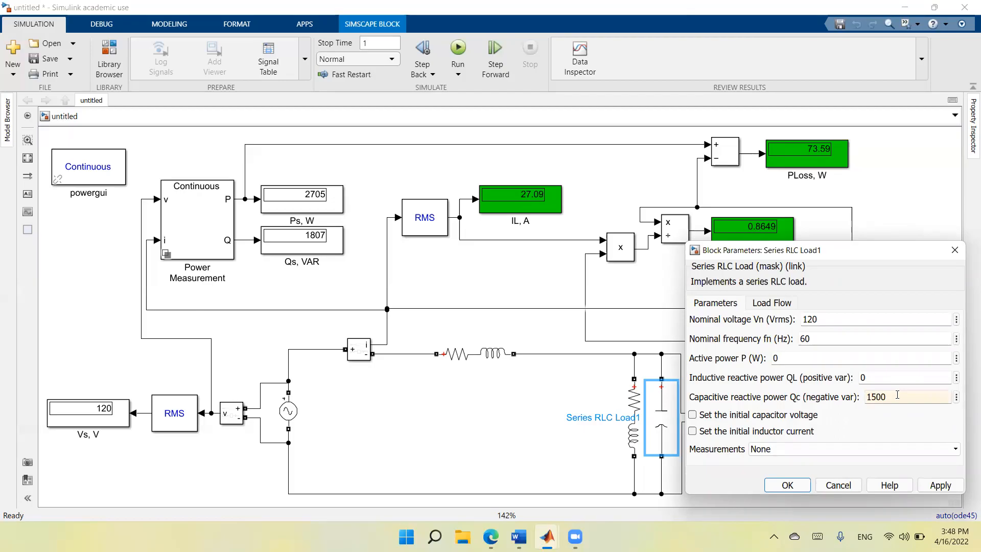
pyautogui.click(940, 485)
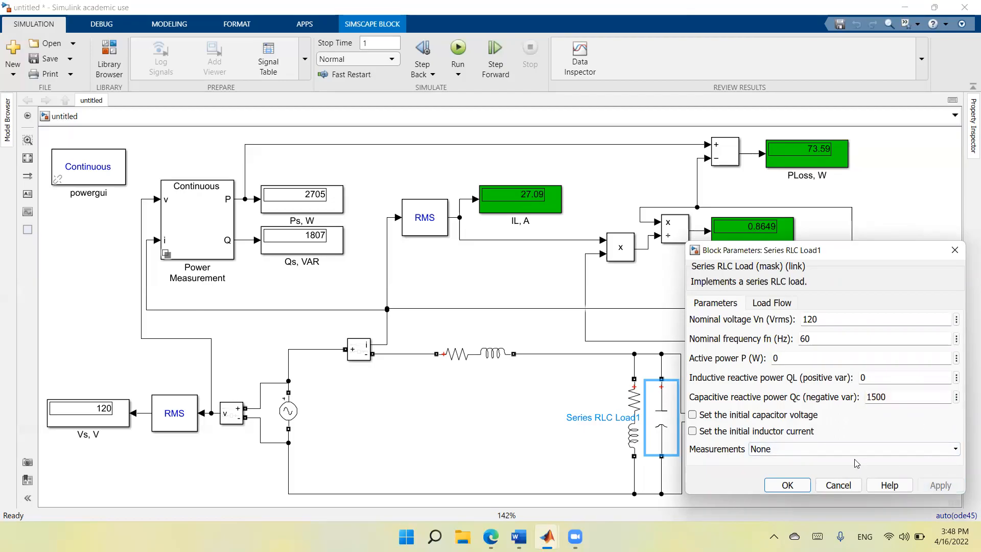
pyautogui.click(786, 485)
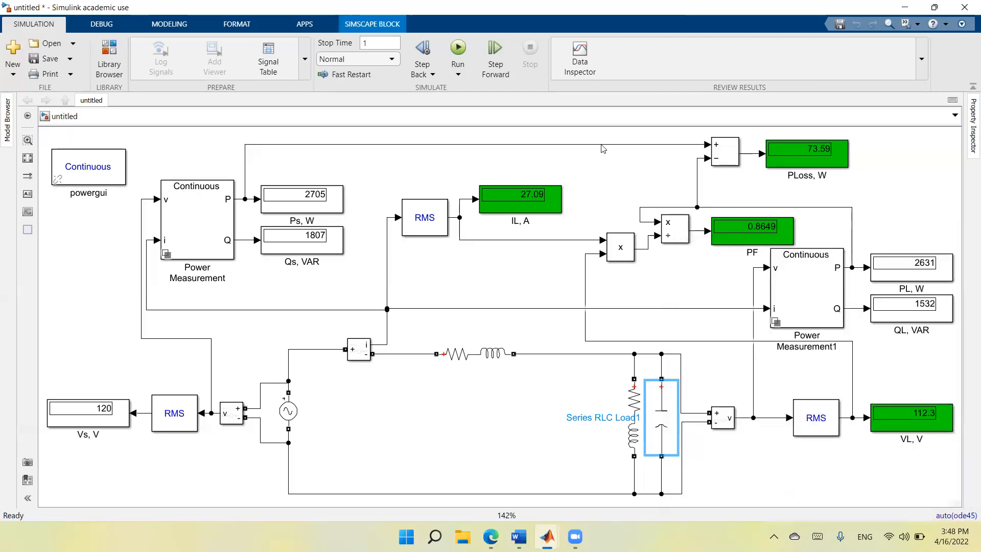
# Run the simulation with the 1500 var capacitor and check the load current, line loss and power factor displays.
pyautogui.click(460, 50)
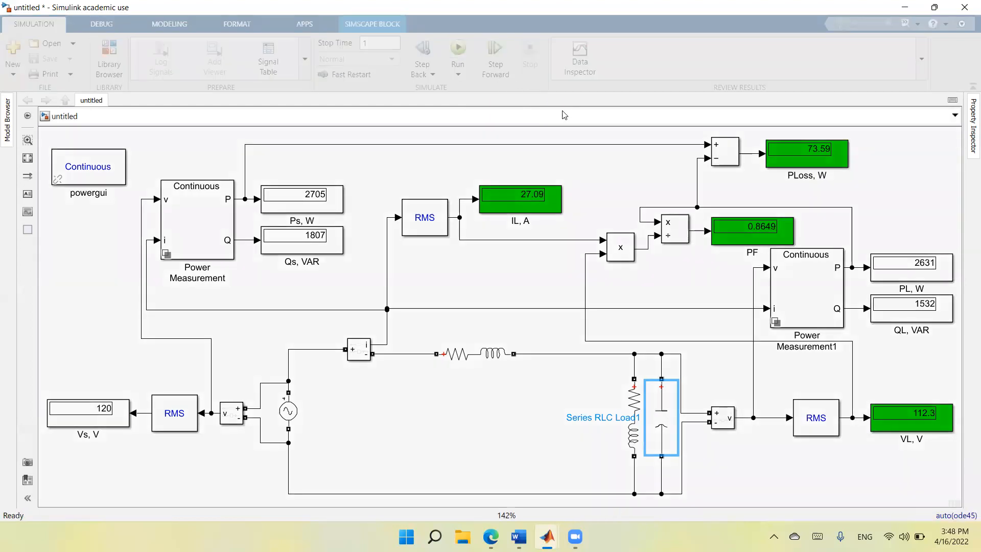
pyautogui.click(509, 209)
pyautogui.click(794, 162)
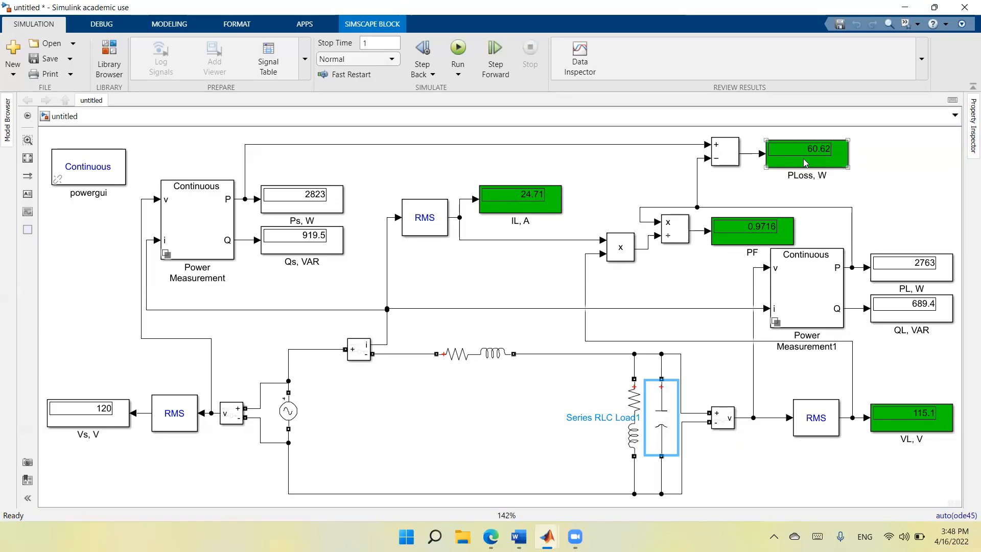
pyautogui.click(774, 243)
# Set the capacitive reactive power of the parallel capacitor load to 2250 var.
pyautogui.doubleClick(665, 430)
pyautogui.doubleClick(917, 400)
pyautogui.write('2250')
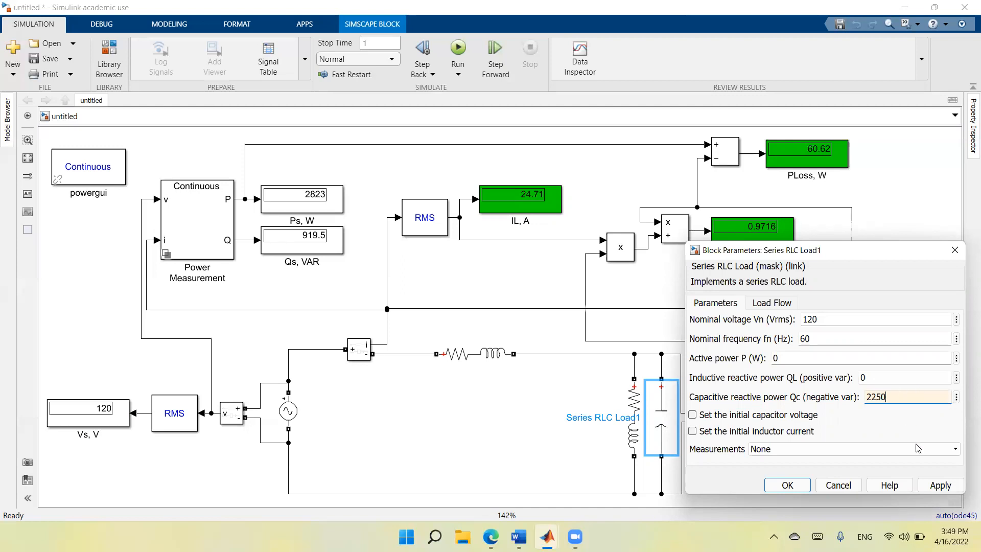
pyautogui.click(941, 485)
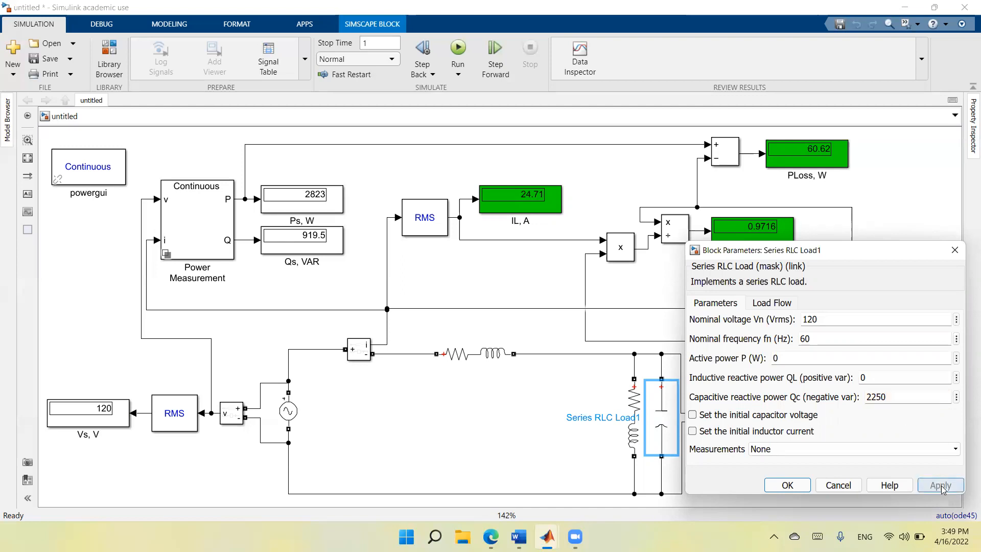
pyautogui.click(787, 485)
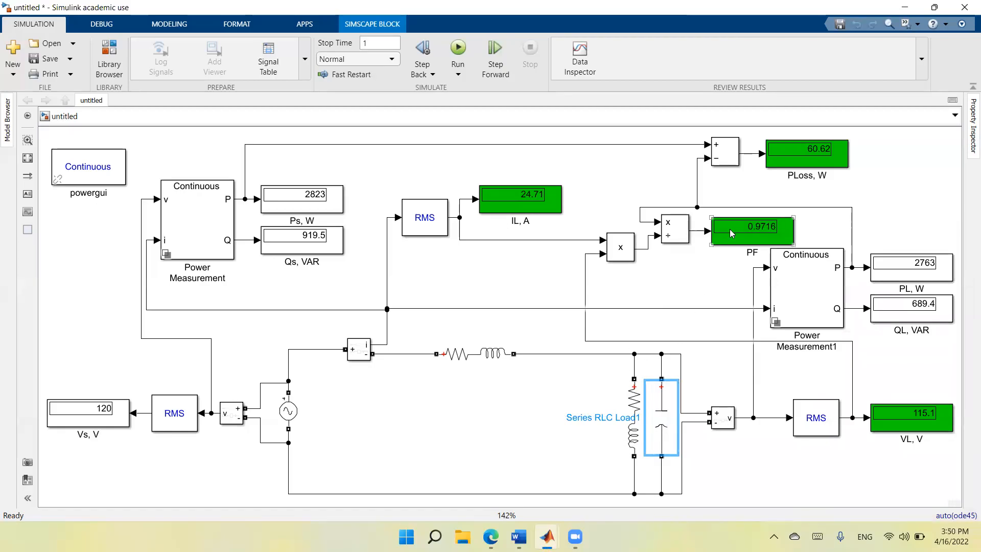
# Run the simulation with the 2250 var capacitor and check the load power and load voltage displays.
pyautogui.click(458, 48)
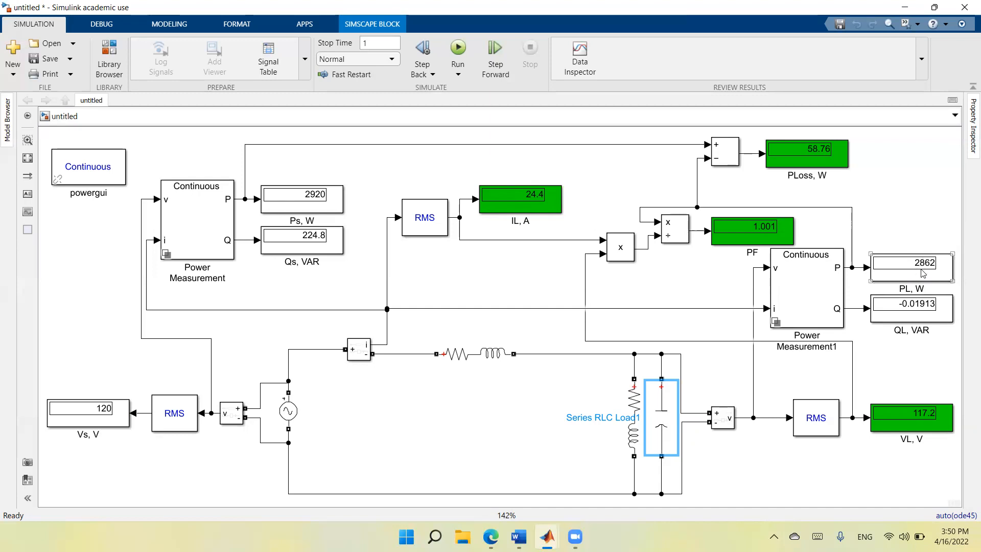
pyautogui.click(645, 409)
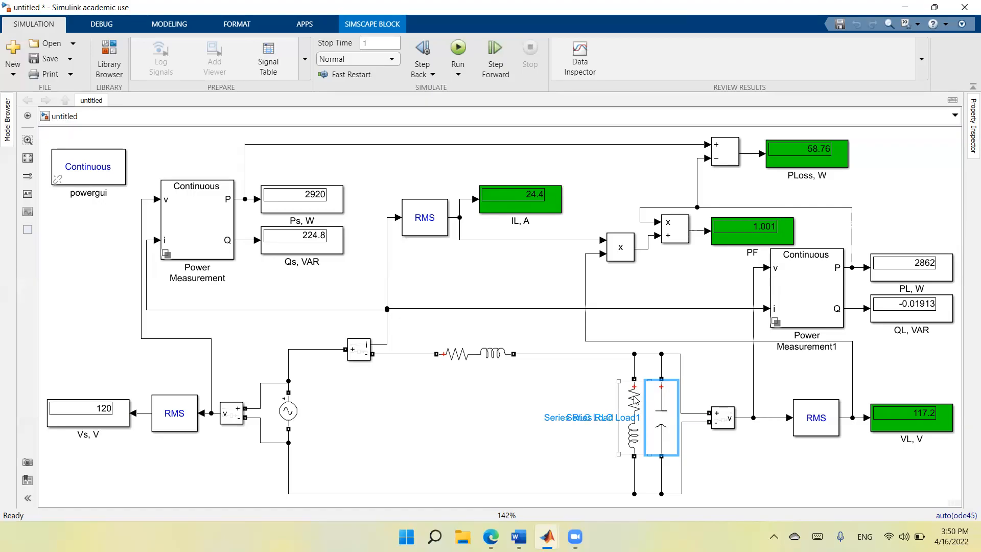
pyautogui.click(897, 426)
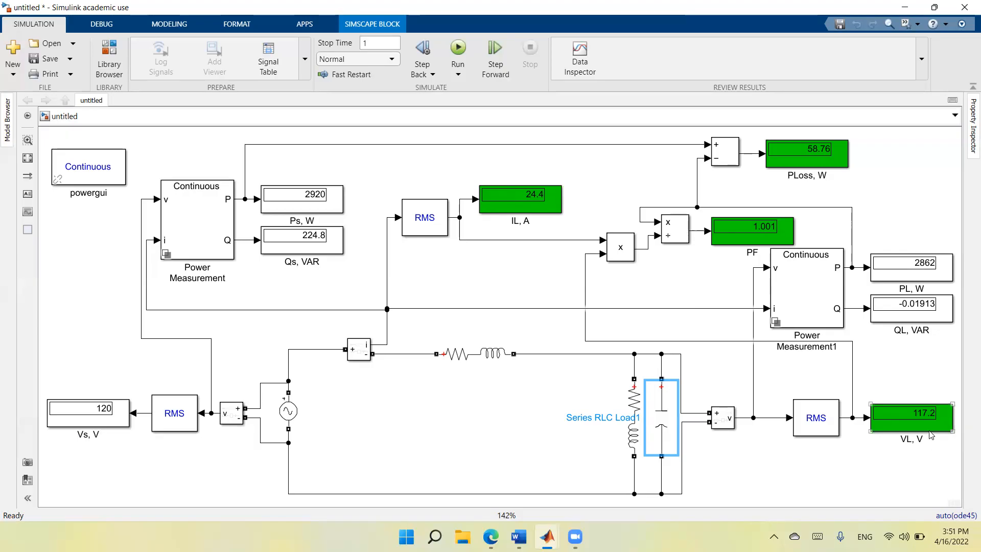
# Set the capacitive reactive power of the parallel capacitor load to 3000 var.
pyautogui.doubleClick(665, 417)
pyautogui.doubleClick(900, 399)
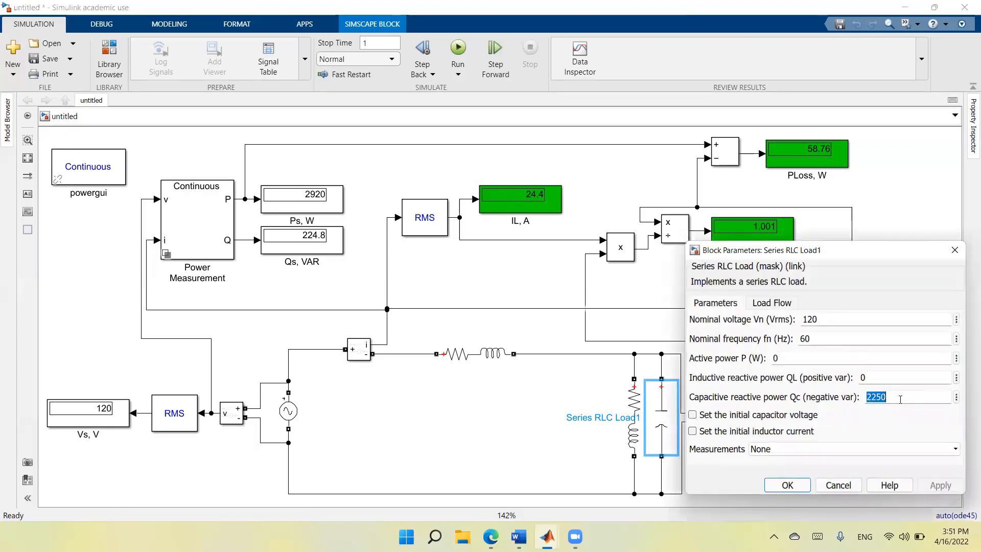
pyautogui.write('3000')
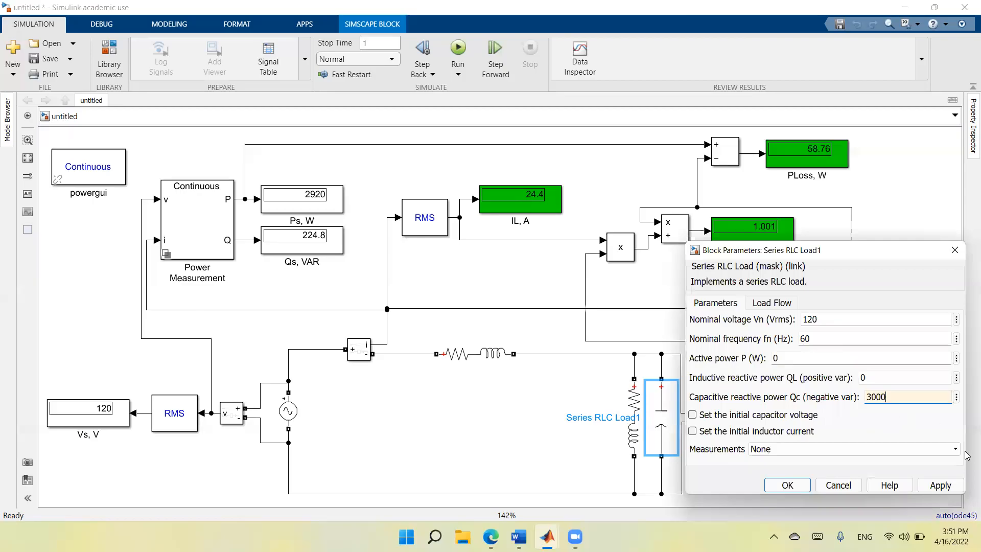
pyautogui.click(939, 485)
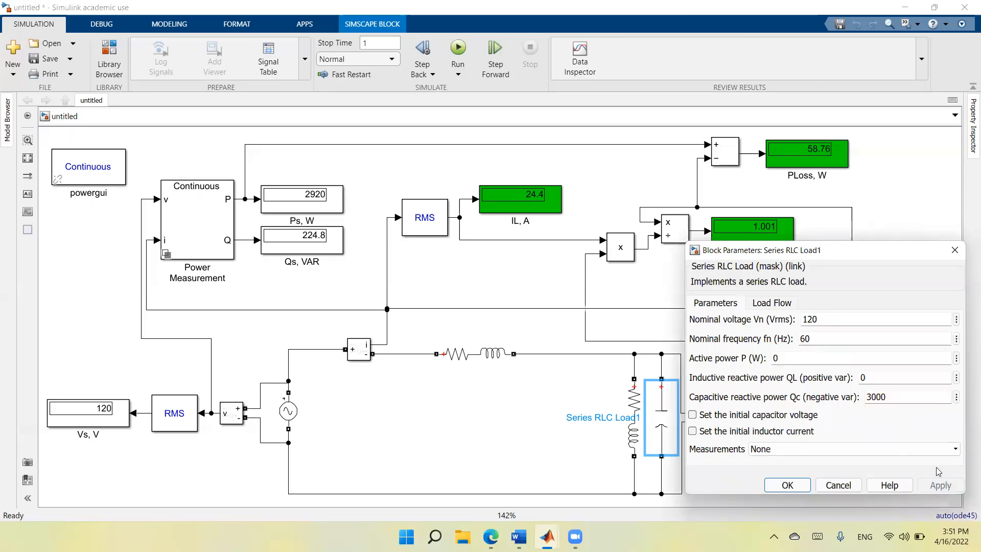
pyautogui.click(789, 485)
# Run the simulation with the 3000 var capacitor and check the line loss and load voltage displays.
pyautogui.click(460, 49)
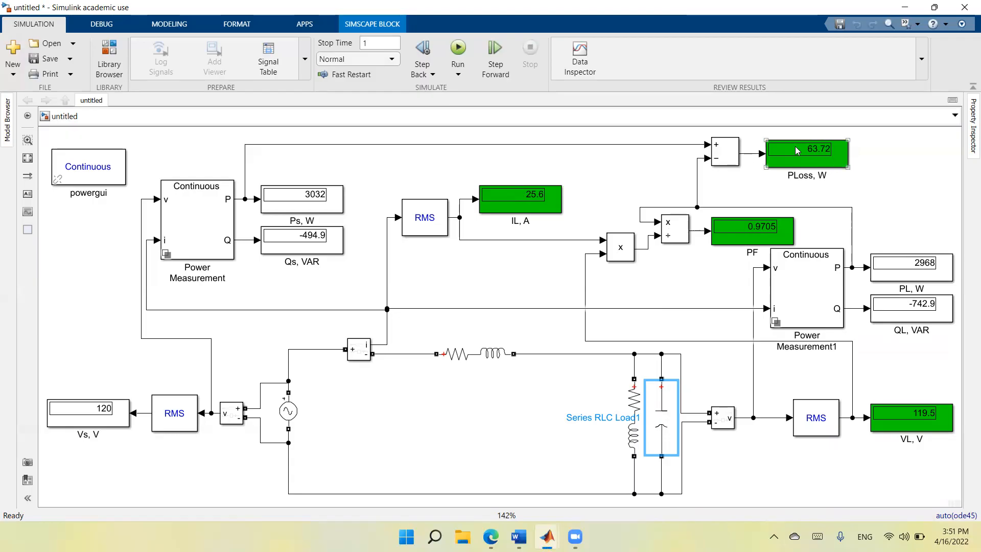
pyautogui.click(898, 432)
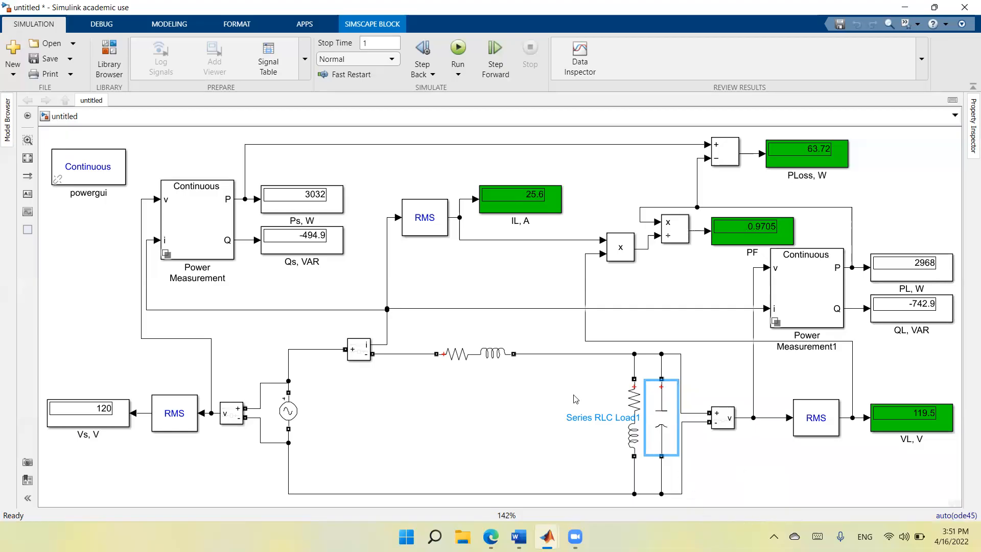
pyautogui.click(632, 410)
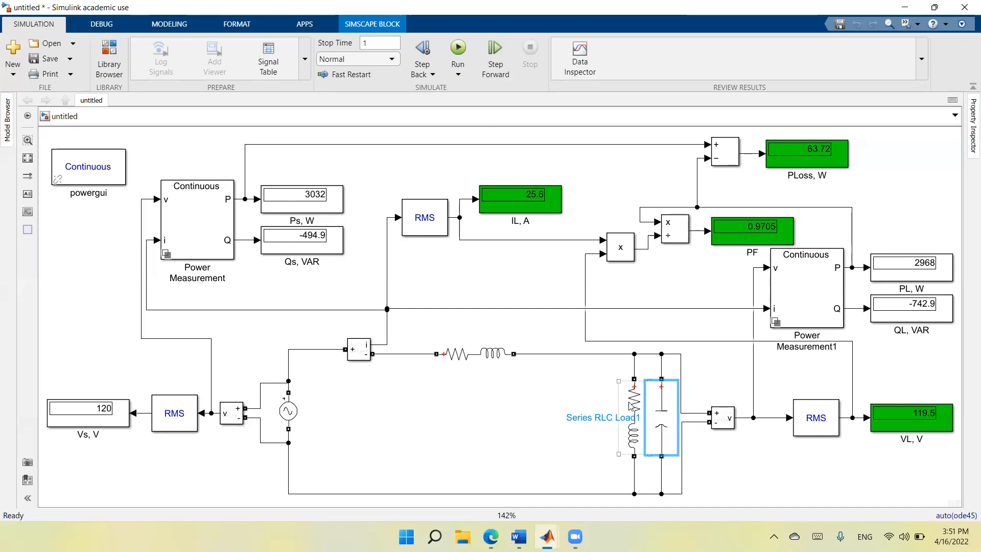
pyautogui.click(655, 437)
# Set the parallel capacitor load's capacitive reactive power back to 2250 var and rerun the simulation.
pyautogui.doubleClick(671, 430)
pyautogui.doubleClick(895, 394)
pyautogui.write('225')
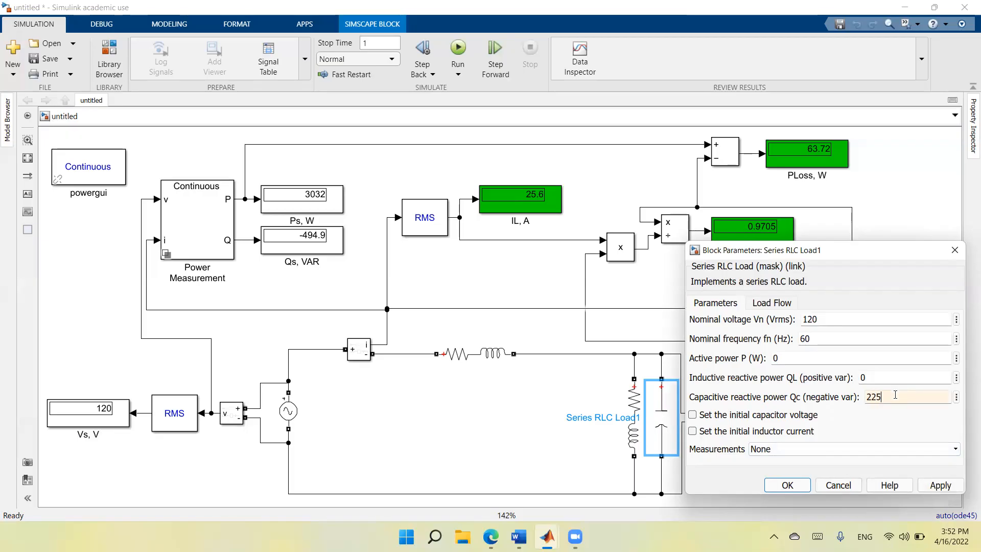
pyautogui.write('0')
pyautogui.click(926, 484)
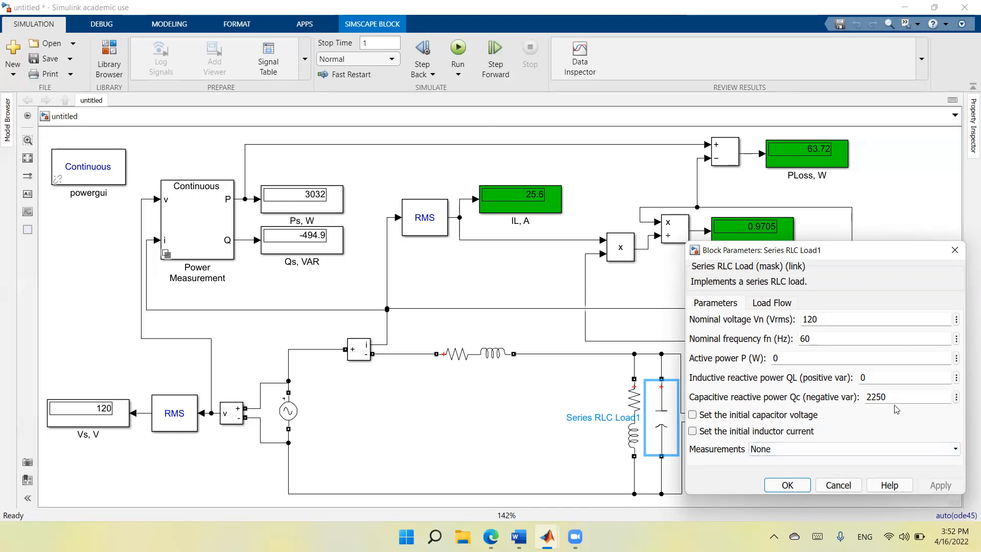
pyautogui.click(787, 484)
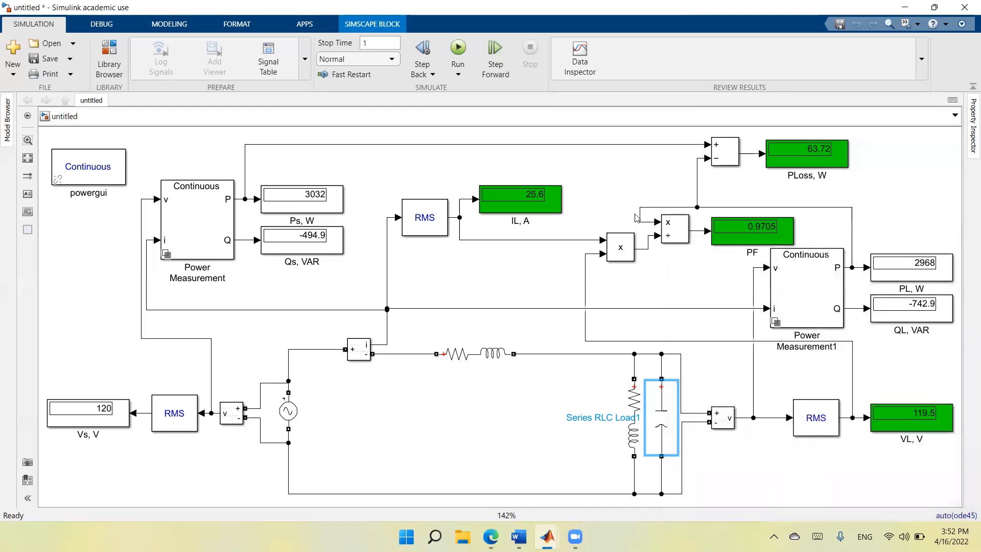
pyautogui.click(458, 48)
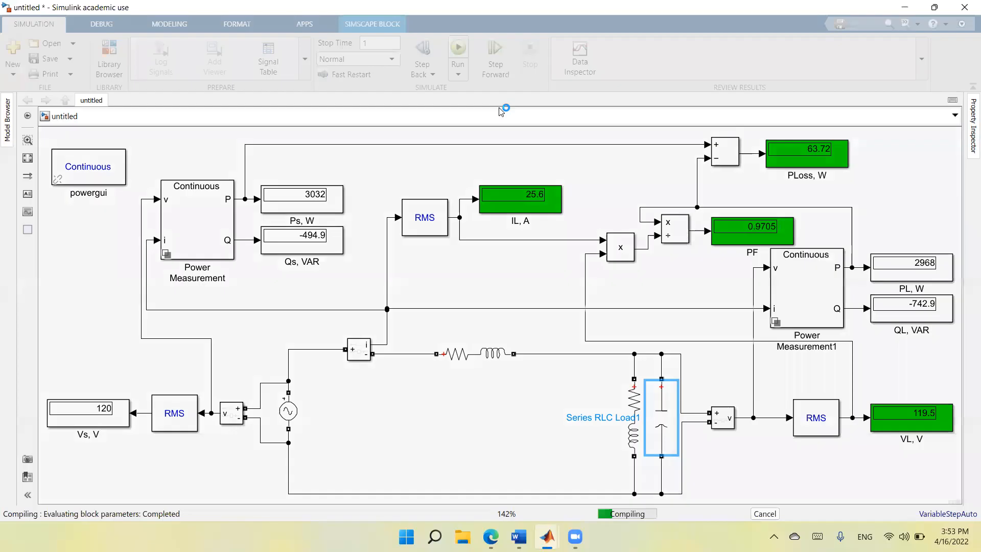